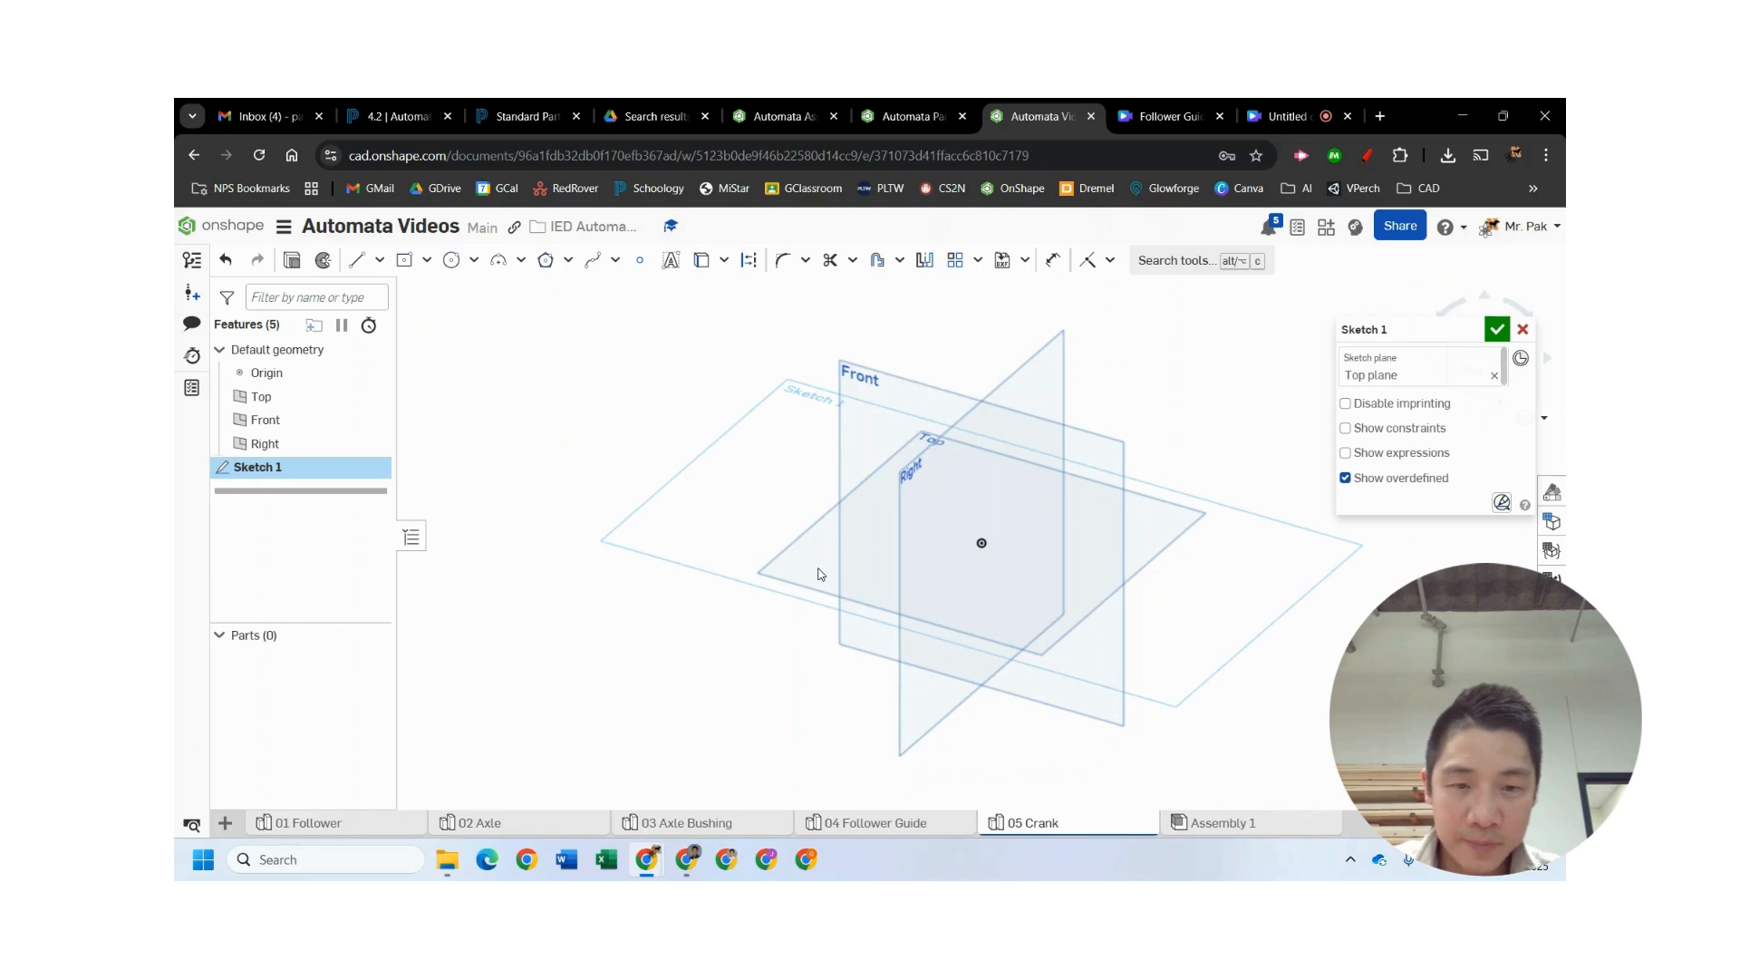
- Sketch a circle about 1.045 in in diameter at the origin and another about 0.608 in beside it on the horizontal axis
{"action": "key", "text": "n"}
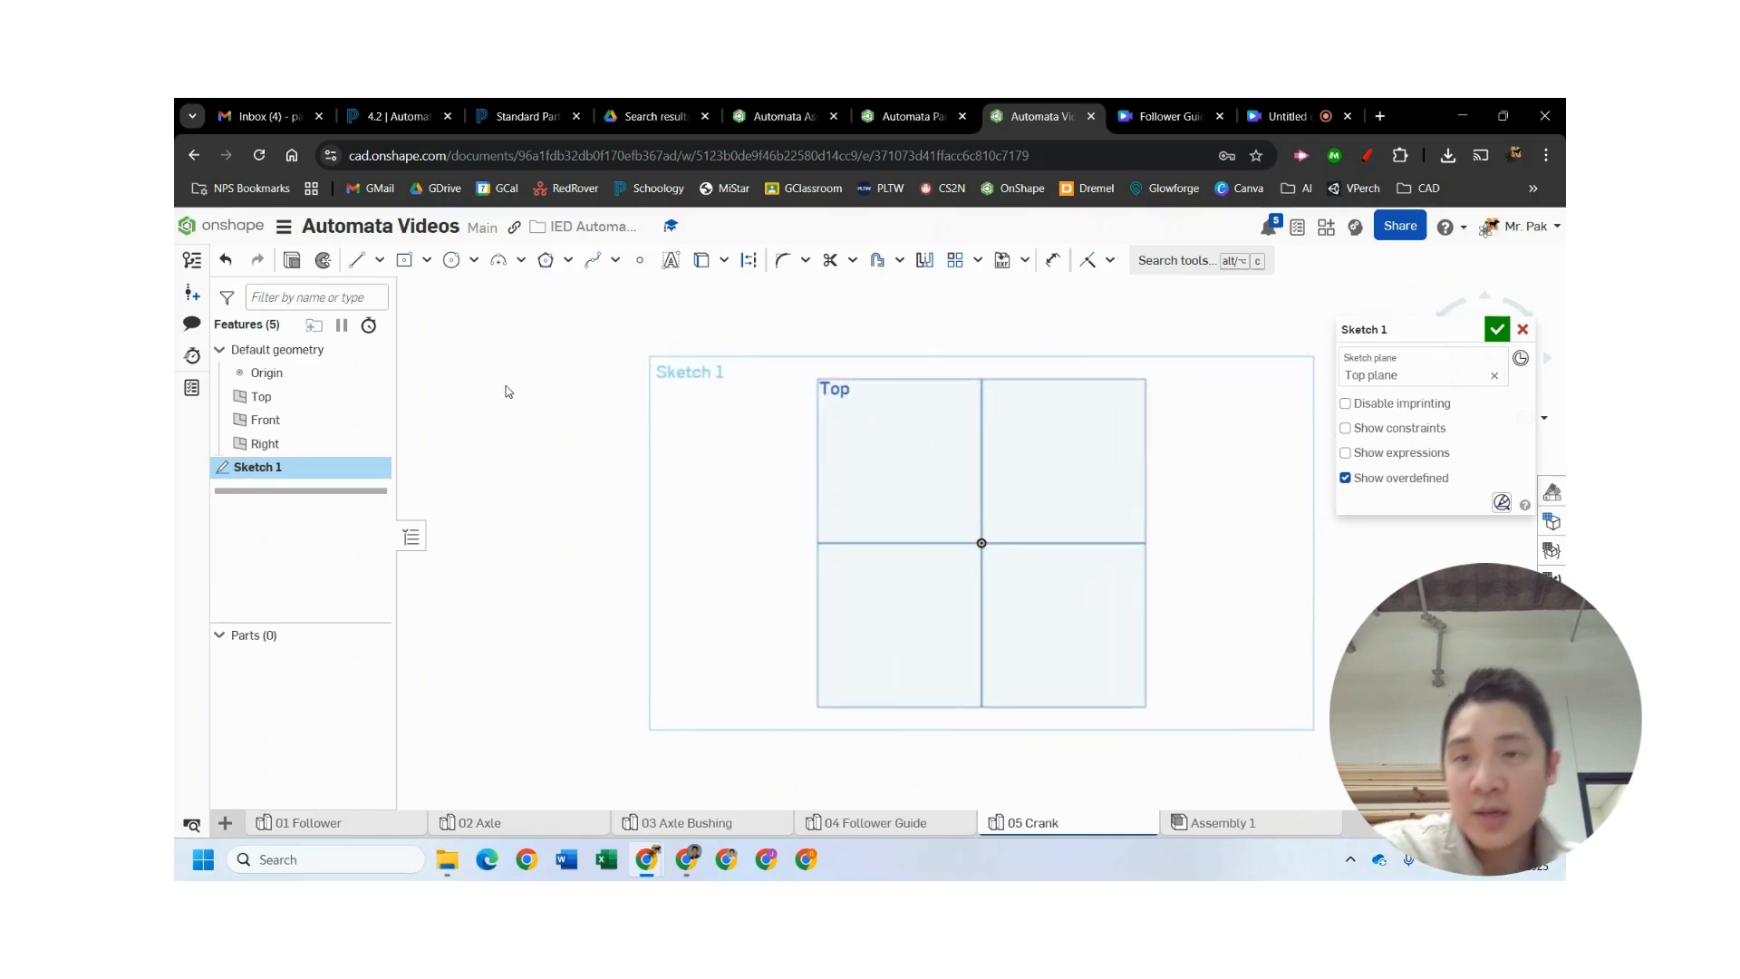
{"action": "left_click", "coordinate": [451, 260]}
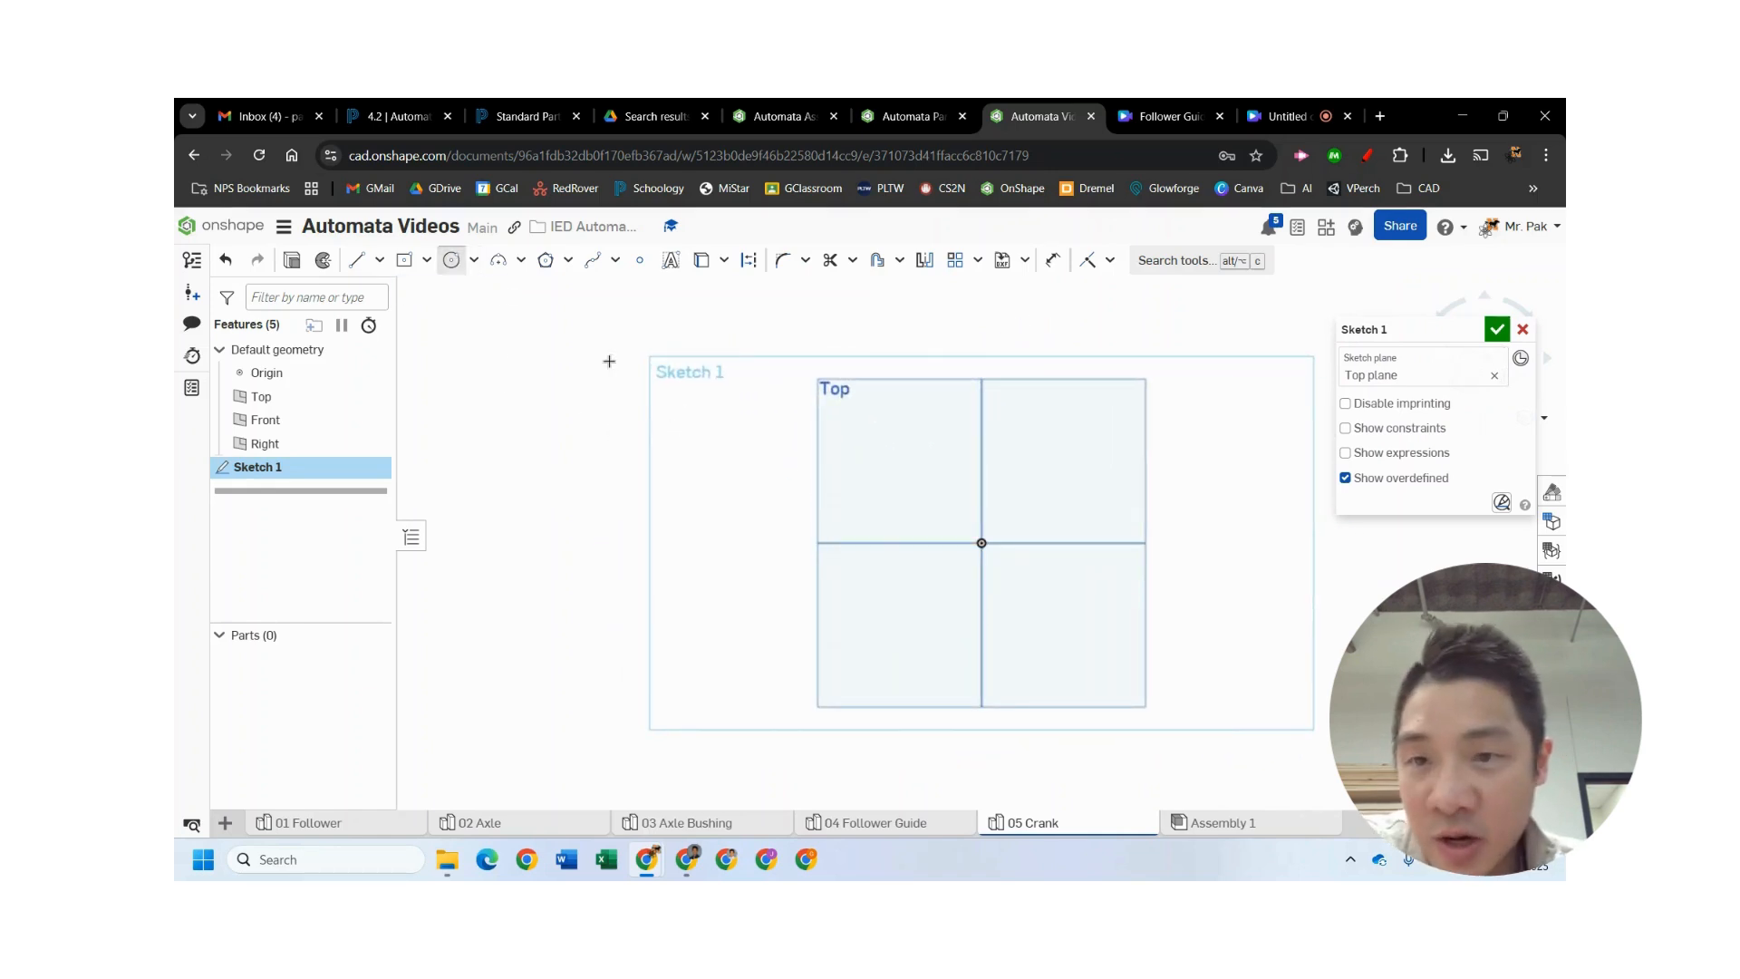
{"action": "left_click", "coordinate": [983, 546]}
{"action": "left_click", "coordinate": [997, 568]}
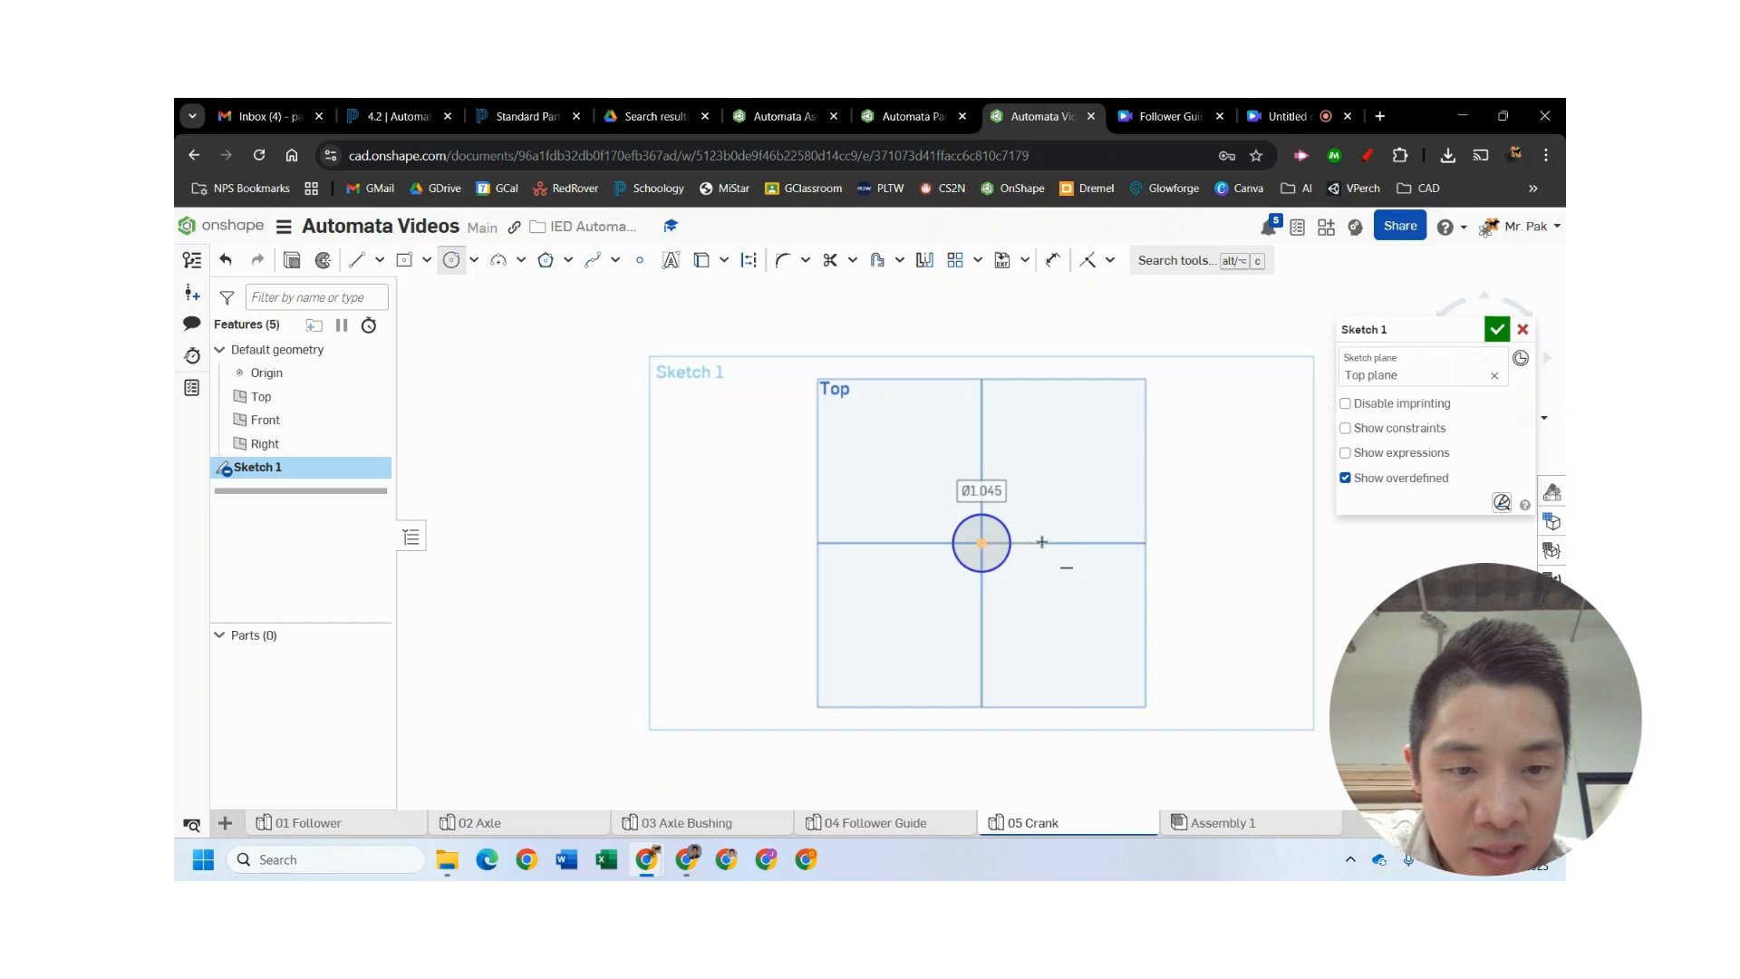
{"action": "left_click", "coordinate": [1096, 543]}
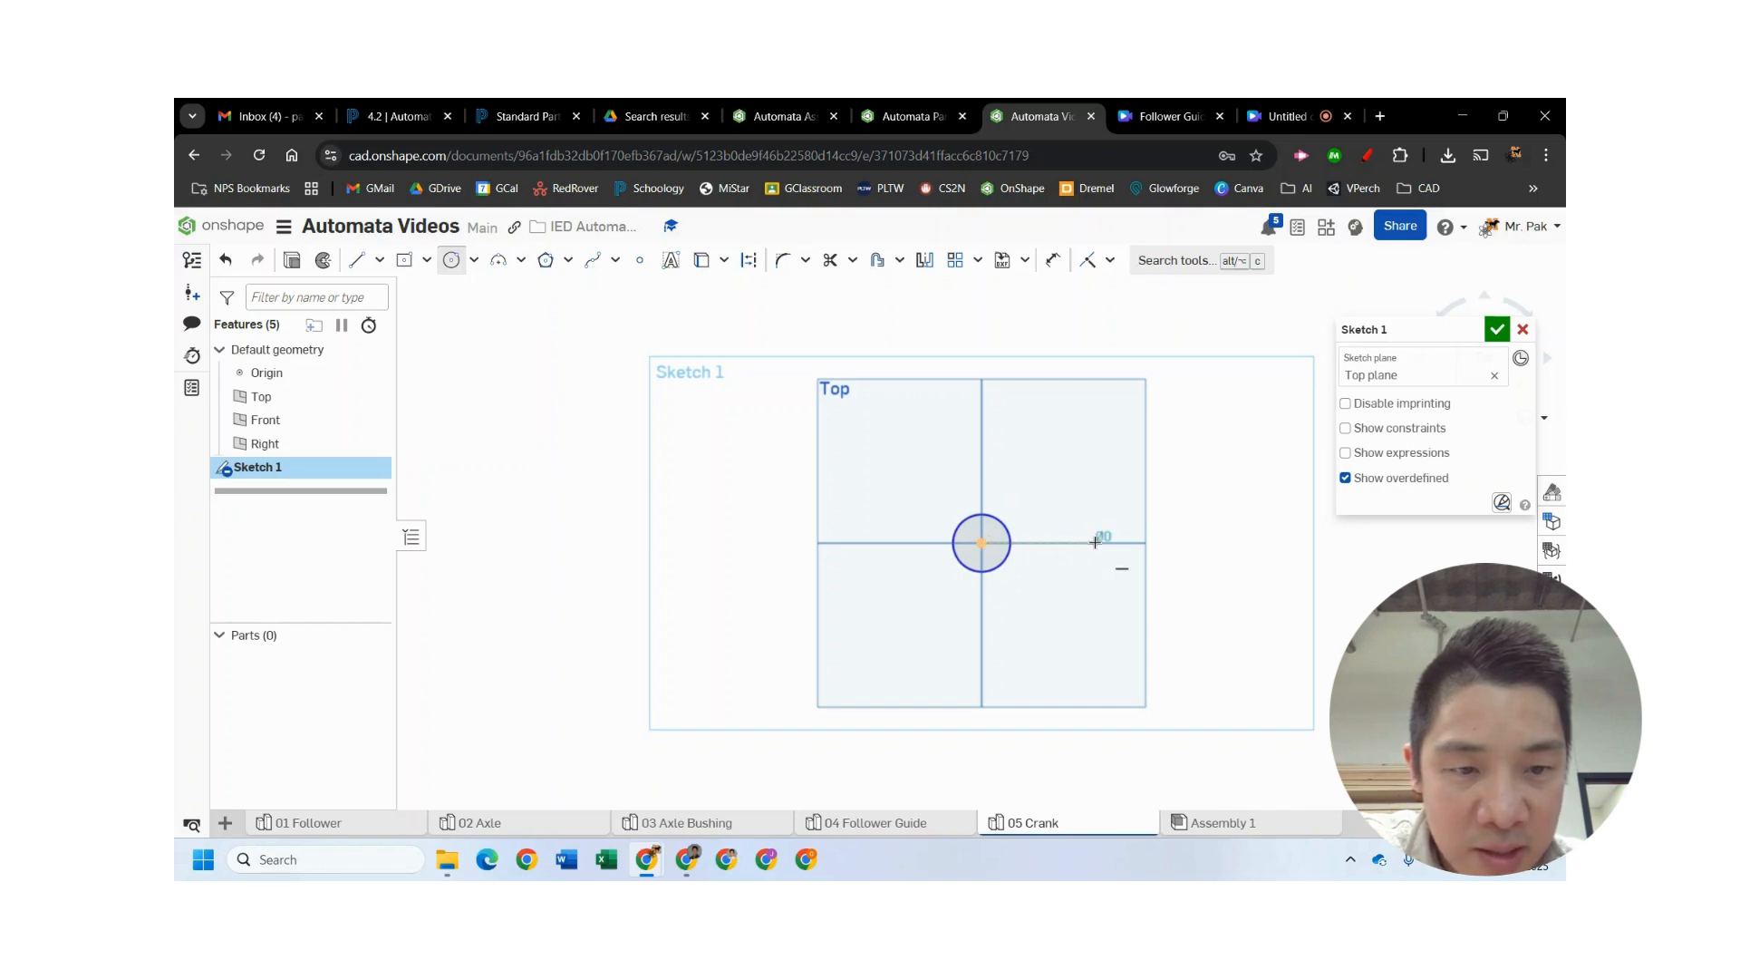
{"action": "left_click", "coordinate": [1110, 553]}
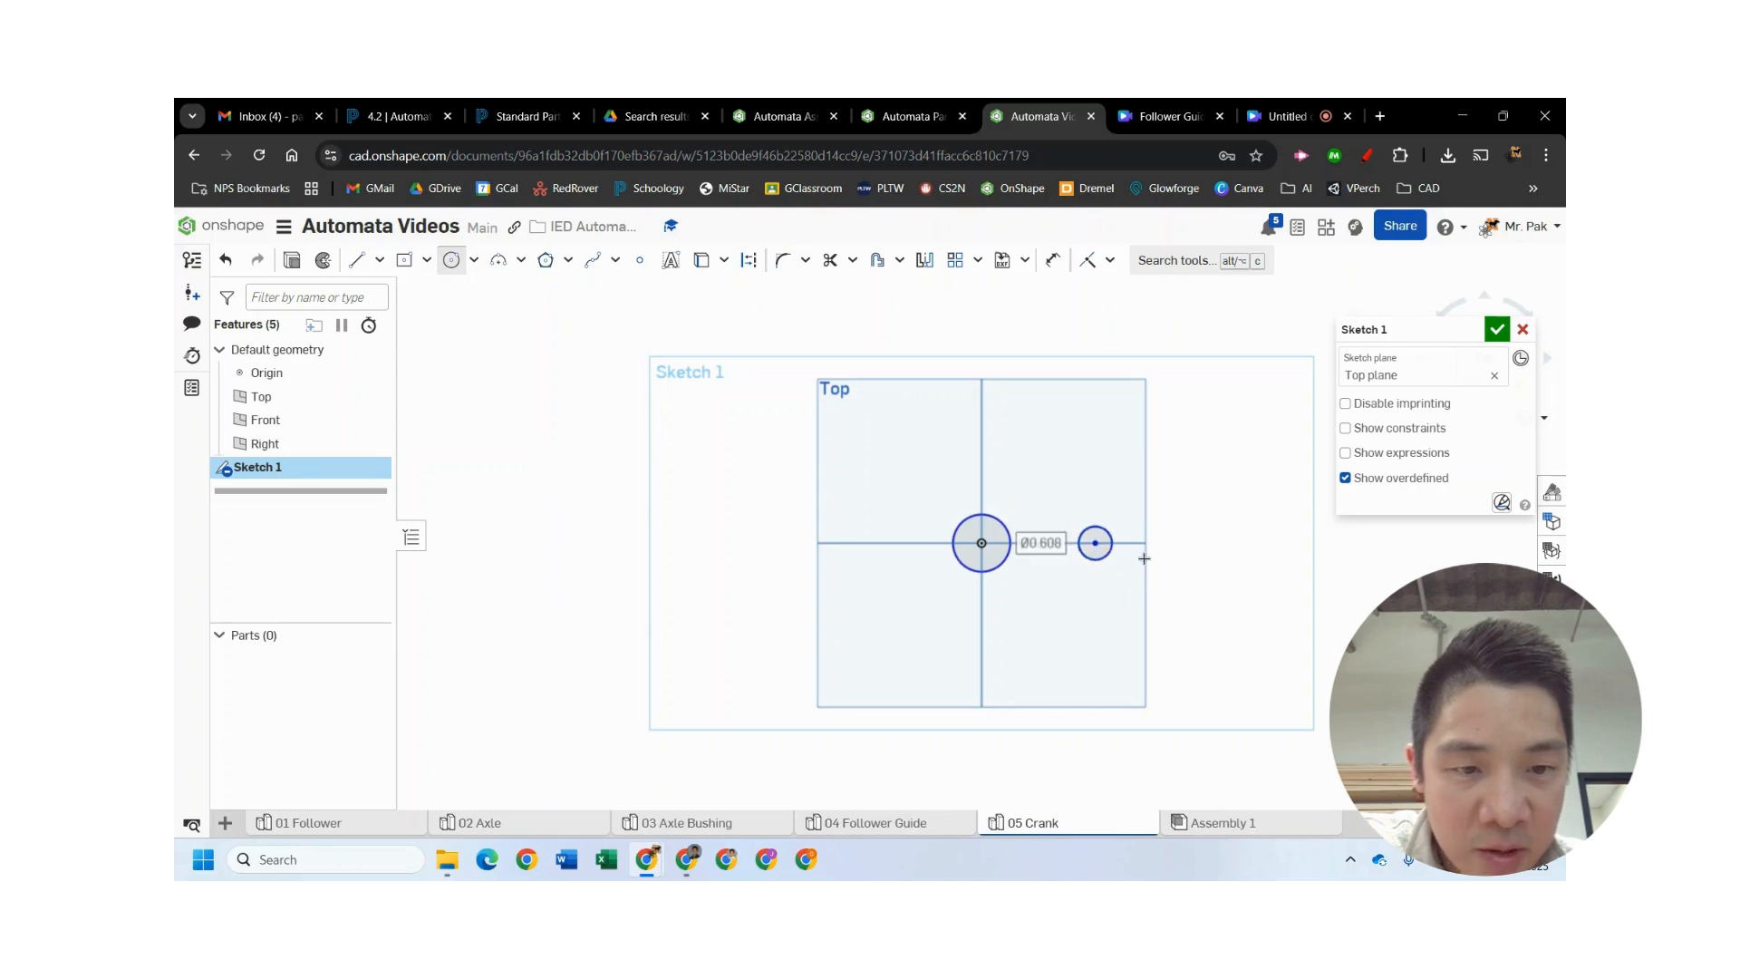
- Consult the crank on the standard part drawing and dimension the circle at the origin to a 0.625 in diameter
{"action": "left_click", "coordinate": [784, 118]}
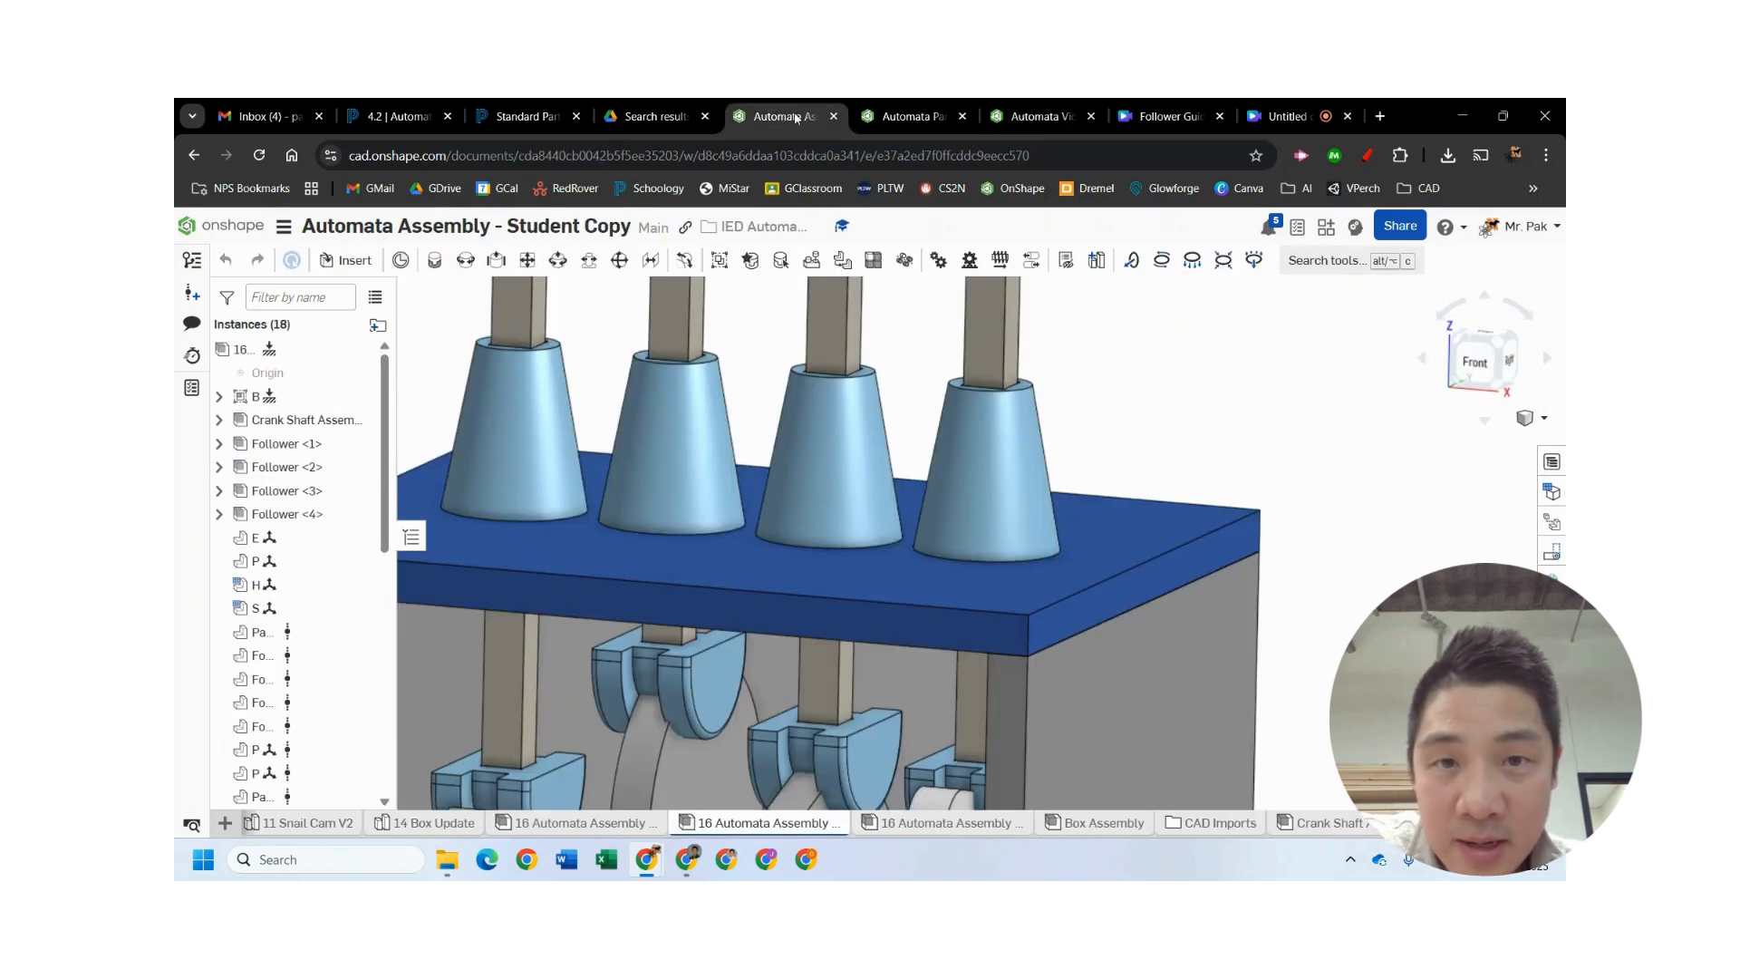
{"action": "left_click", "coordinate": [1025, 126]}
{"action": "left_click", "coordinate": [529, 117]}
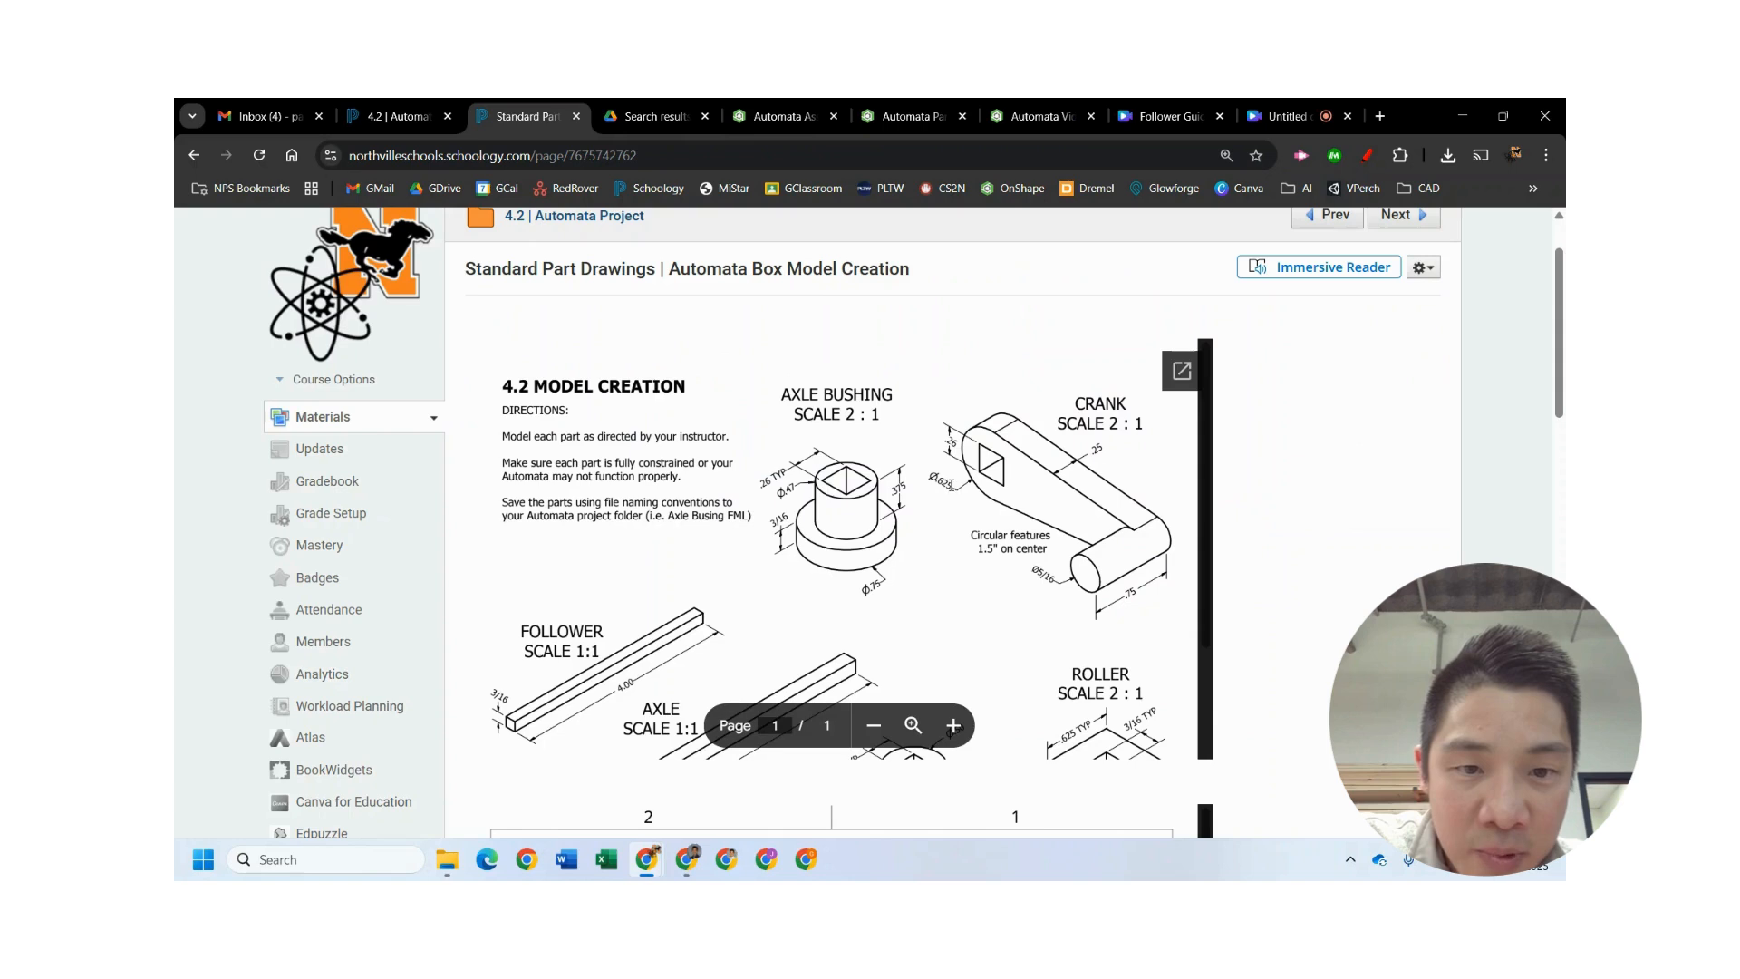
{"action": "left_click", "coordinate": [1030, 121]}
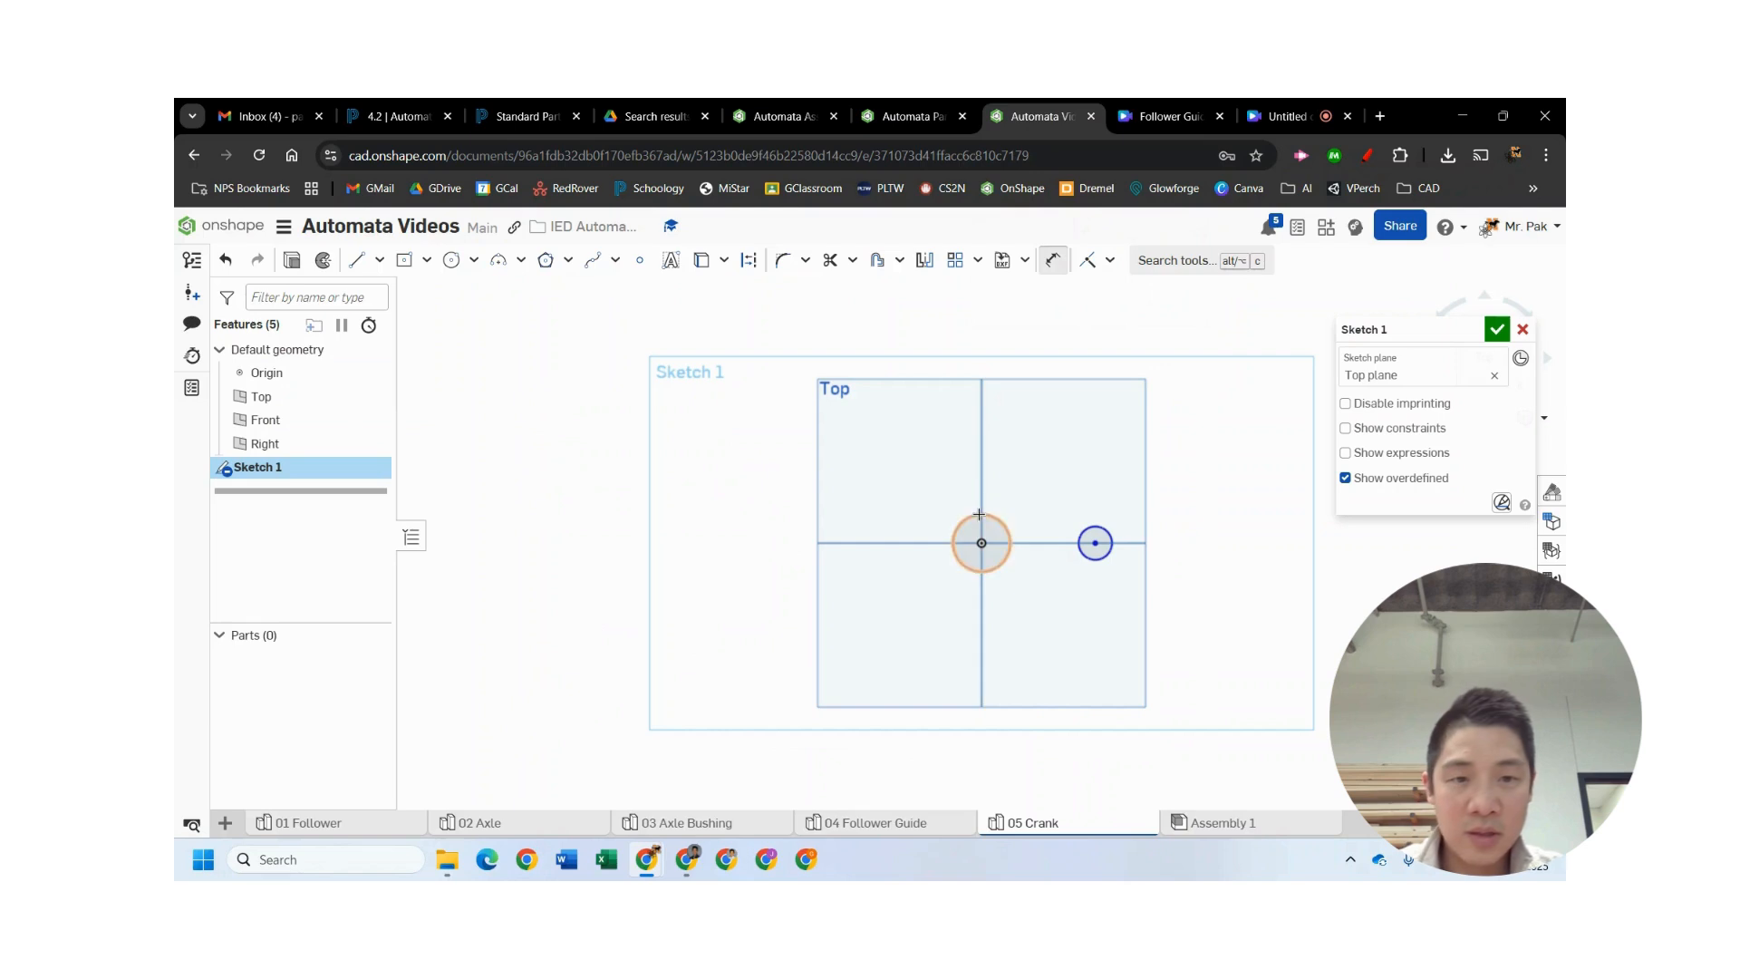
{"action": "left_click", "coordinate": [978, 514]}
{"action": "left_click", "coordinate": [913, 513]}
{"action": "type", "text": "0.625"}
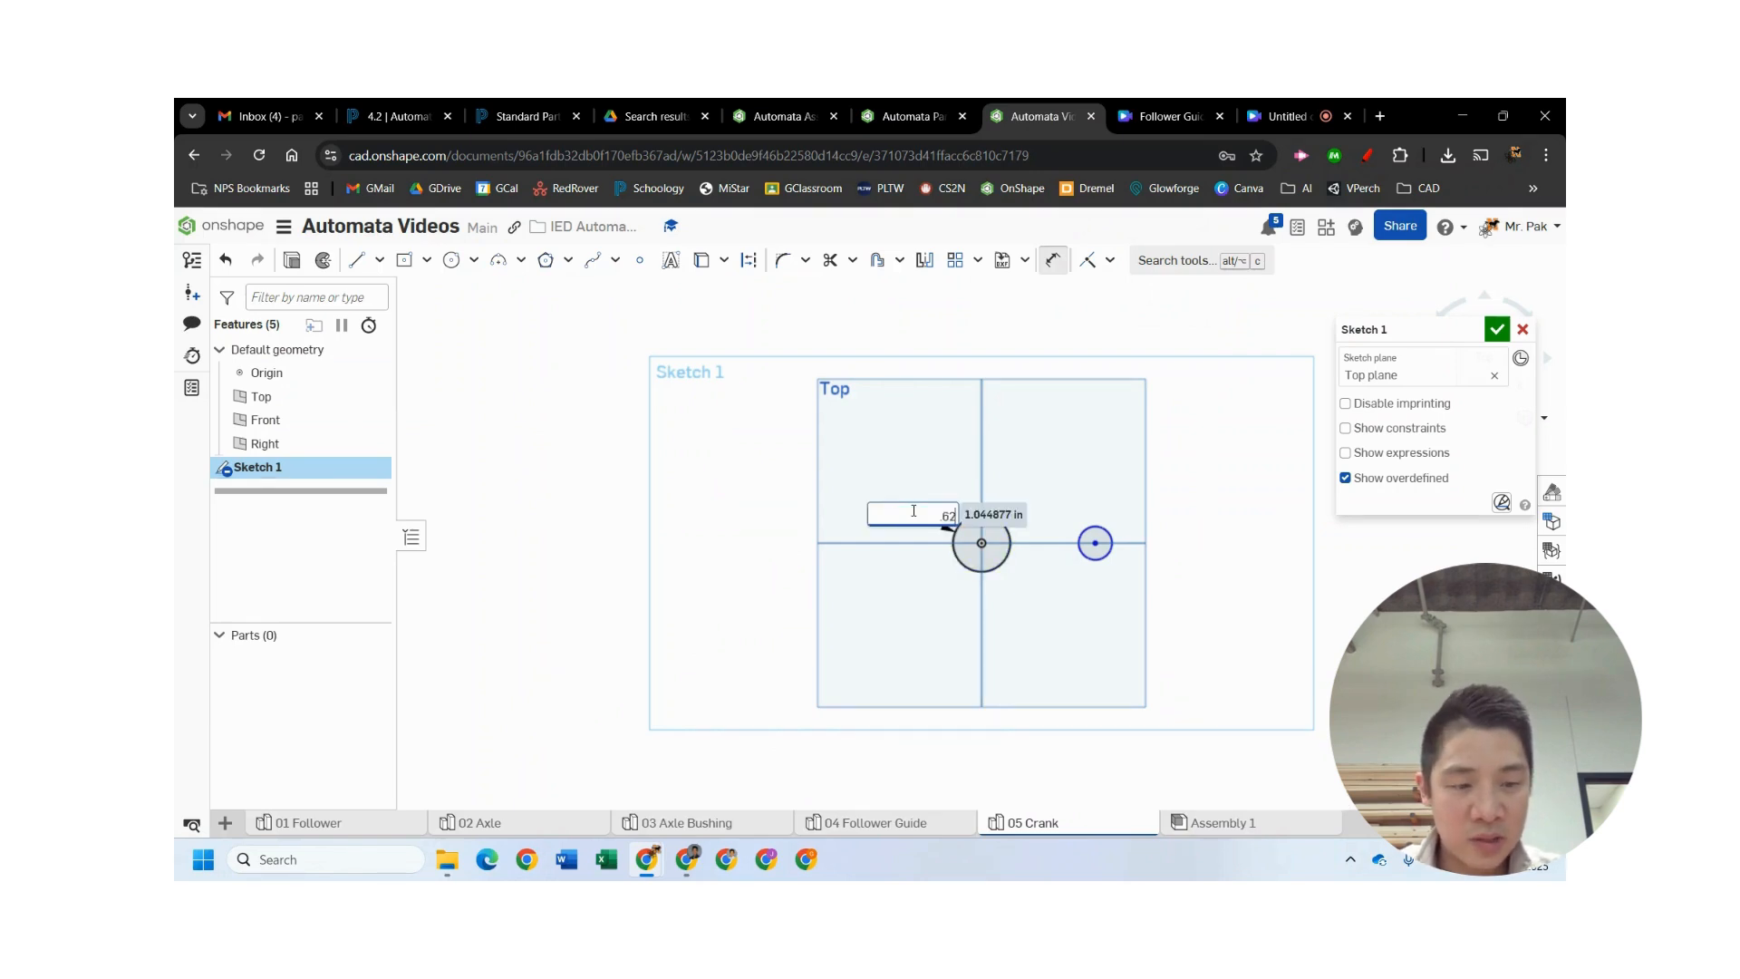
{"action": "key", "text": "Return"}
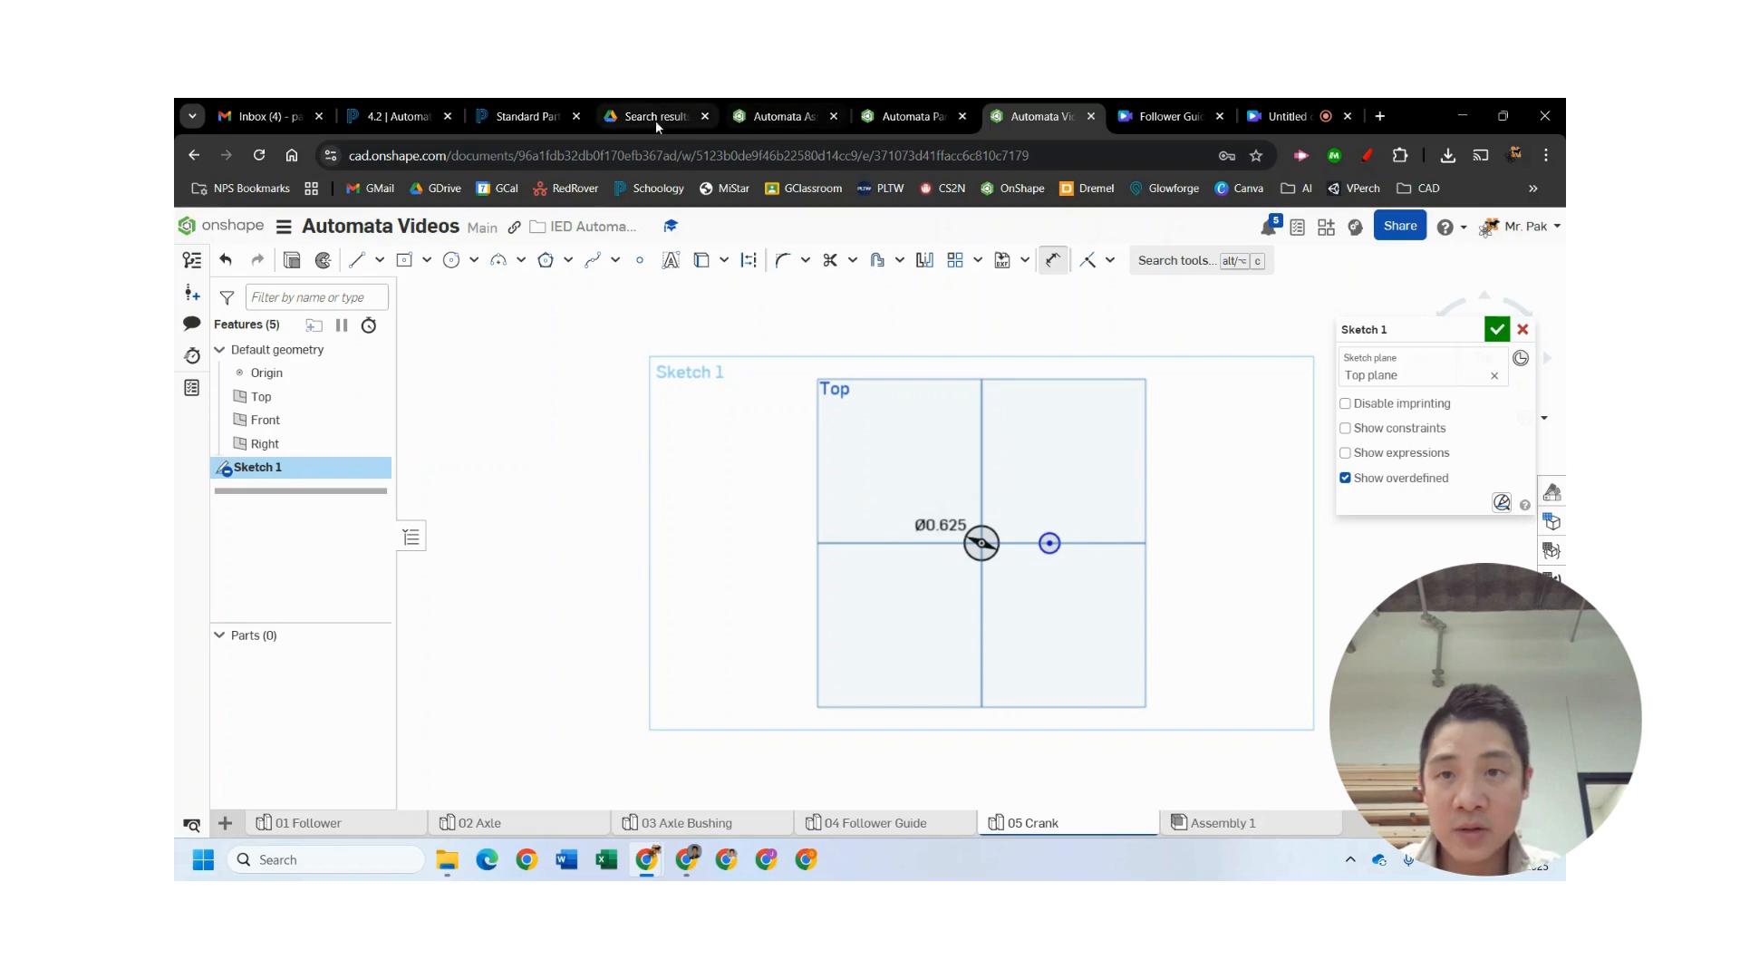
- Recheck the crank drawing and dimension the smaller circle to a 5/16 in diameter
{"action": "left_click", "coordinate": [525, 116]}
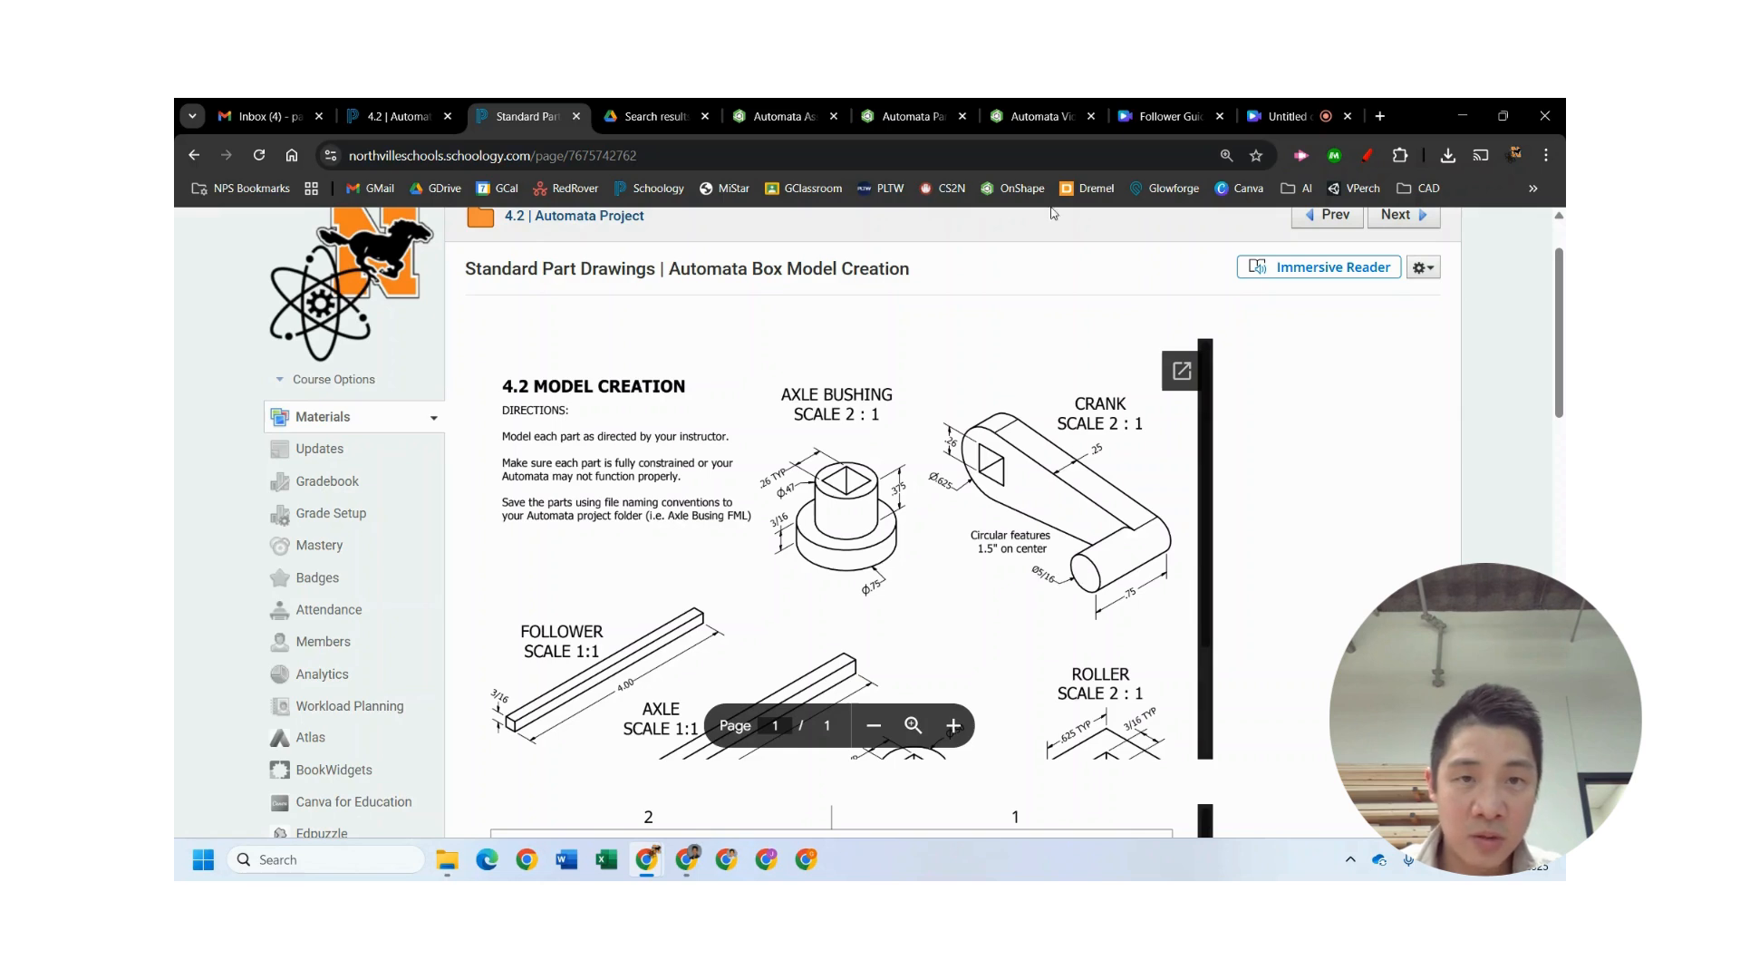
{"action": "left_click", "coordinate": [1024, 110]}
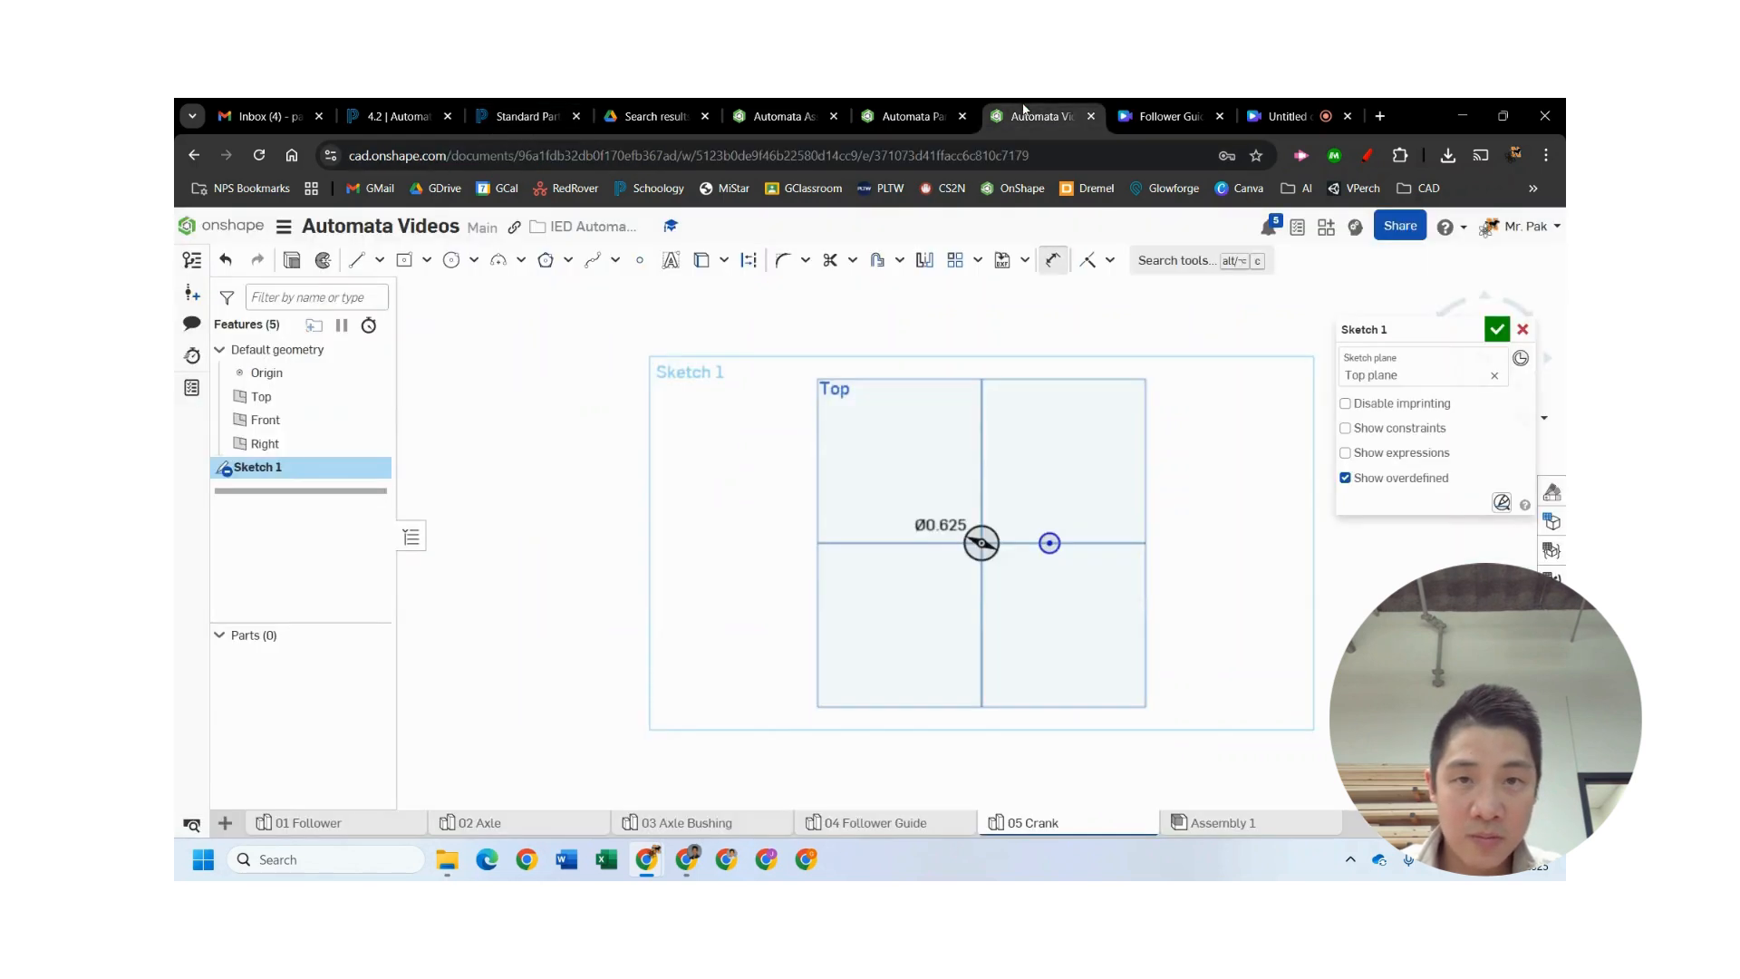
{"action": "scroll", "coordinate": [1058, 527], "scroll_direction": "up", "scroll_amount": 4}
{"action": "left_click", "coordinate": [1056, 549]}
{"action": "left_click", "coordinate": [1113, 517]}
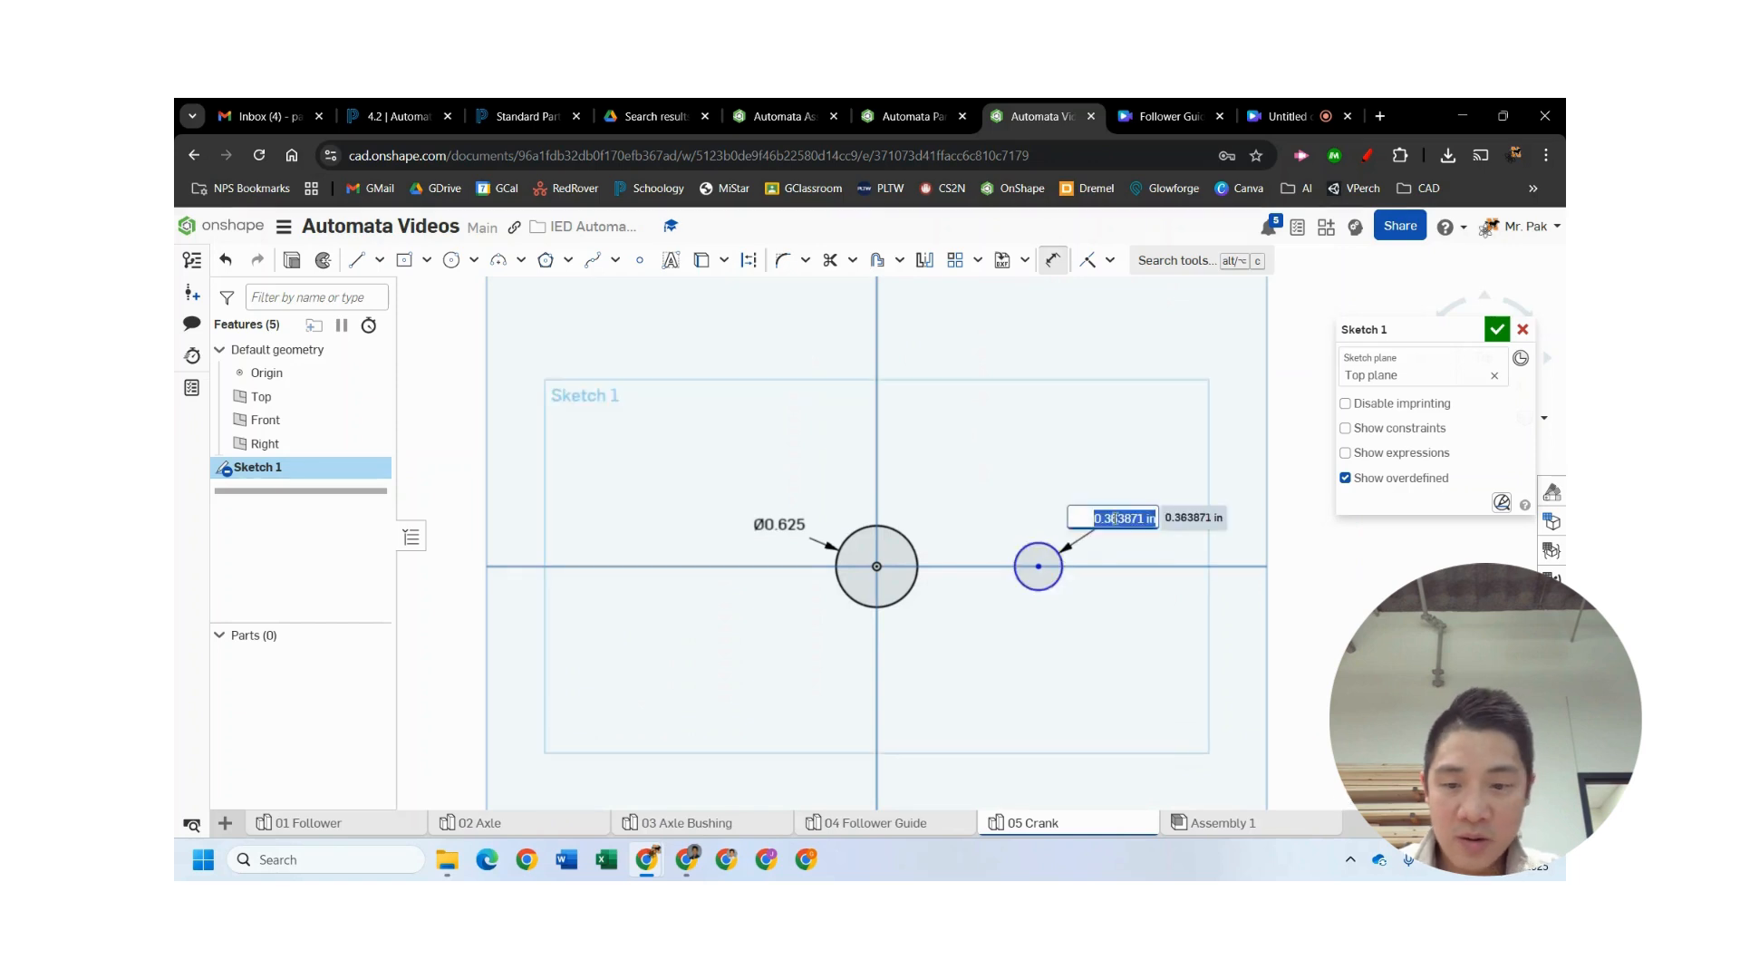
{"action": "type", "text": "5/16"}
{"action": "key", "text": "Return"}
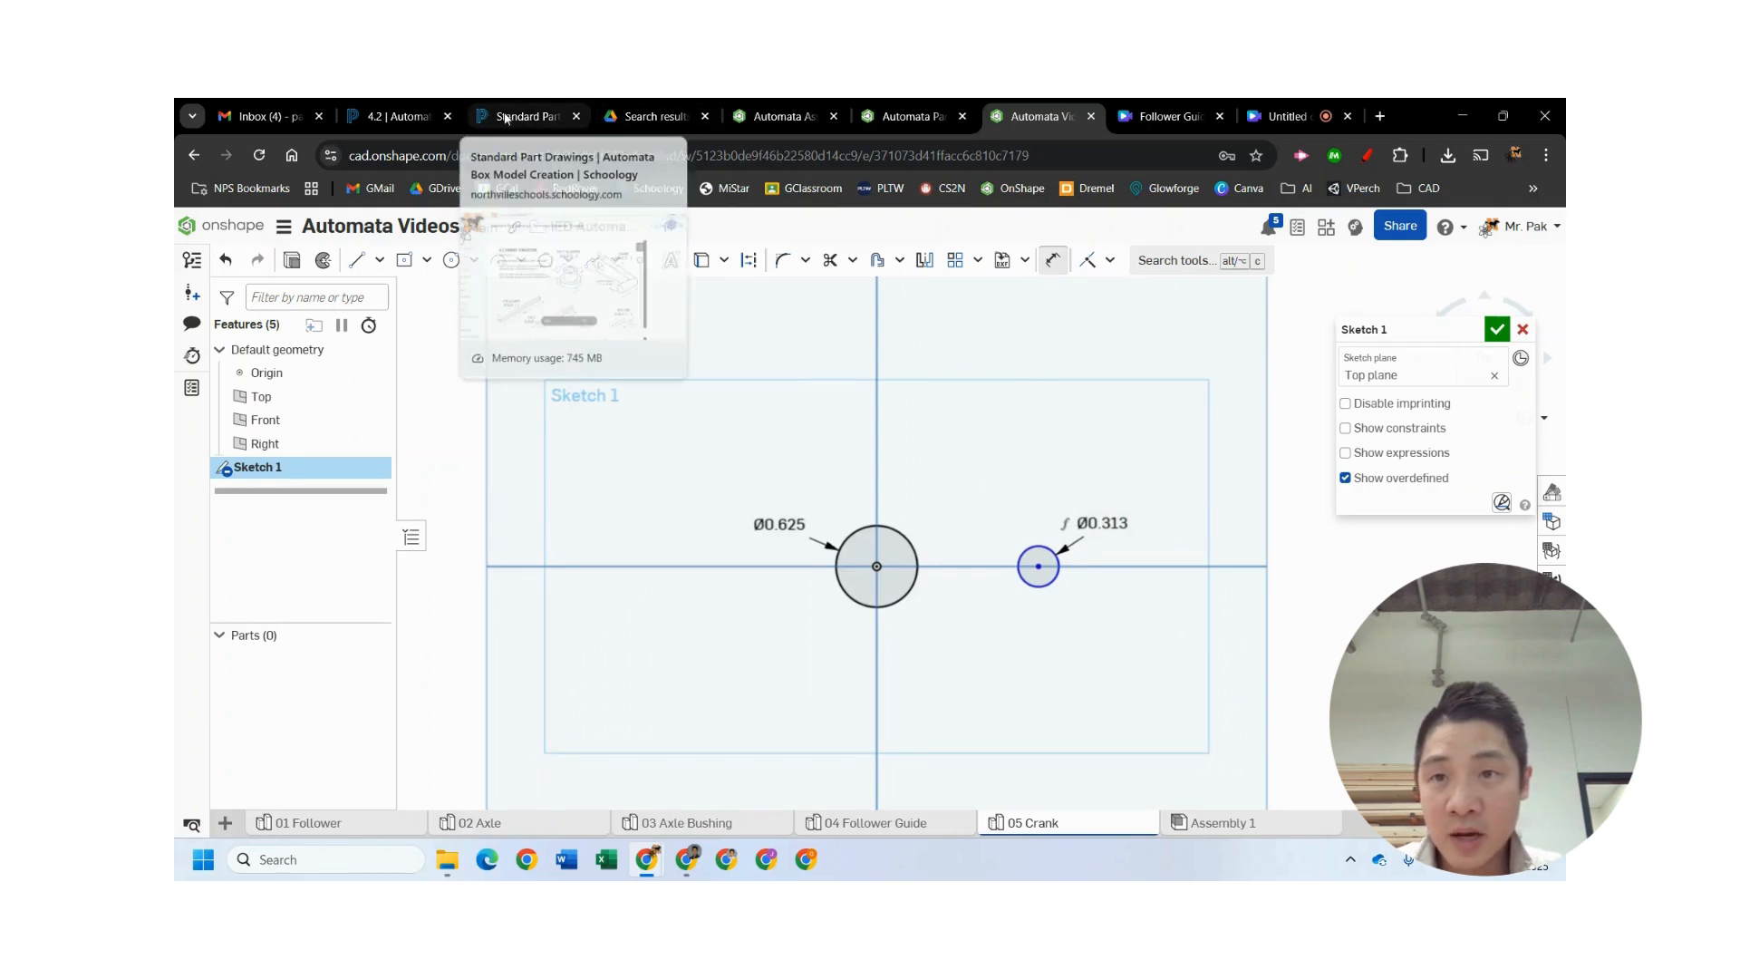
- Look up the crank's center spacing on the drawing and set the distance between the two circle centers to 1.5 in
{"action": "left_click", "coordinate": [507, 119]}
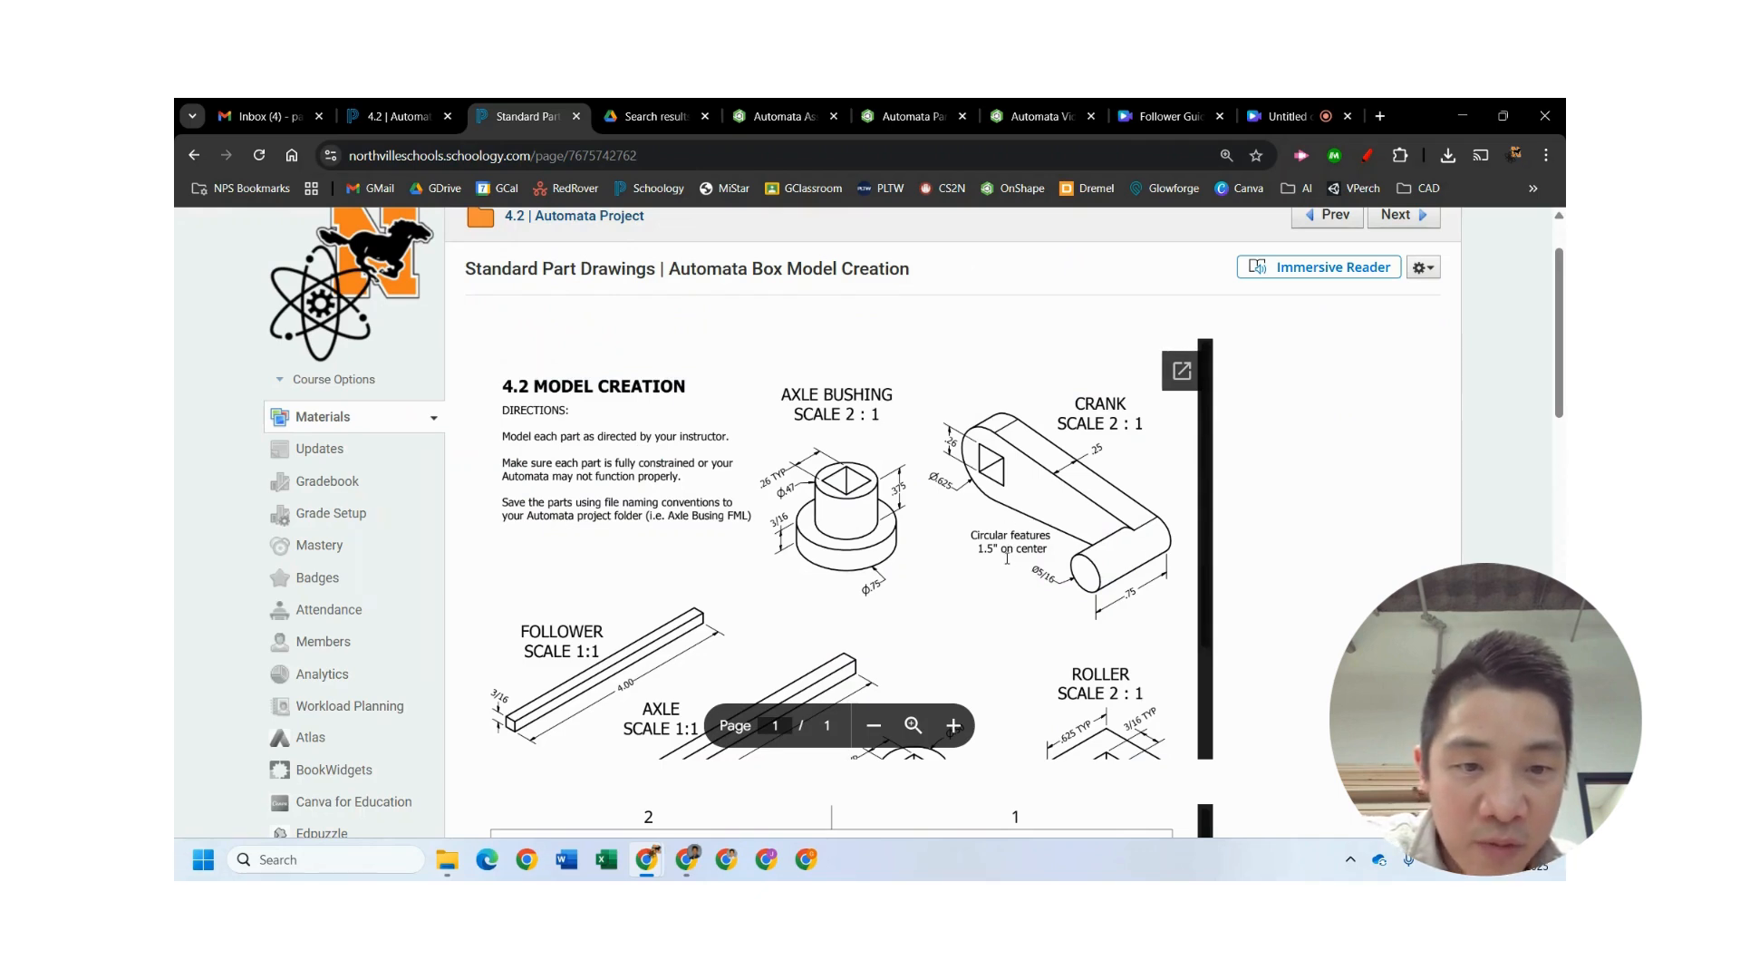
{"action": "left_click", "coordinate": [1034, 119]}
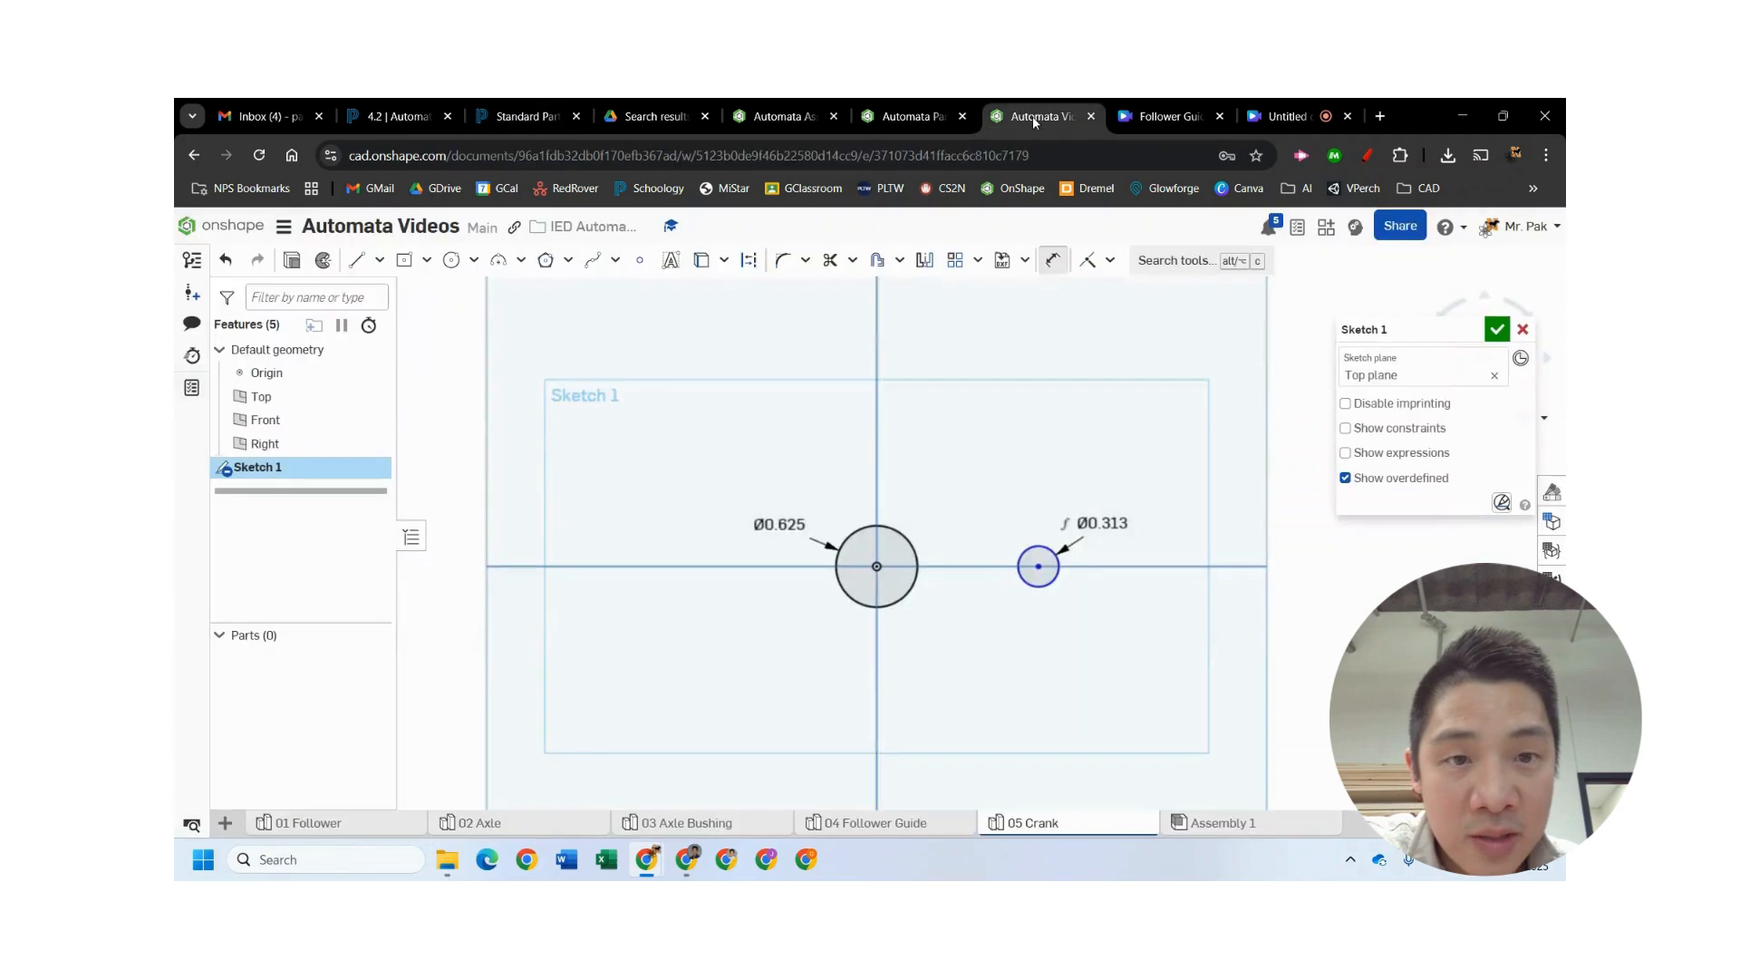
{"action": "key", "text": "d"}
{"action": "left_click", "coordinate": [875, 567]}
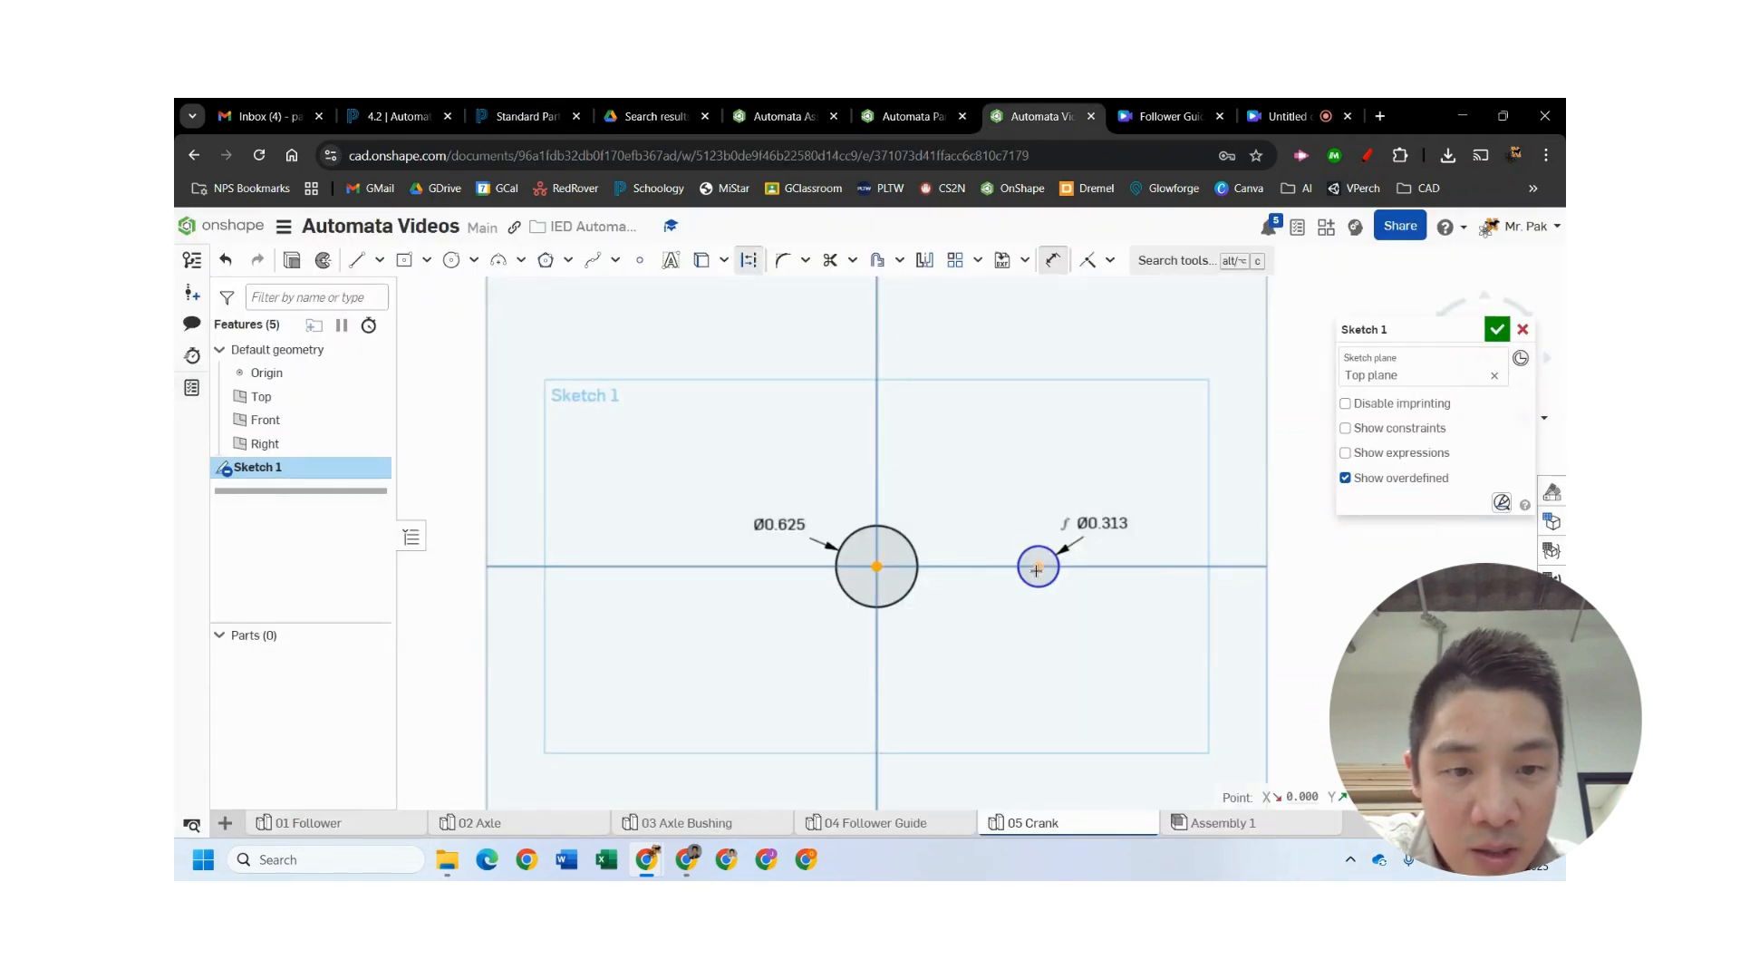
{"action": "left_click", "coordinate": [1039, 566]}
{"action": "left_click", "coordinate": [966, 641]}
{"action": "type", "text": "1.5"}
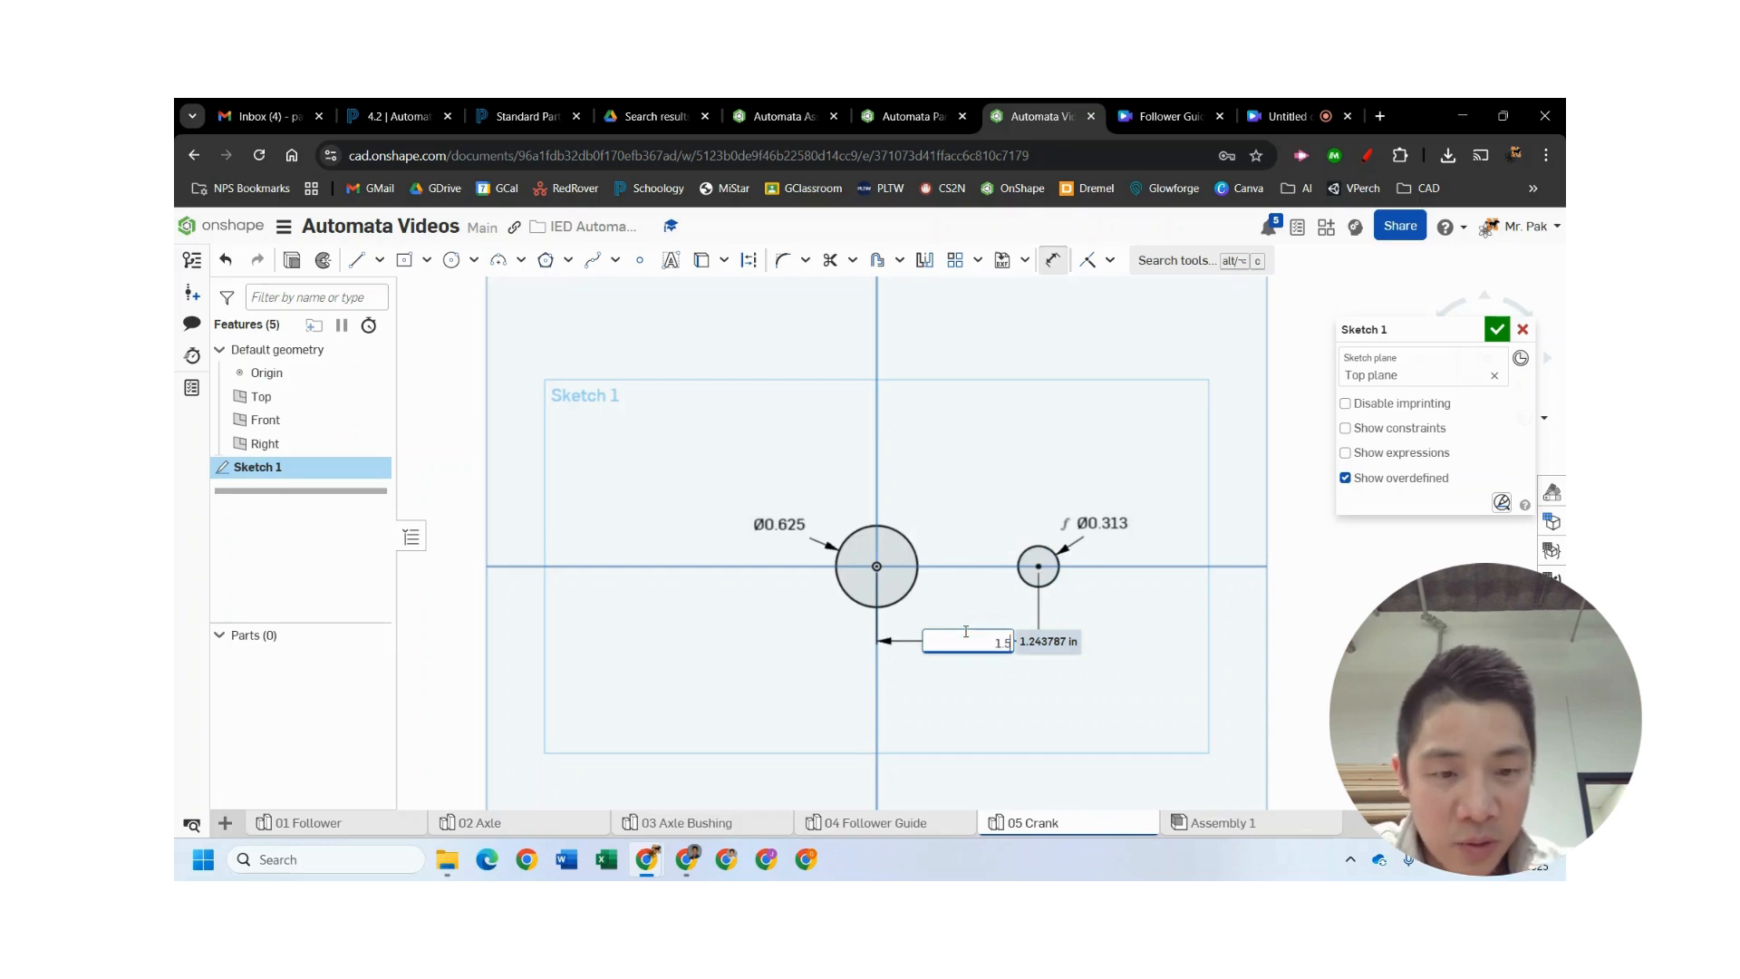
{"action": "key", "text": "Return"}
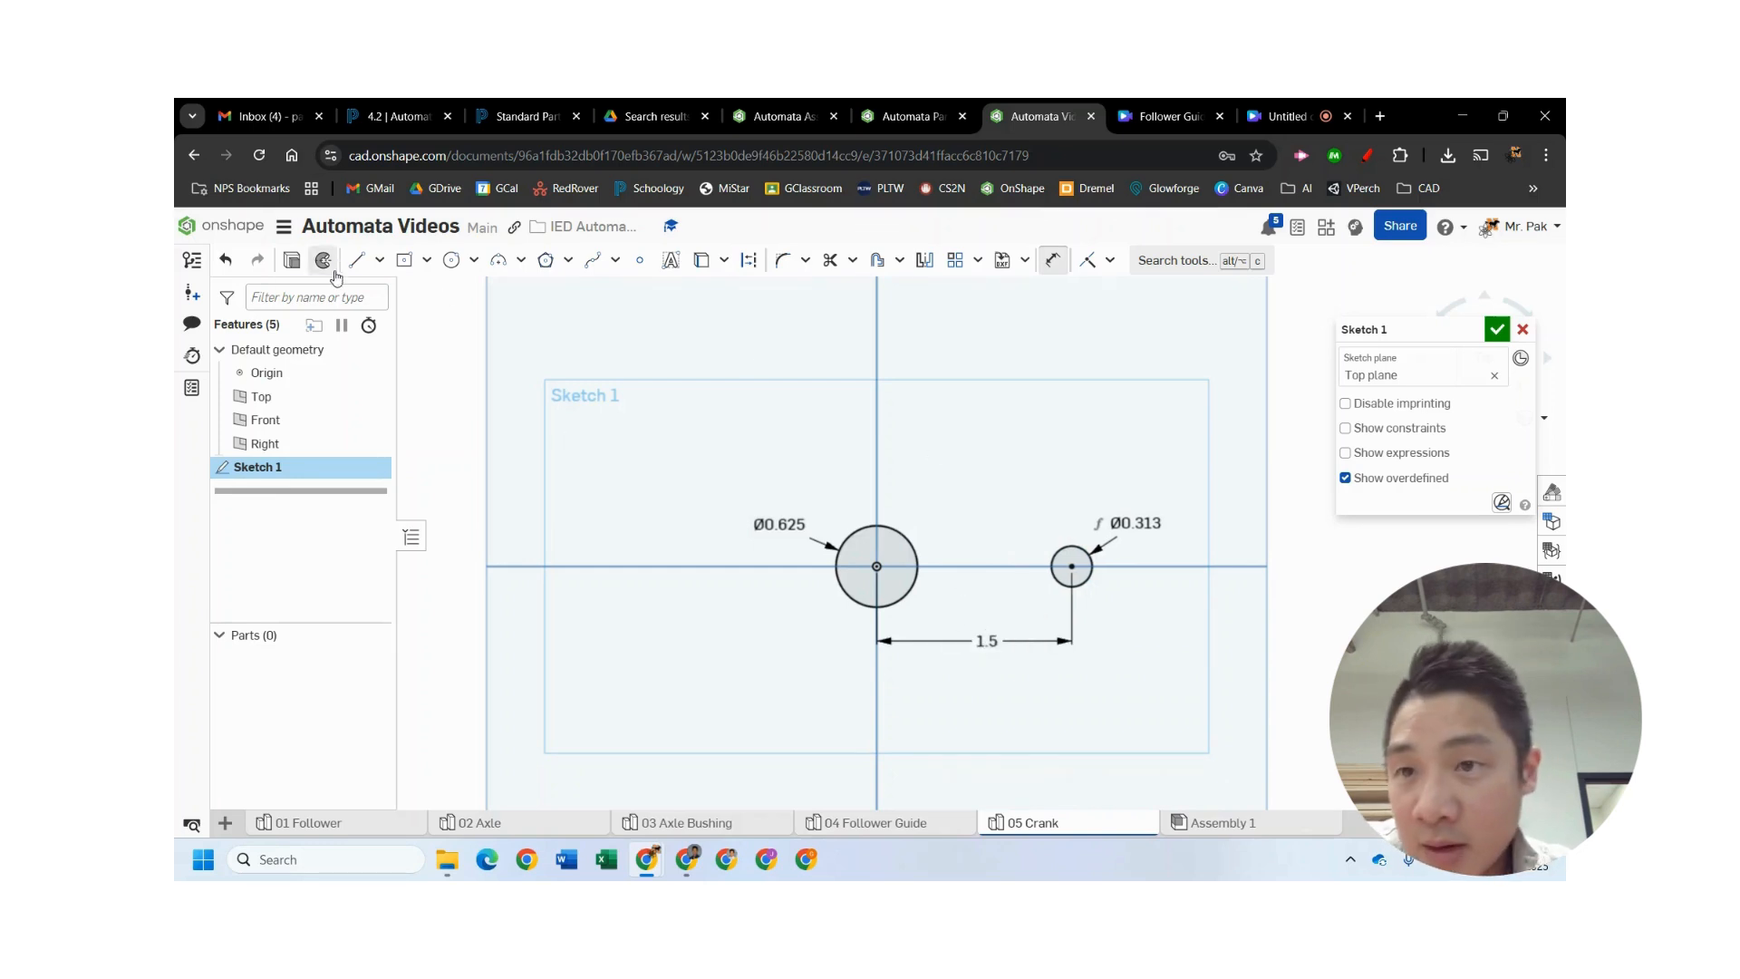
- Sketch two separate slanted lines, about 2.03 in long above the circles and about 2.17 in long below them
{"action": "left_click", "coordinate": [357, 260]}
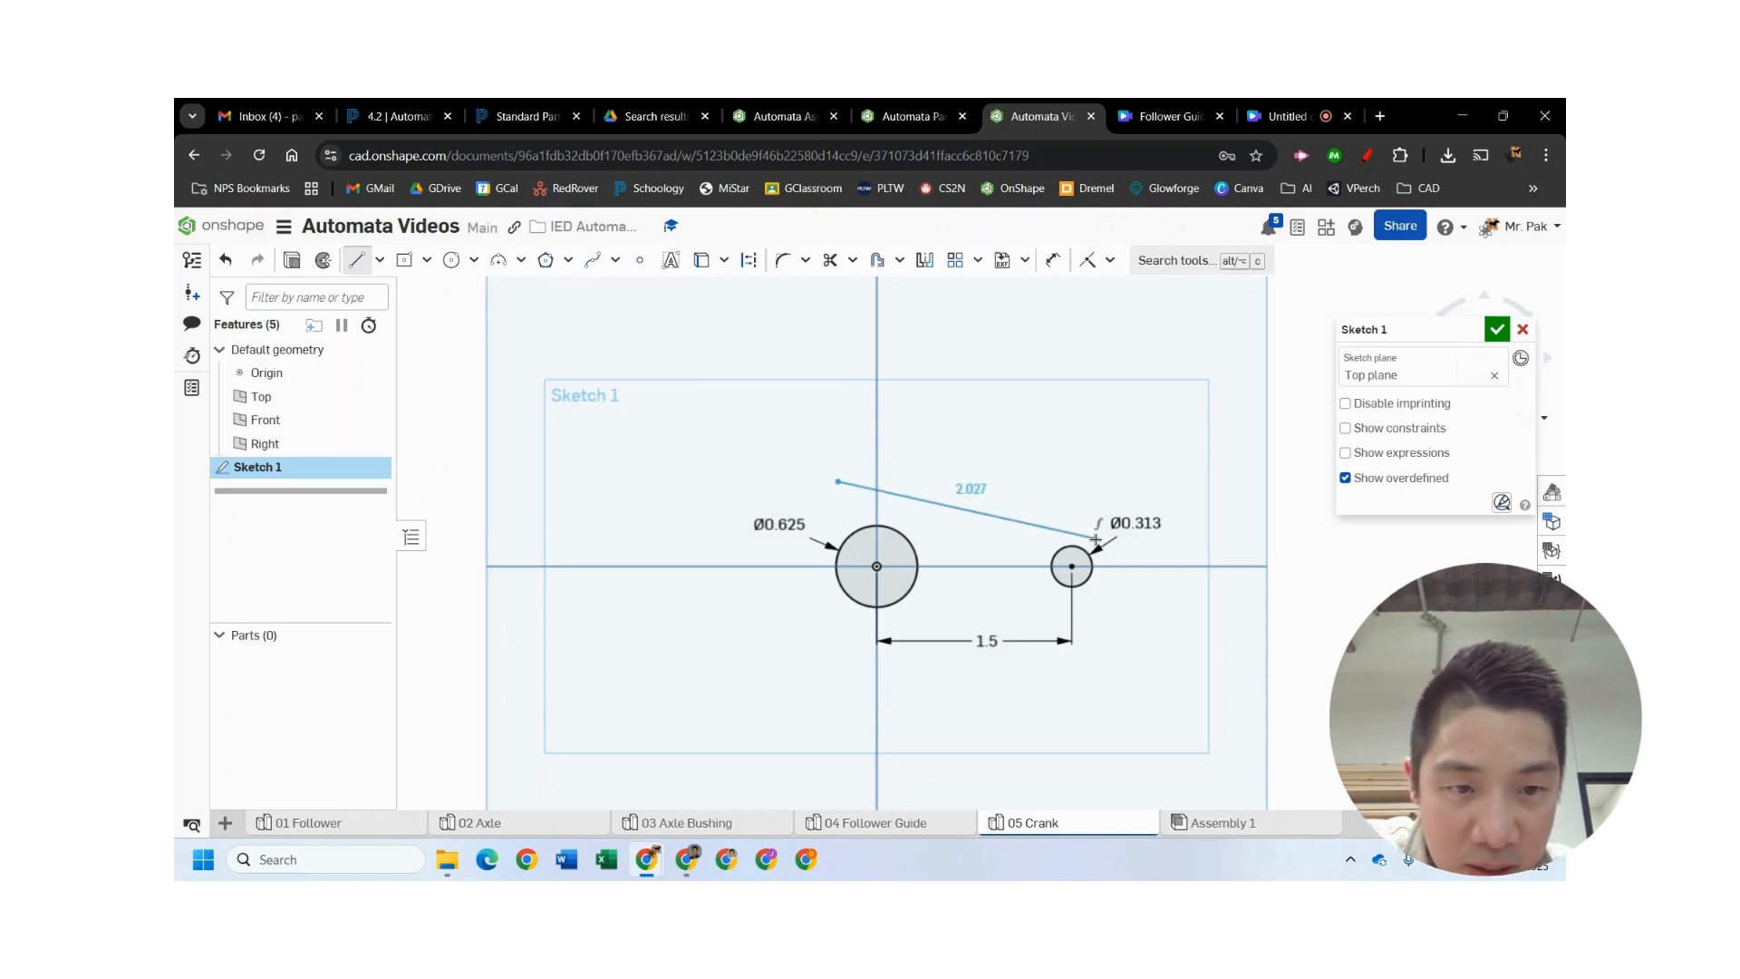
{"action": "left_click", "coordinate": [1095, 538]}
{"action": "key", "text": "Escape"}
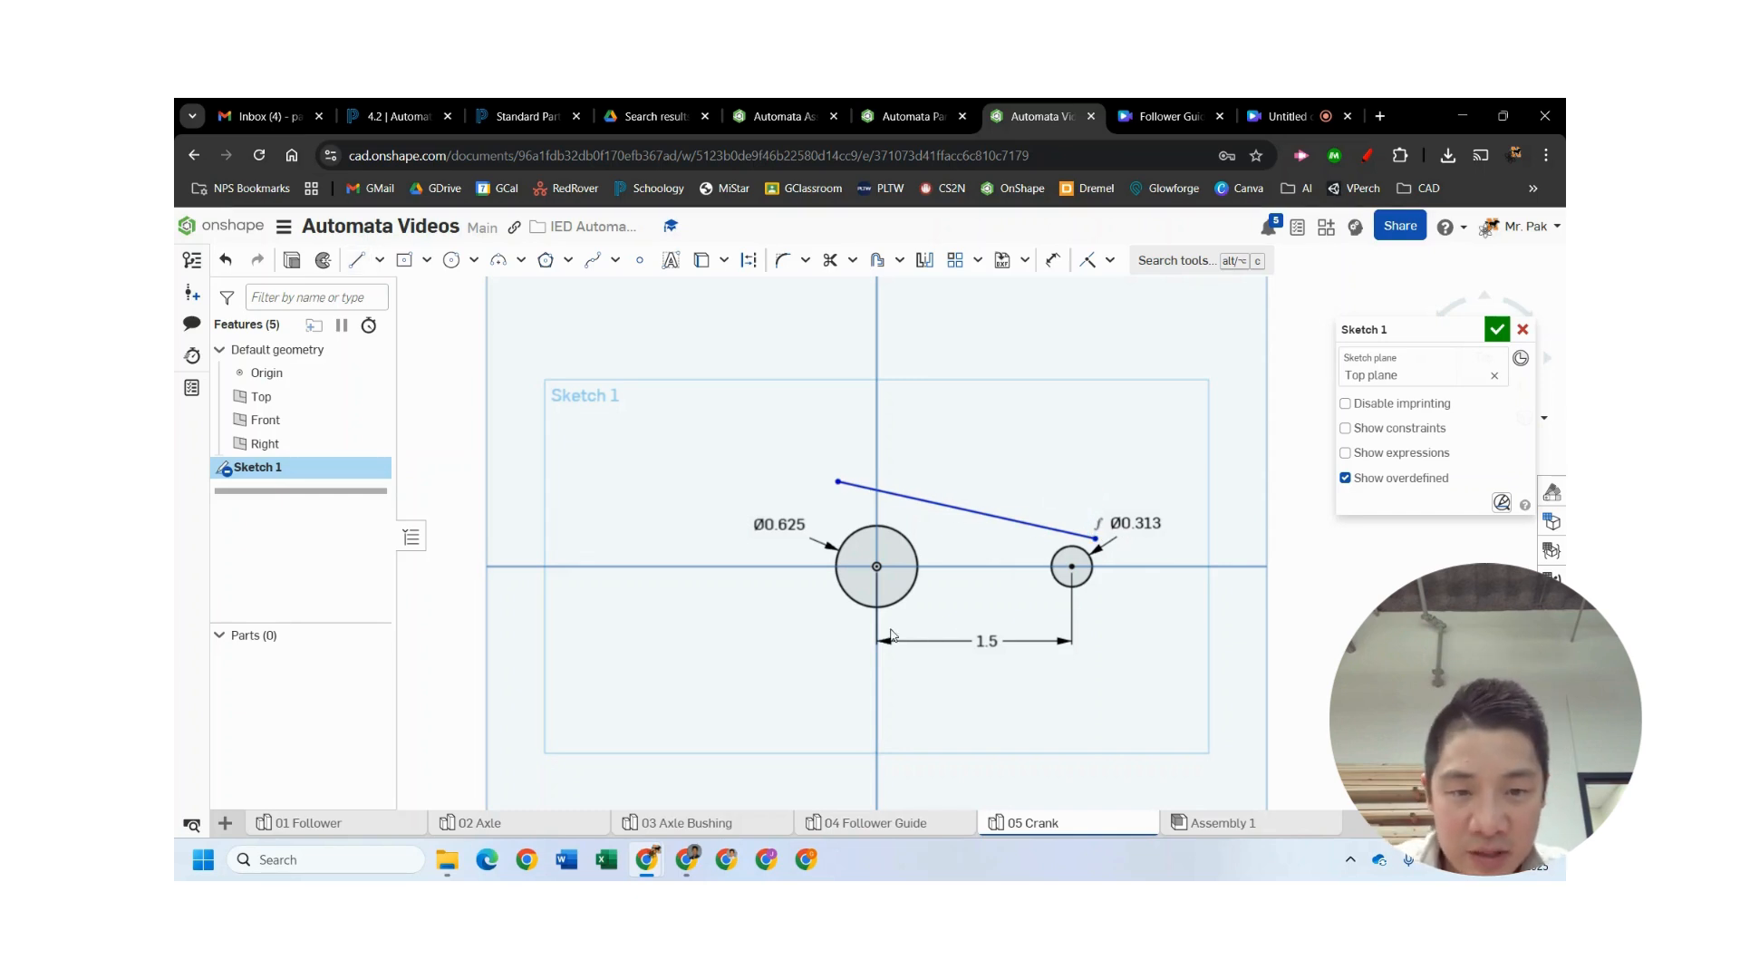
{"action": "key", "text": "l"}
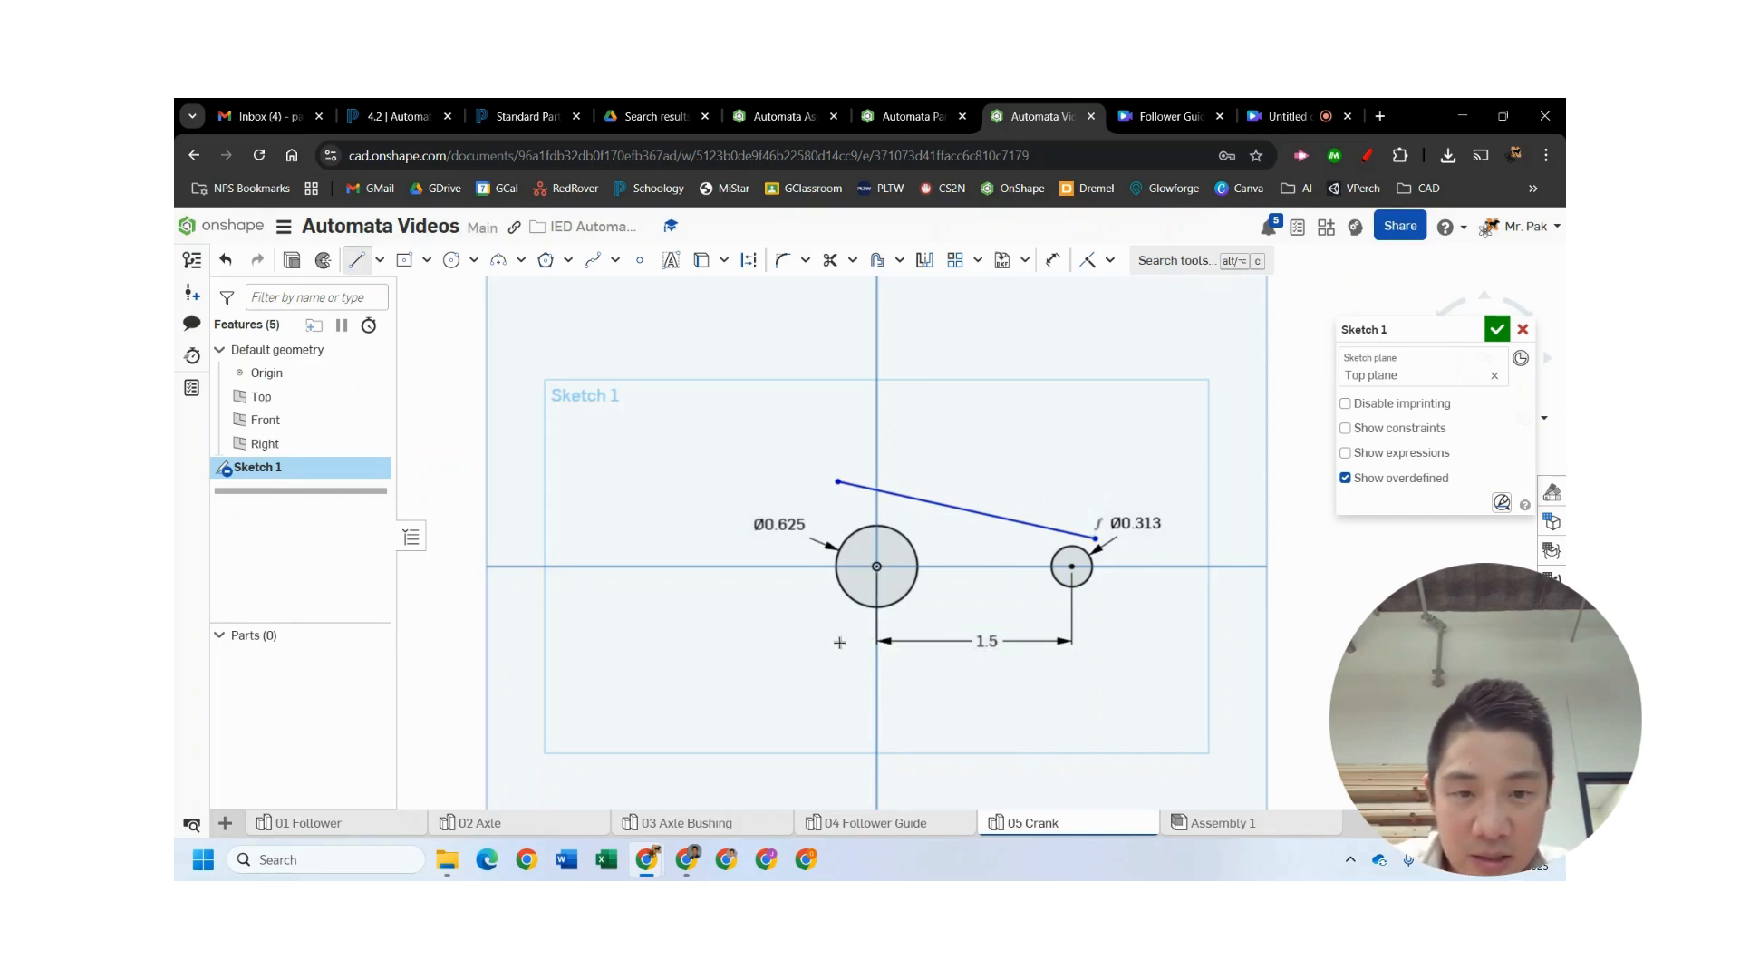
{"action": "left_click", "coordinate": [839, 641]}
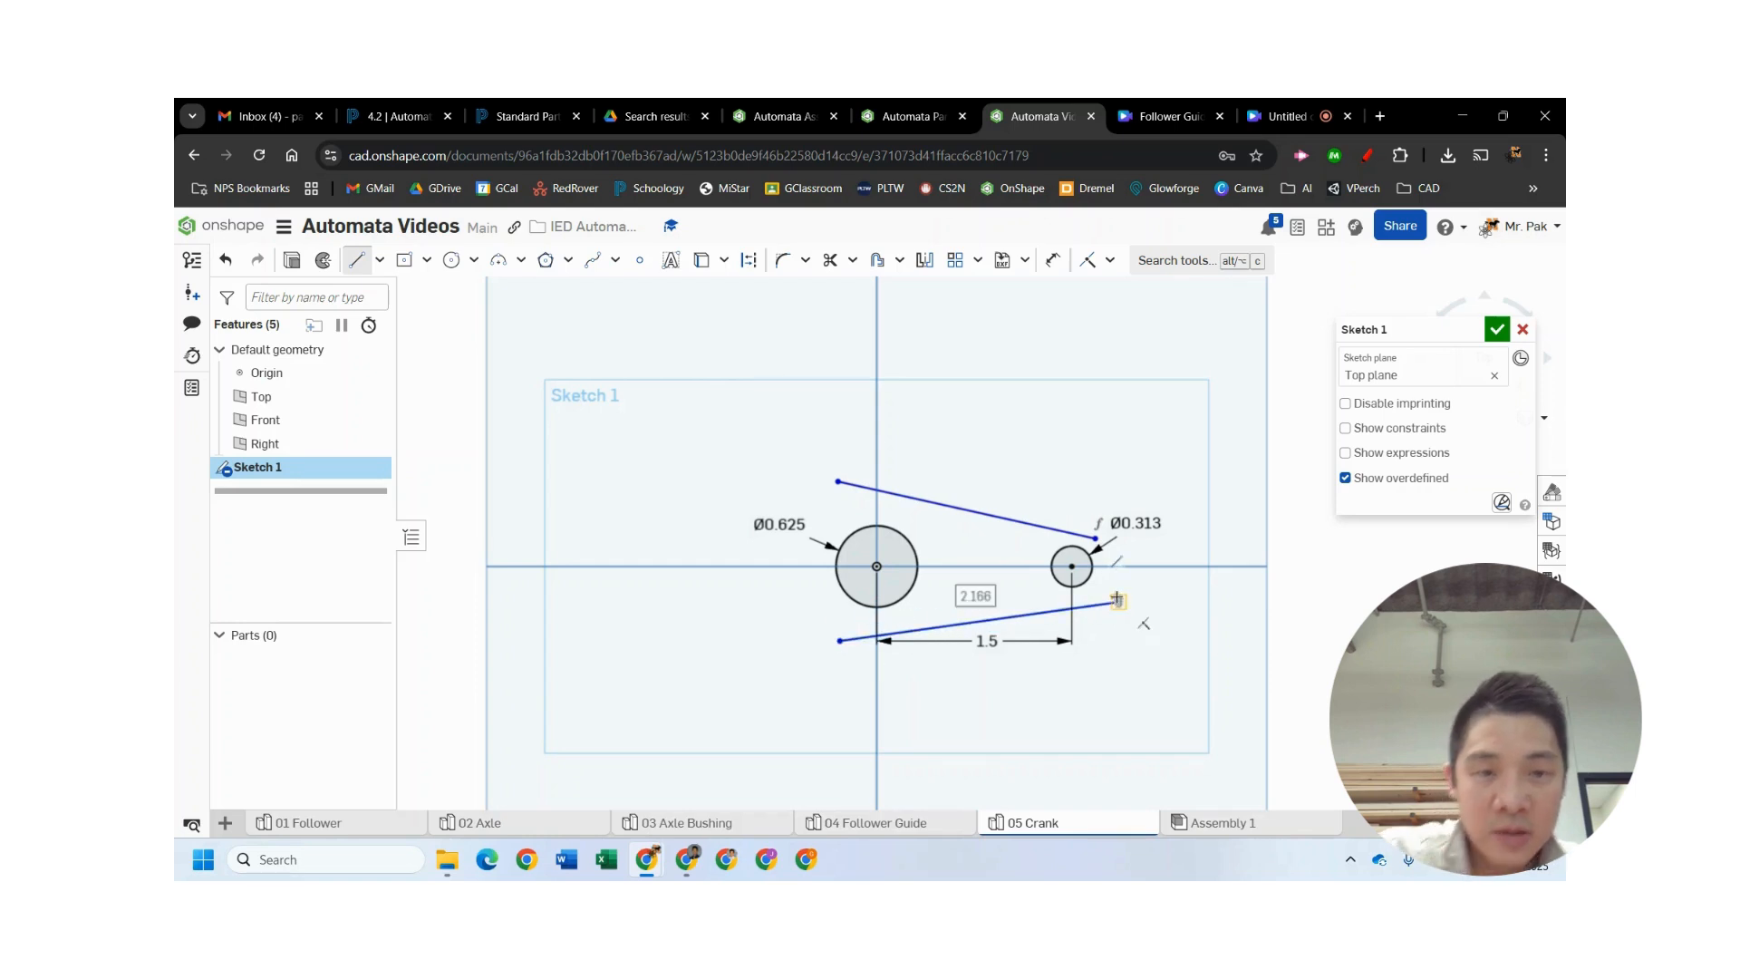
{"action": "left_click", "coordinate": [1118, 602]}
{"action": "key", "text": "Escape"}
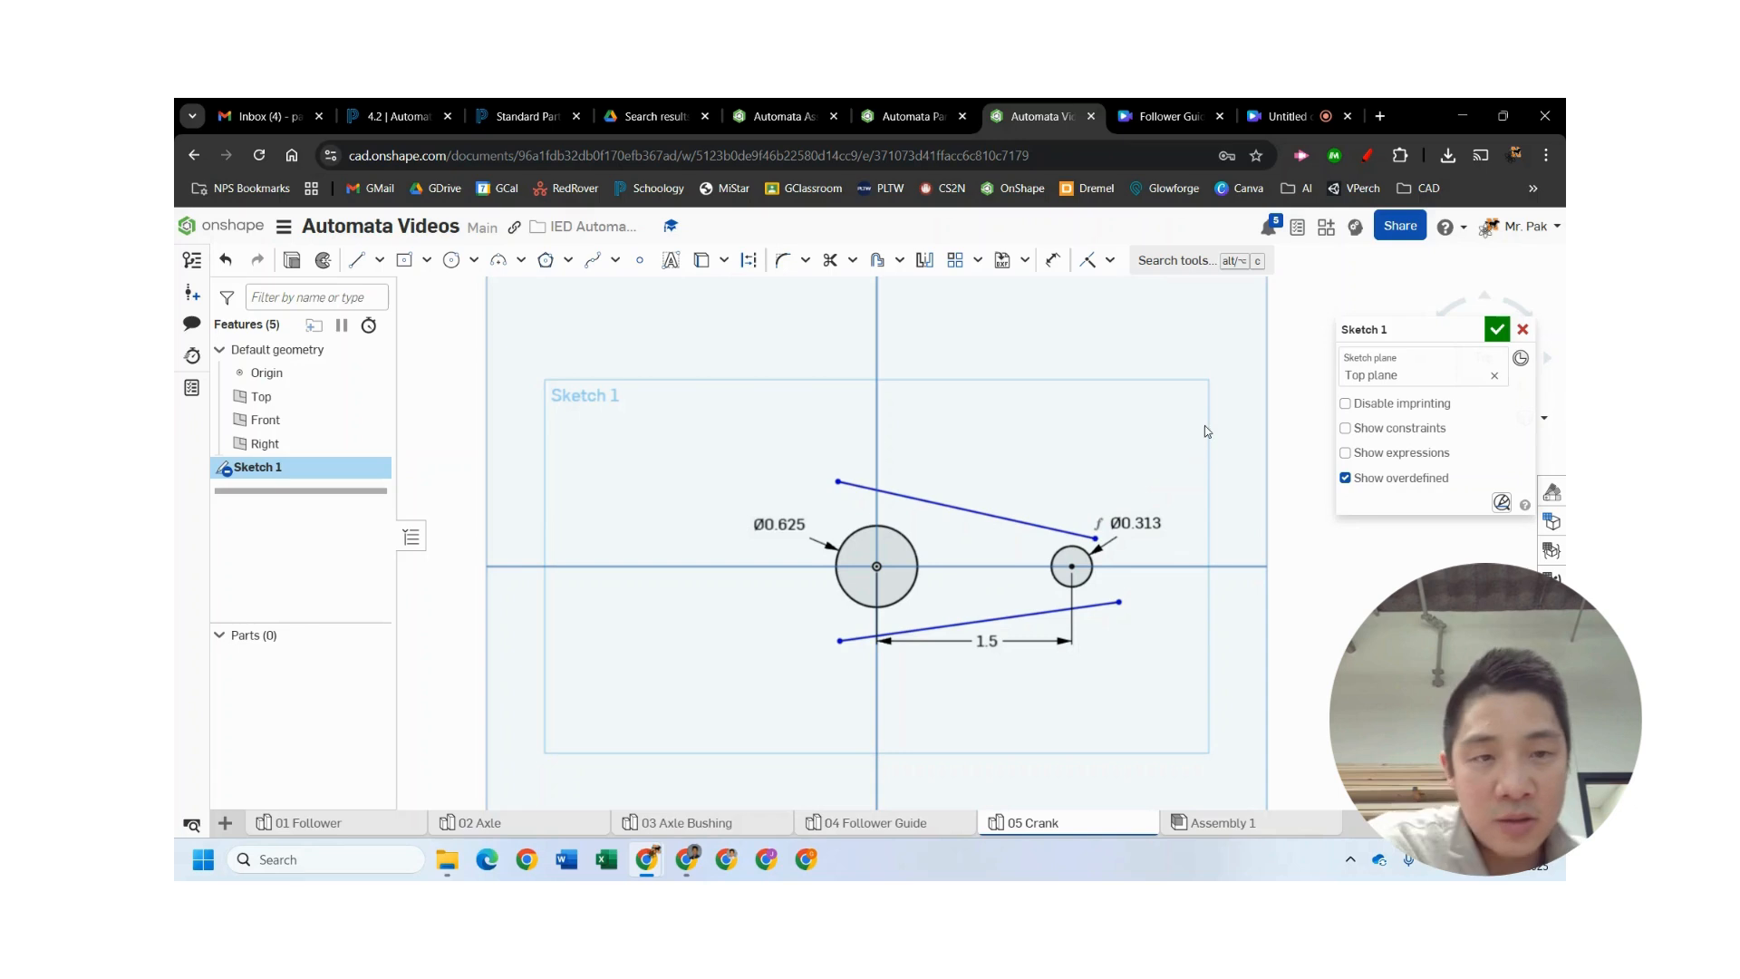
- Apply Tangent constraints between the lower slanted line and both the large and small circles
{"action": "left_click", "coordinate": [1110, 261]}
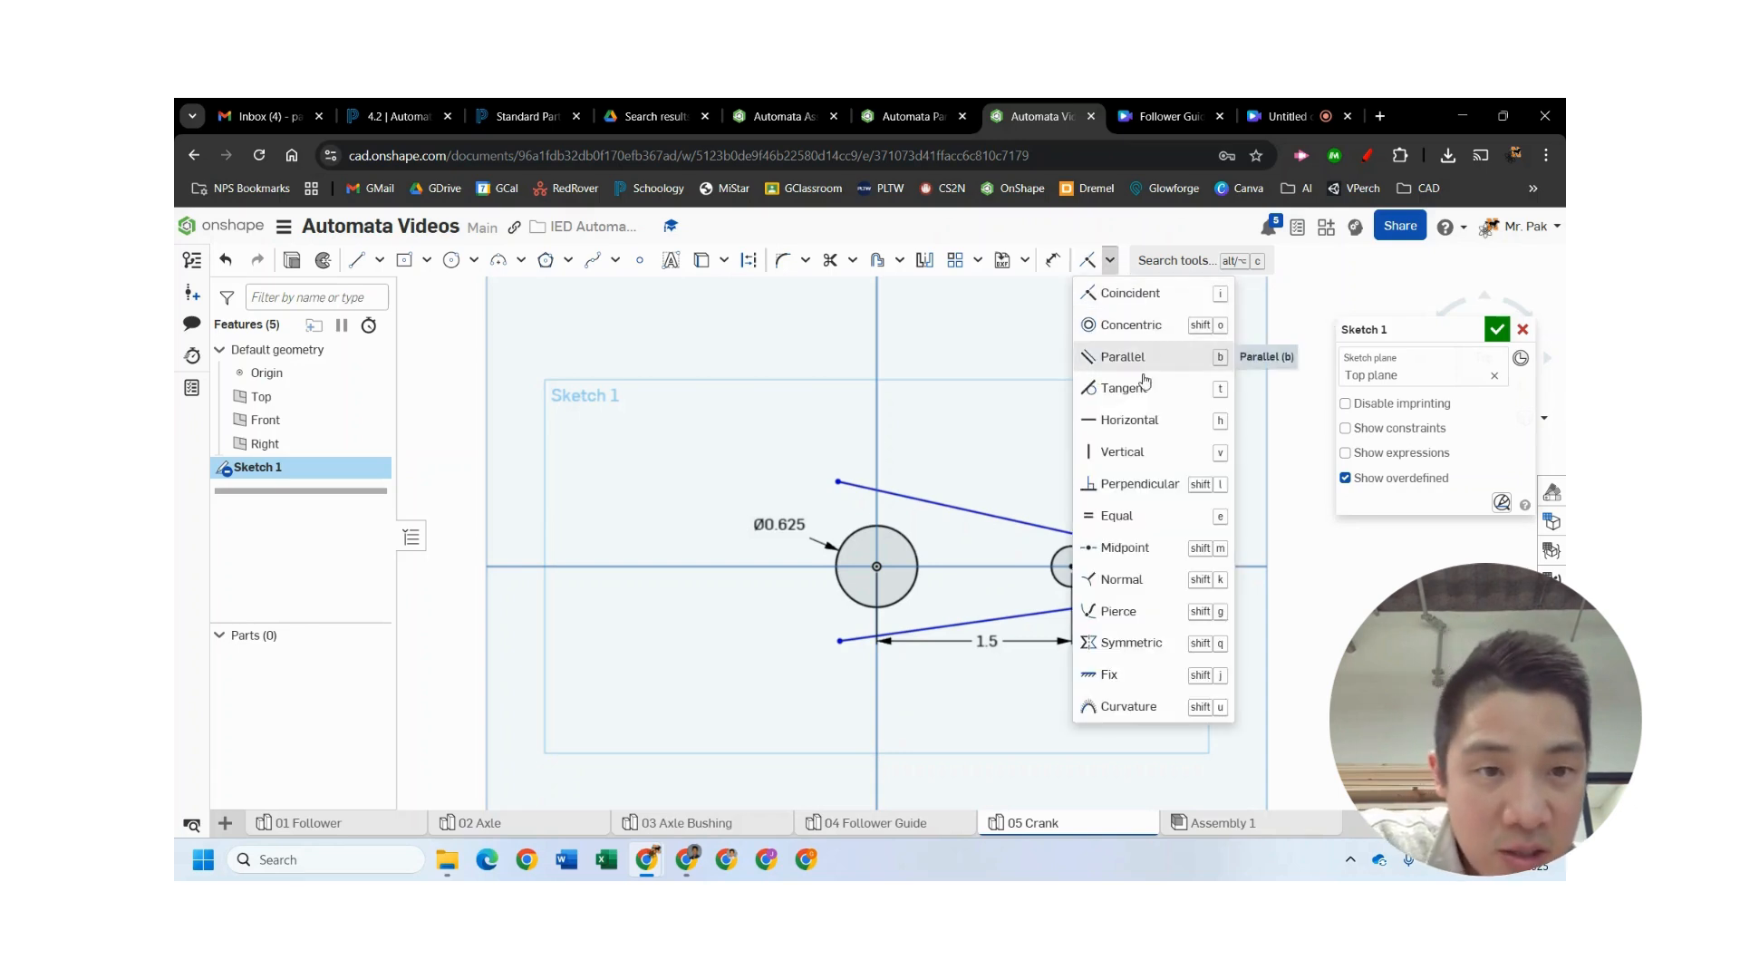
{"action": "left_click", "coordinate": [1124, 389]}
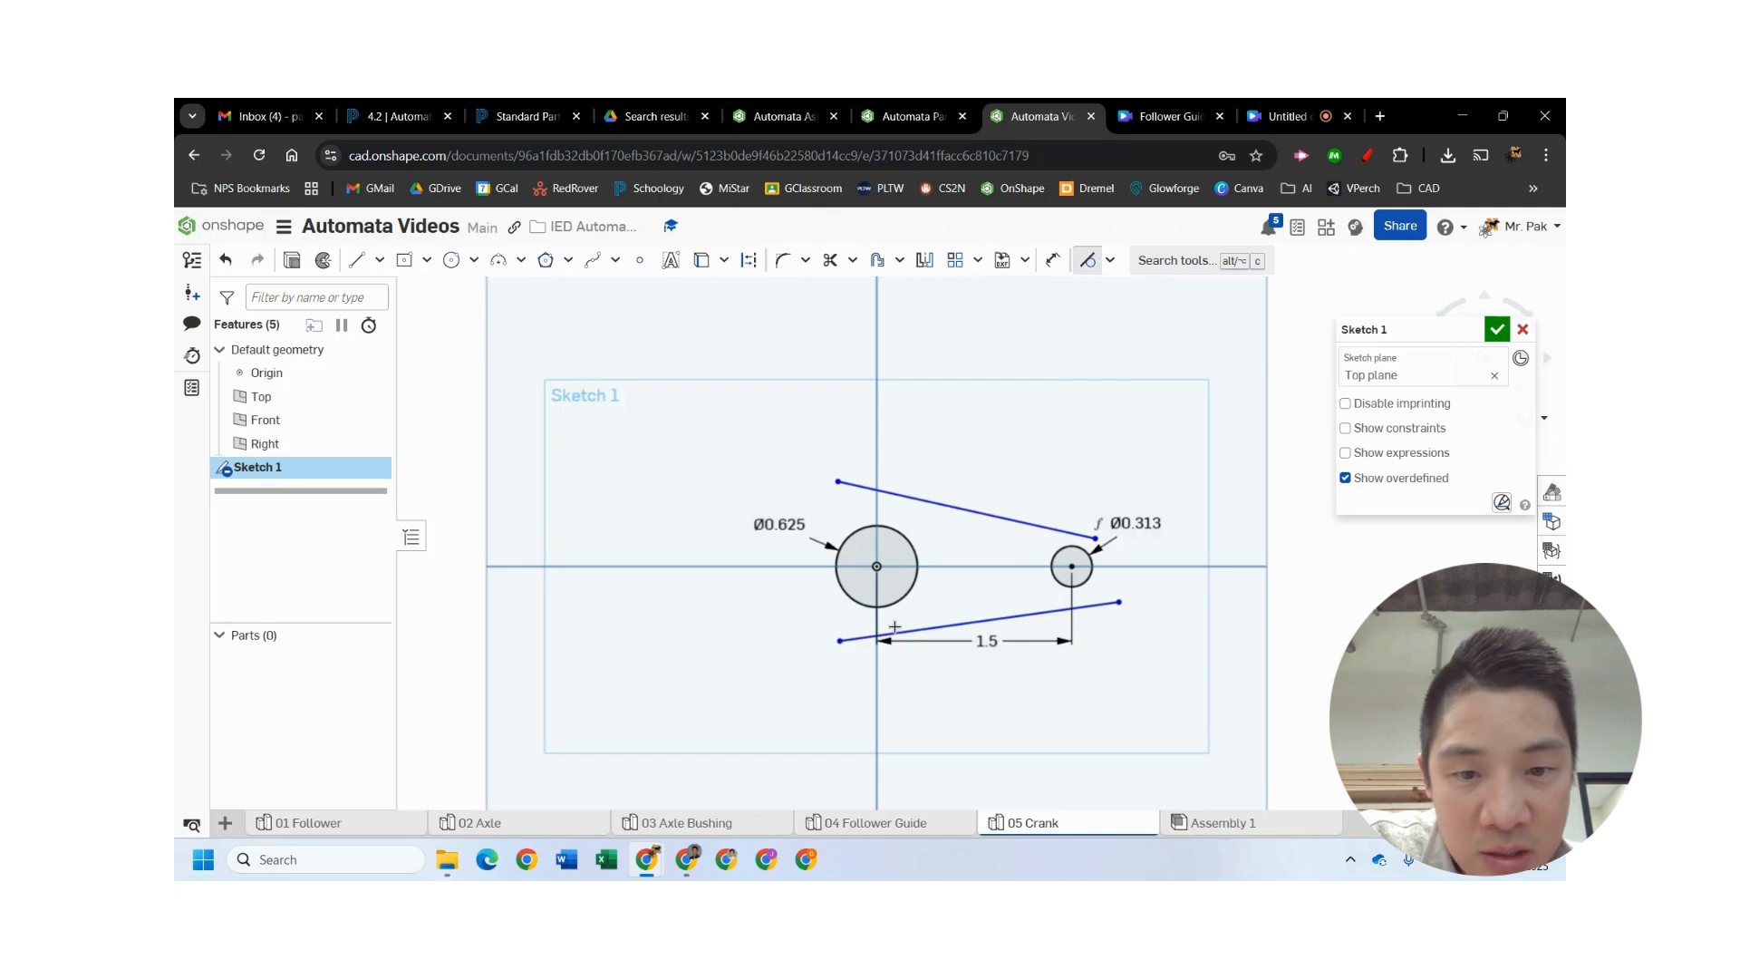
{"action": "left_click", "coordinate": [894, 626]}
{"action": "left_click", "coordinate": [904, 598]}
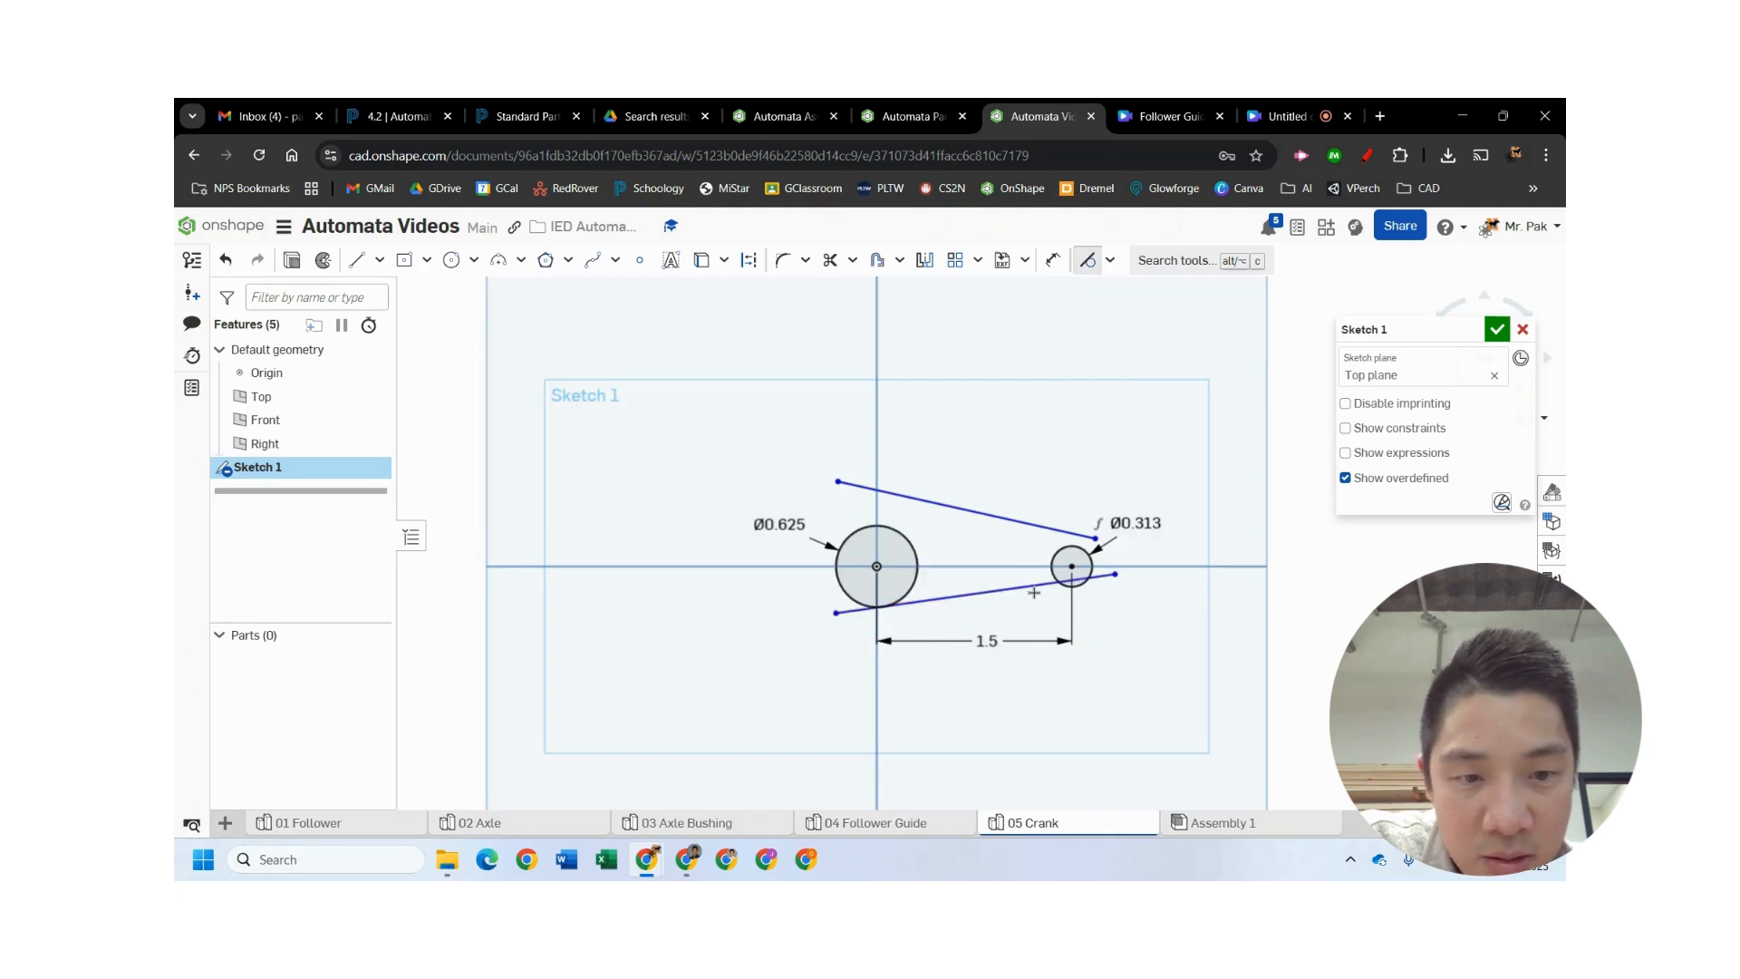
{"action": "left_click", "coordinate": [1034, 589]}
{"action": "left_click", "coordinate": [1078, 548]}
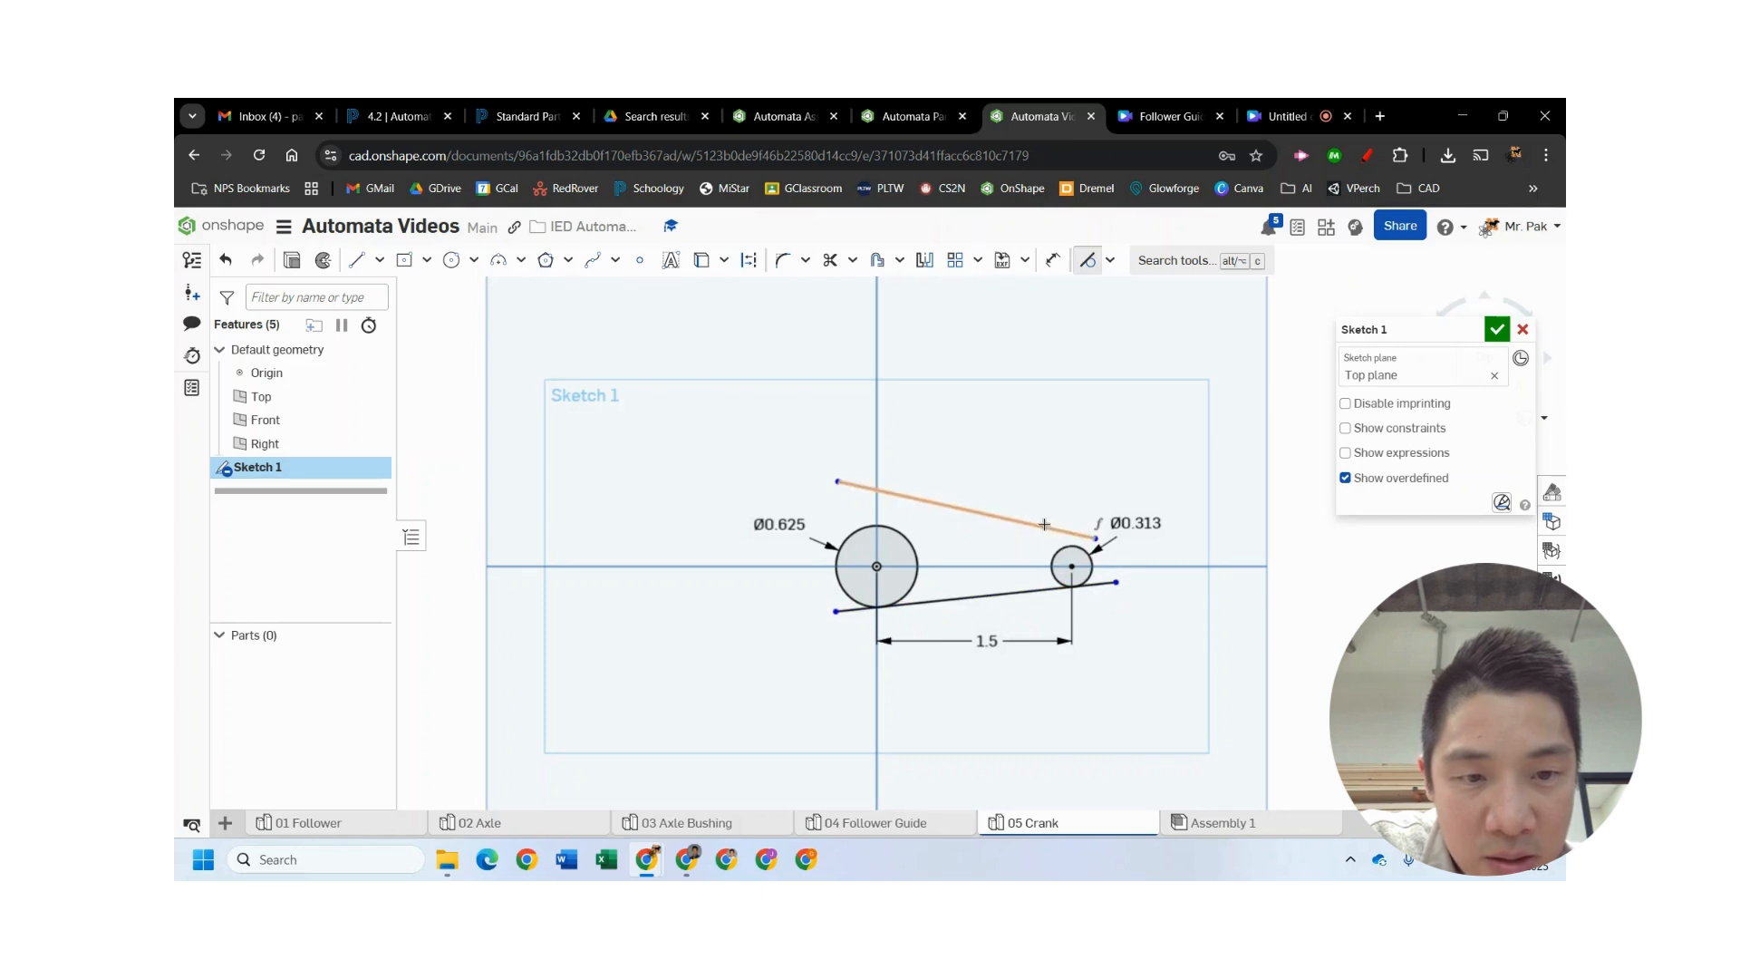
- Make the upper slanted line tangent to the small circle and the large circle
{"action": "left_click", "coordinate": [1042, 524]}
{"action": "left_click", "coordinate": [1067, 546]}
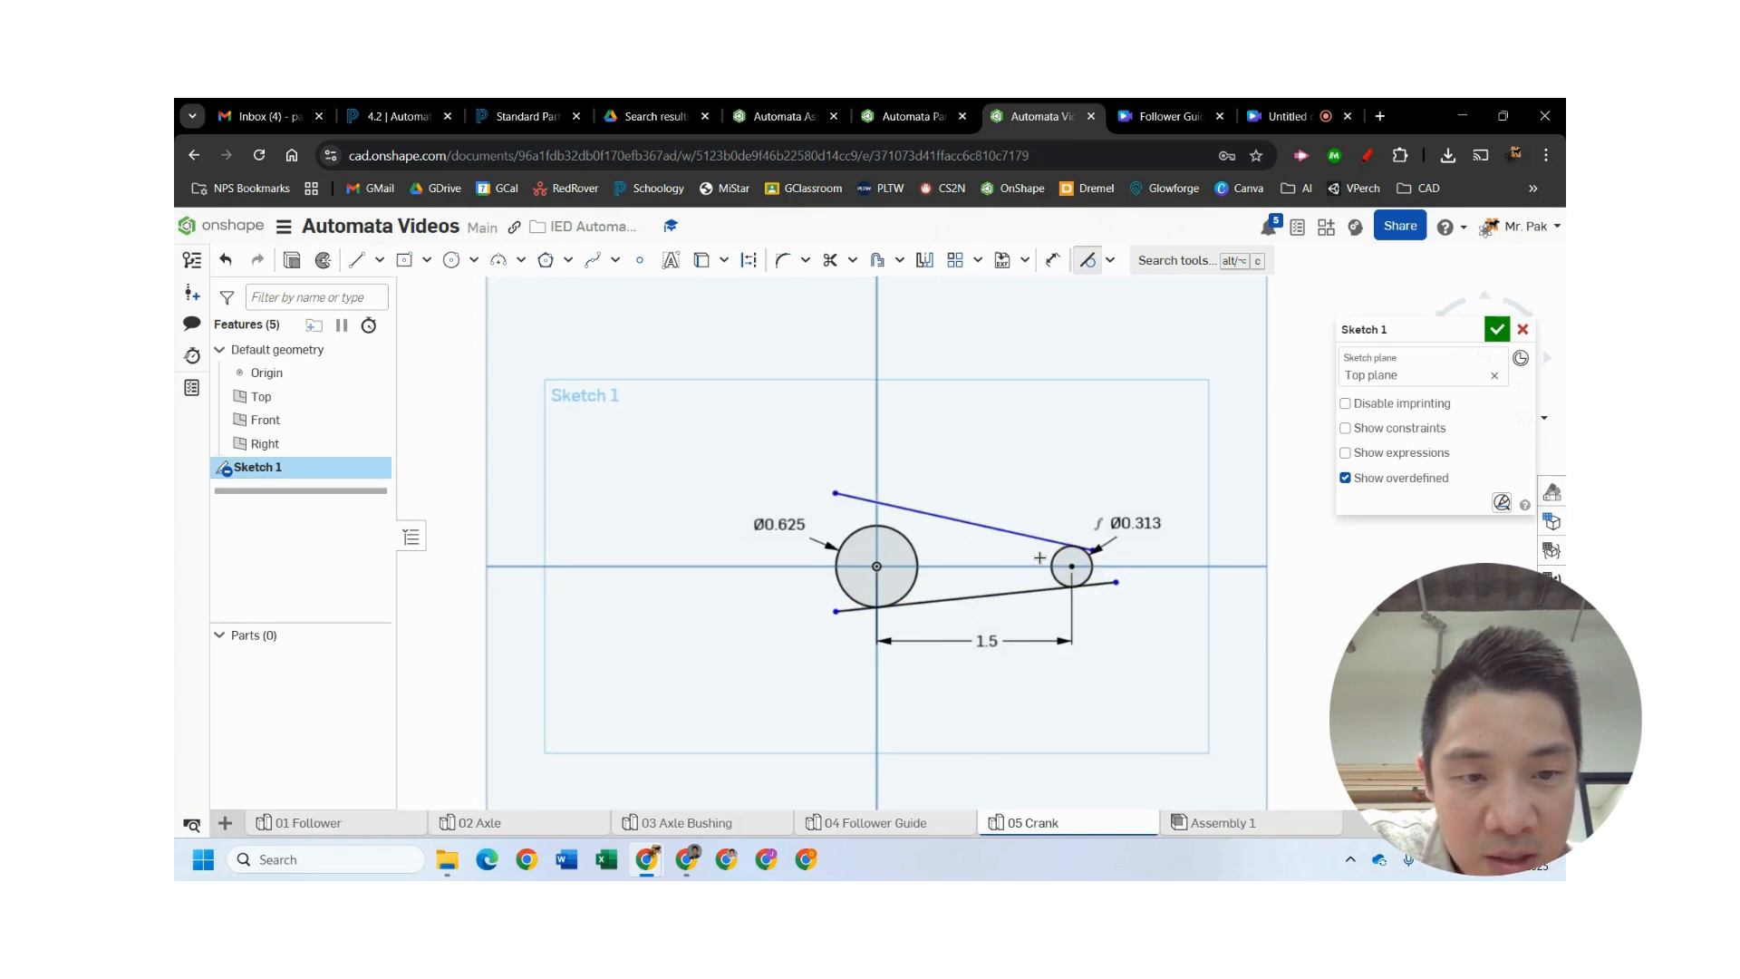
{"action": "left_click", "coordinate": [971, 526]}
{"action": "left_click", "coordinate": [896, 528]}
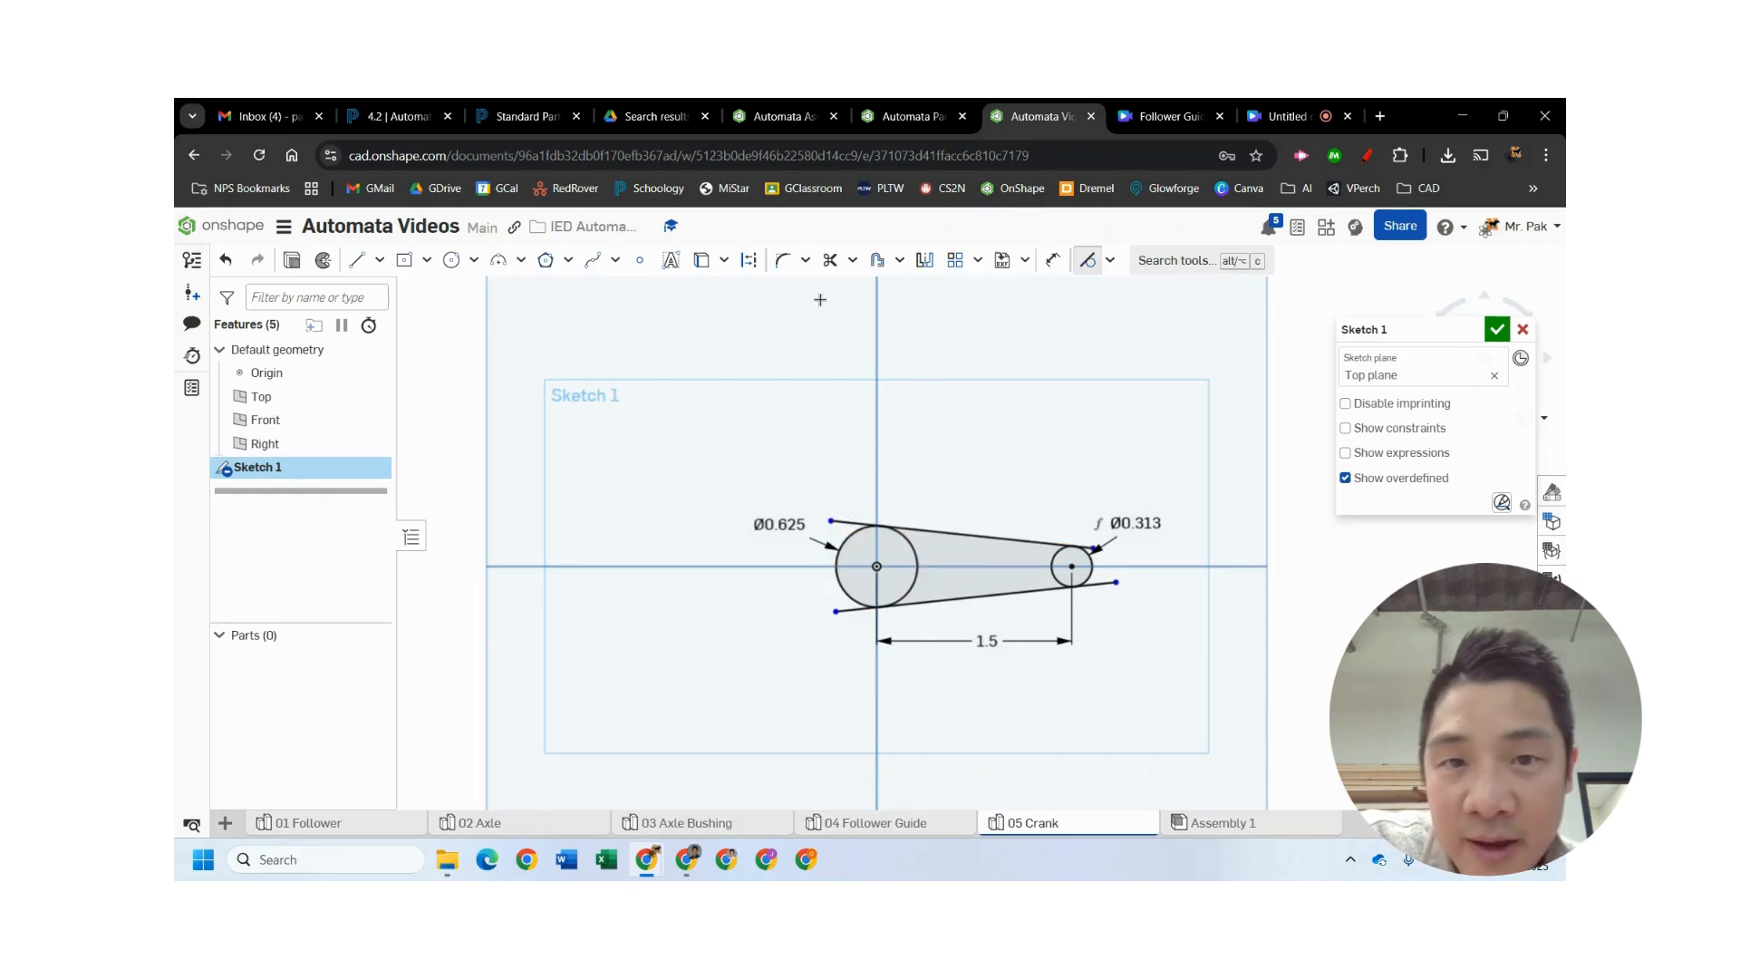
- Trim the overhanging ends of both tangent lines beyond their contact points with the two circles
{"action": "left_click", "coordinate": [831, 261]}
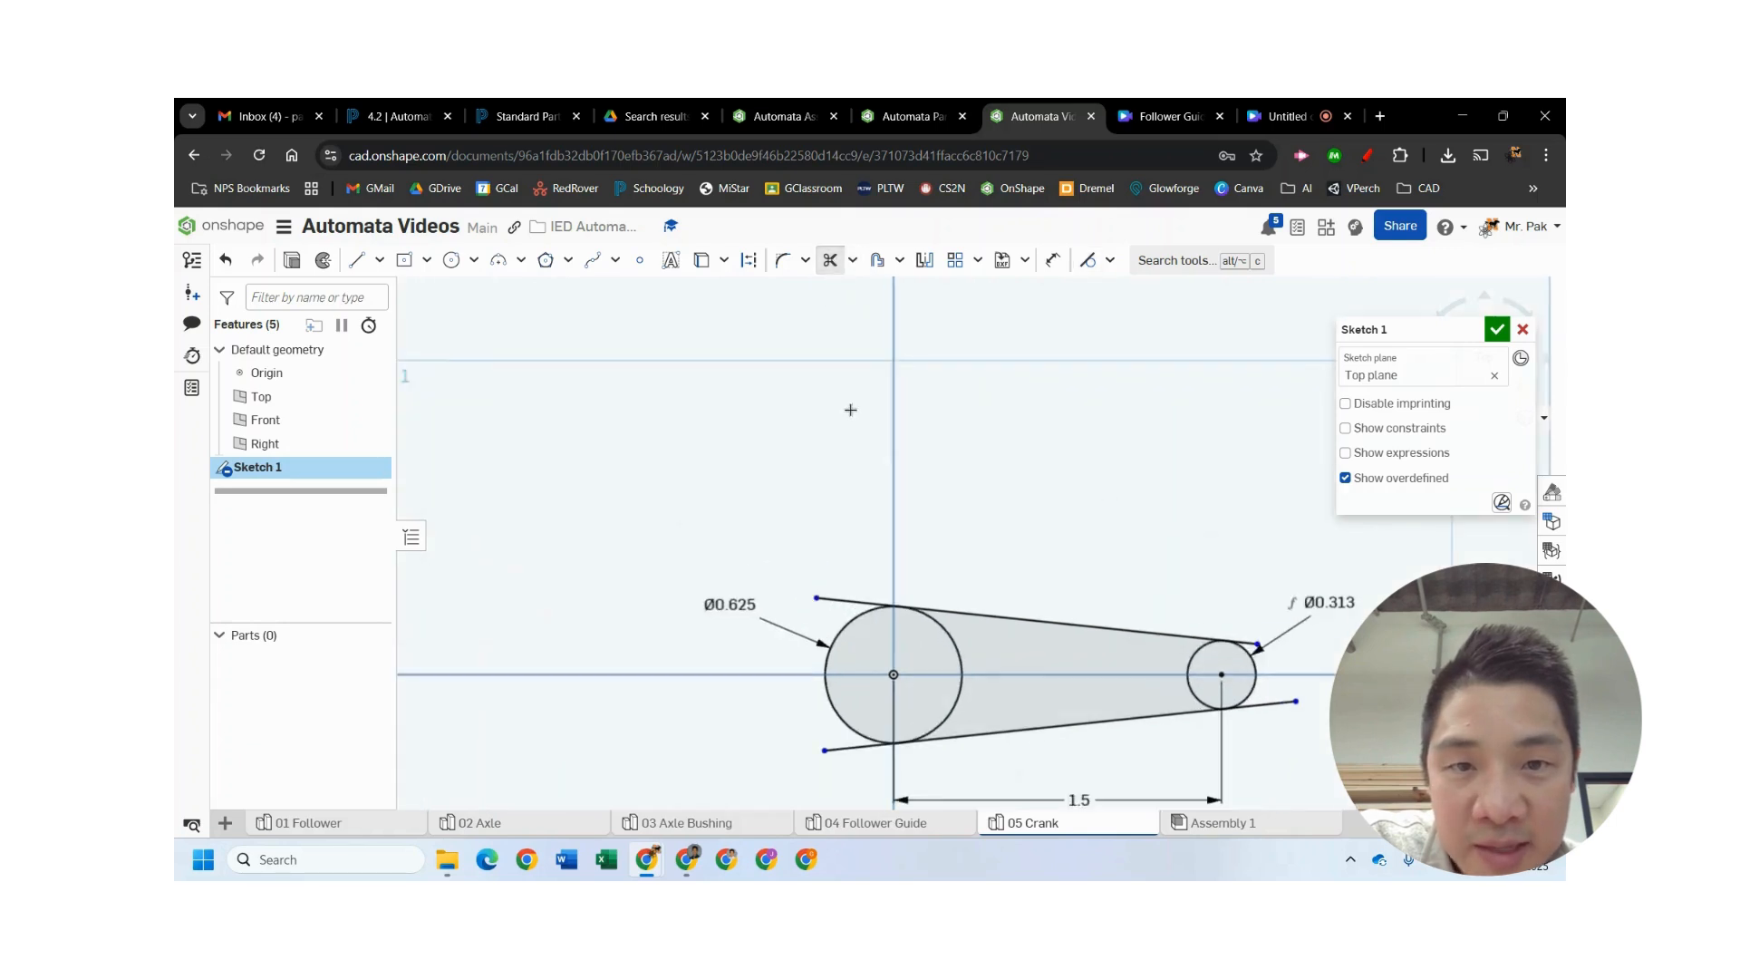
{"action": "scroll", "coordinate": [851, 406], "scroll_direction": "up", "scroll_amount": 4}
{"action": "middle_click_drag", "start_coordinate": [1042, 574], "coordinate": [966, 444]}
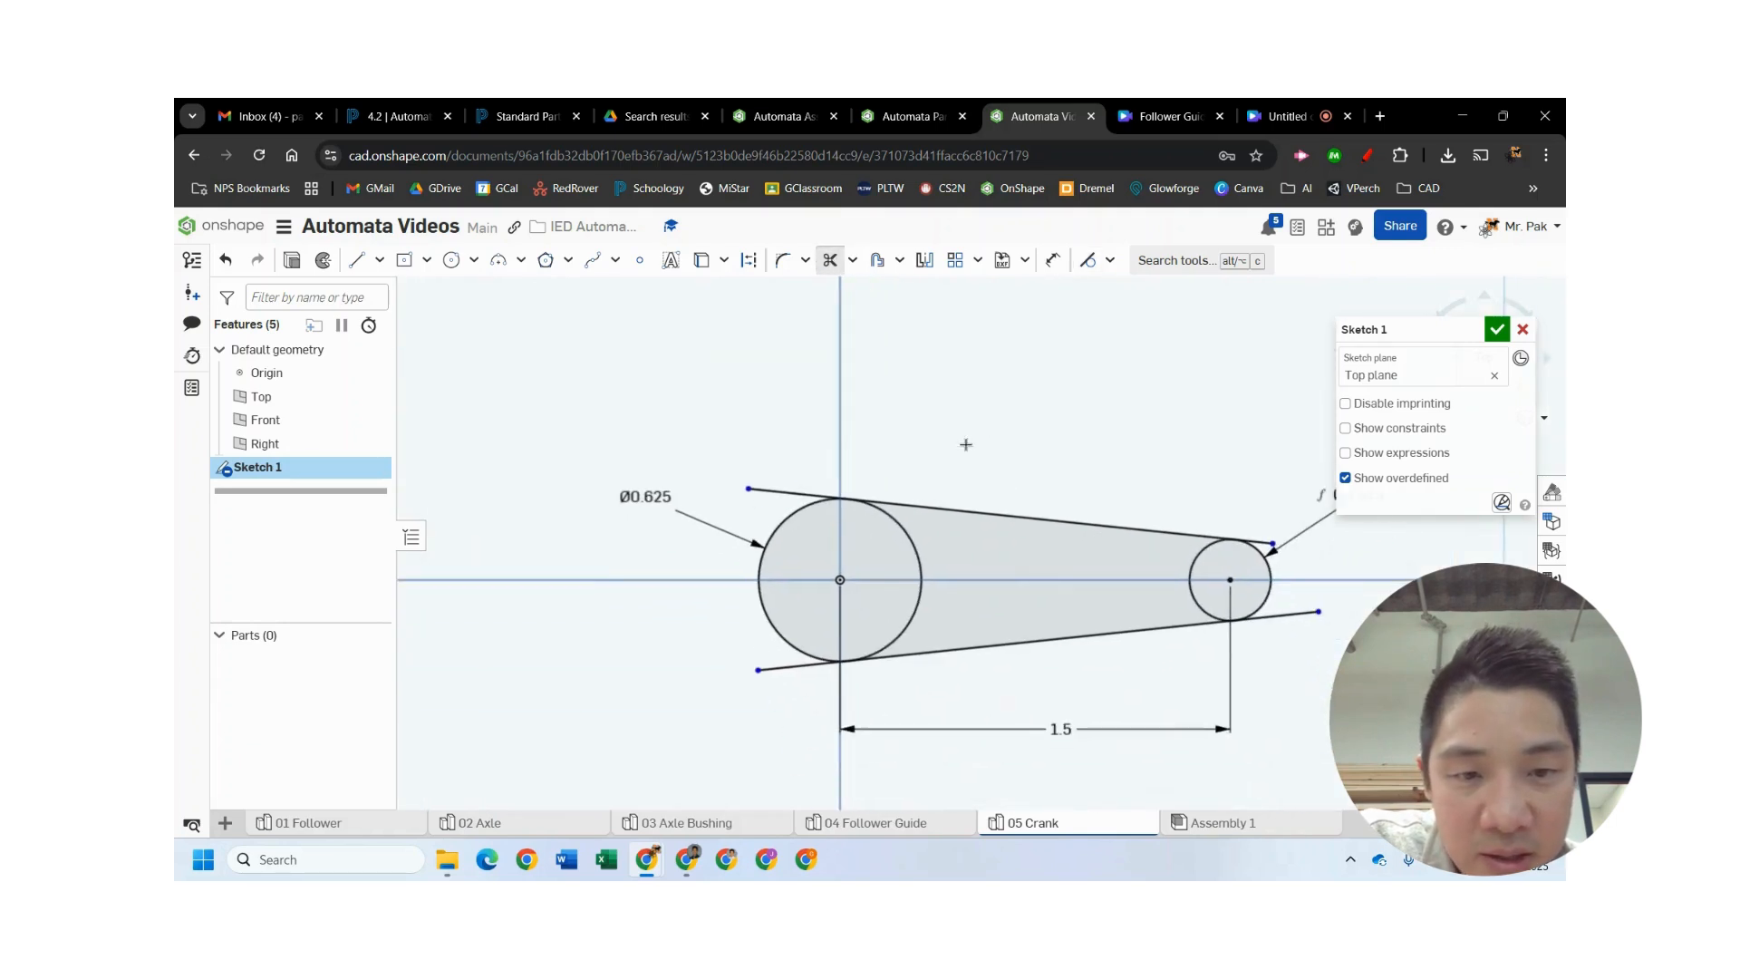
{"action": "left_click", "coordinate": [787, 493]}
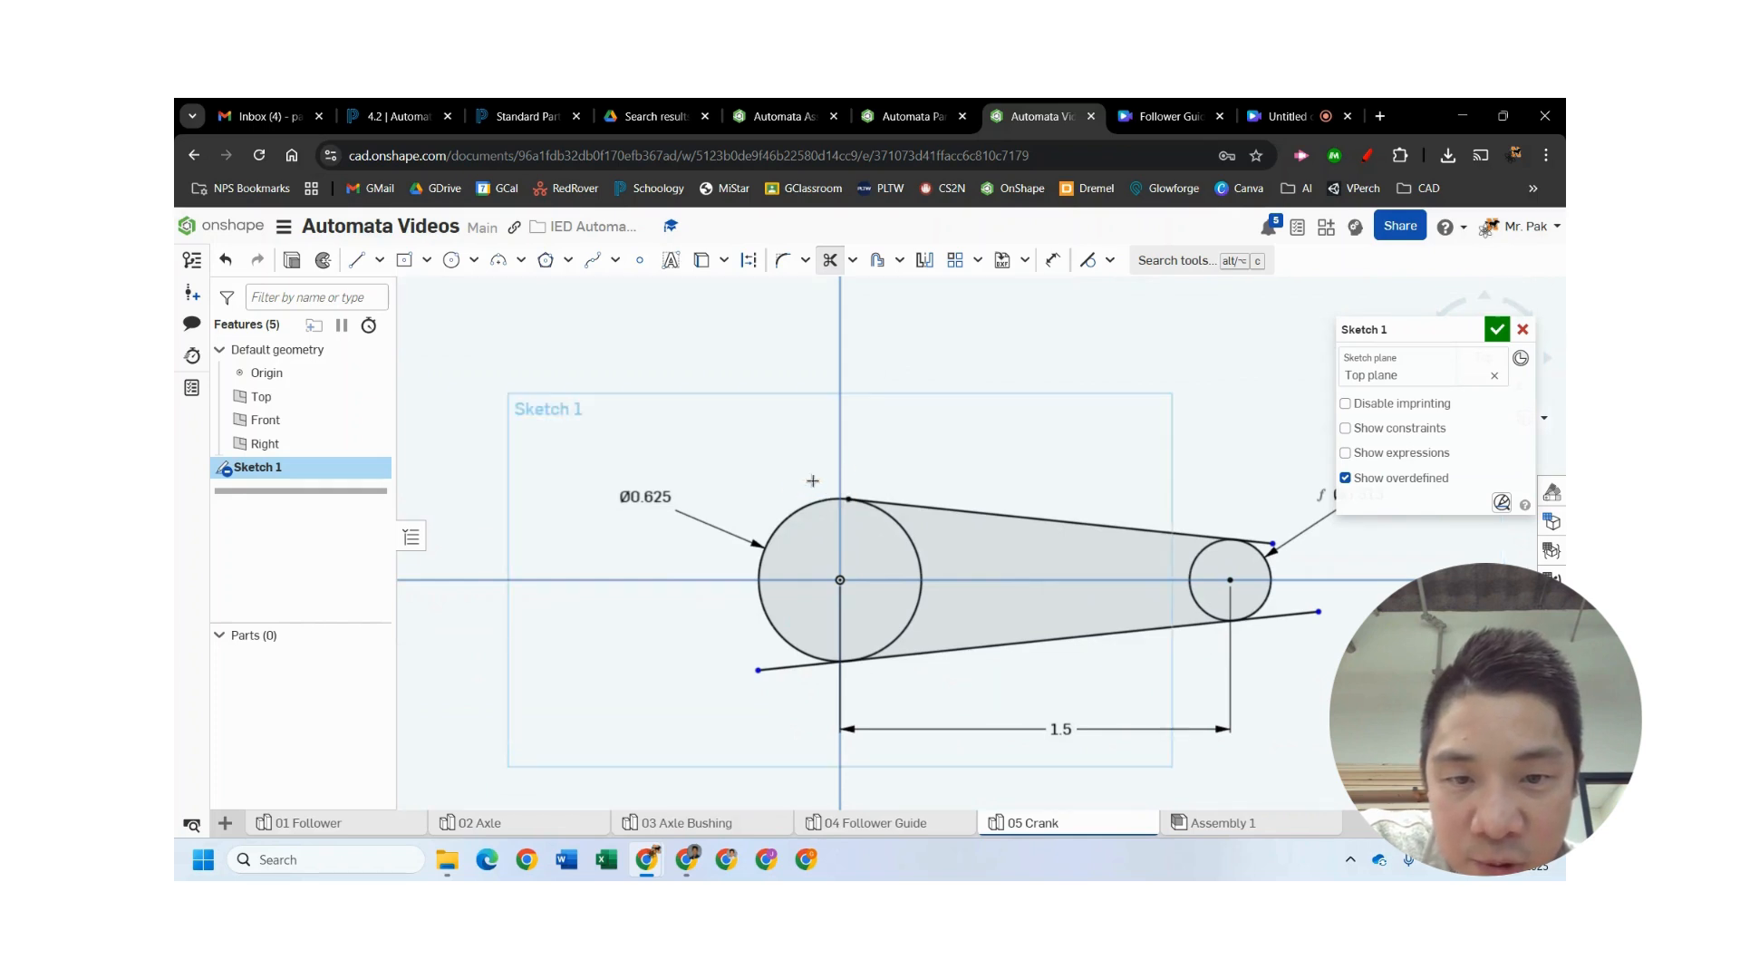
{"action": "middle_click_drag", "start_coordinate": [1112, 473], "coordinate": [992, 454]}
{"action": "scroll", "coordinate": [1176, 521], "scroll_direction": "up", "scroll_amount": 4}
{"action": "left_click", "coordinate": [1118, 533]}
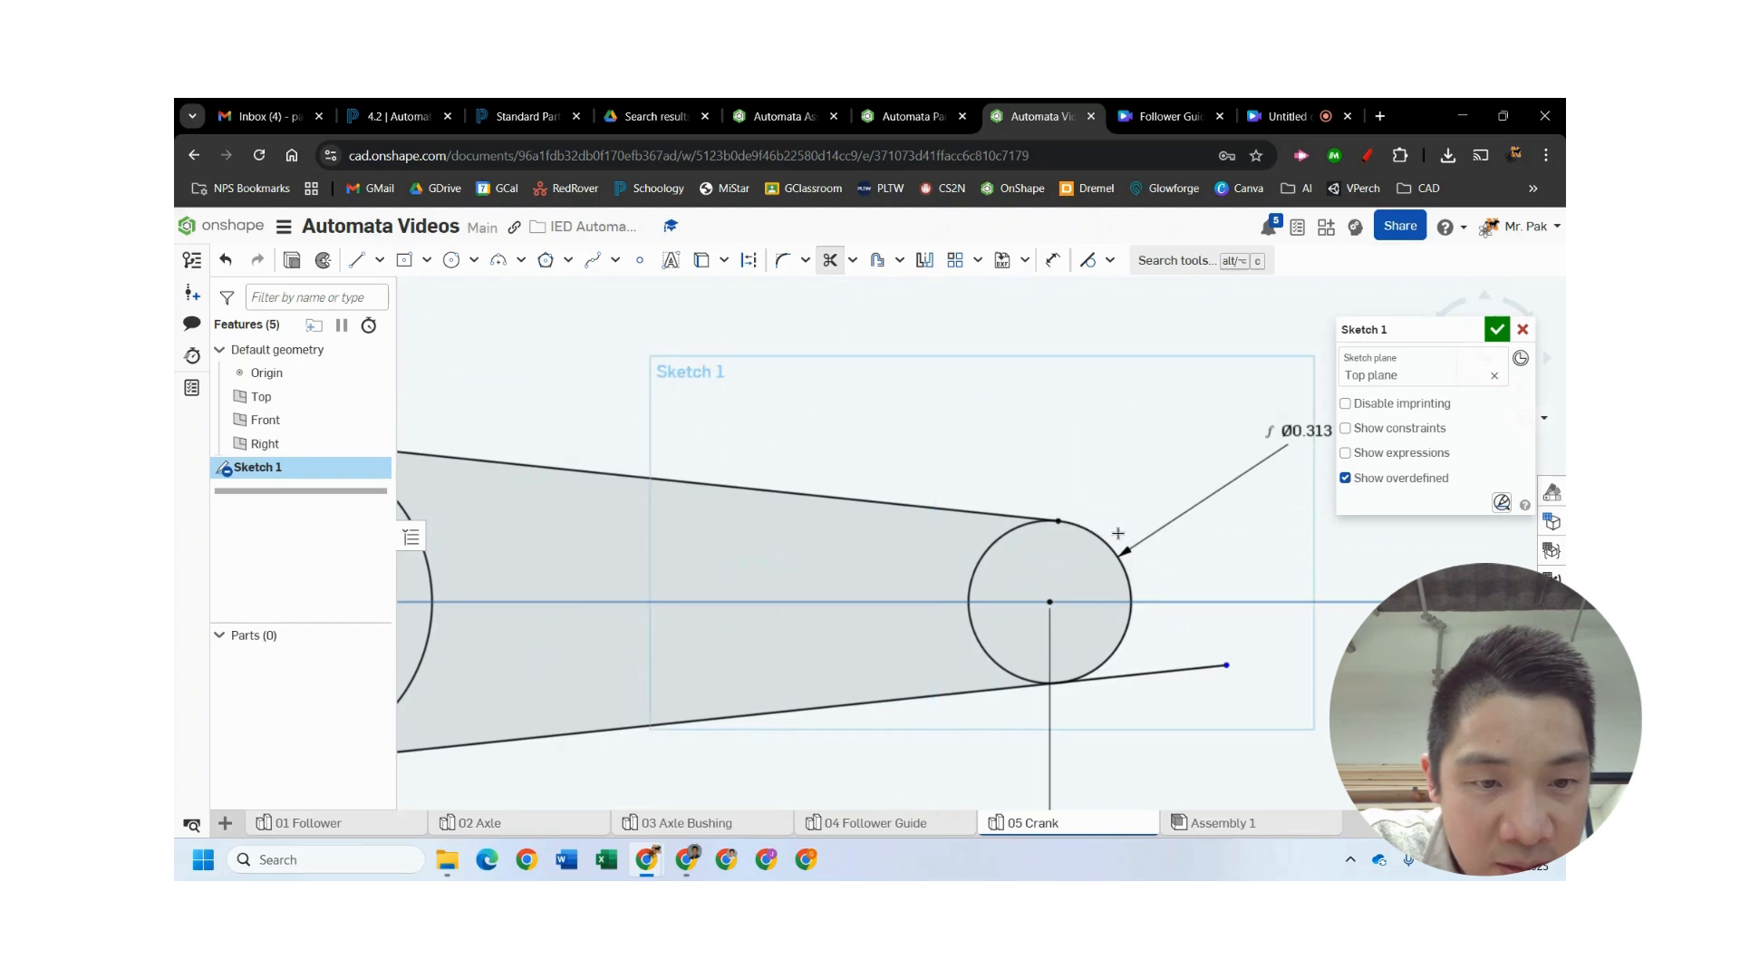
{"action": "left_click", "coordinate": [1154, 674]}
{"action": "scroll", "coordinate": [846, 625], "scroll_direction": "down", "scroll_amount": 4}
{"action": "middle_click_drag", "start_coordinate": [743, 699], "coordinate": [1002, 637]}
{"action": "left_click", "coordinate": [770, 638]}
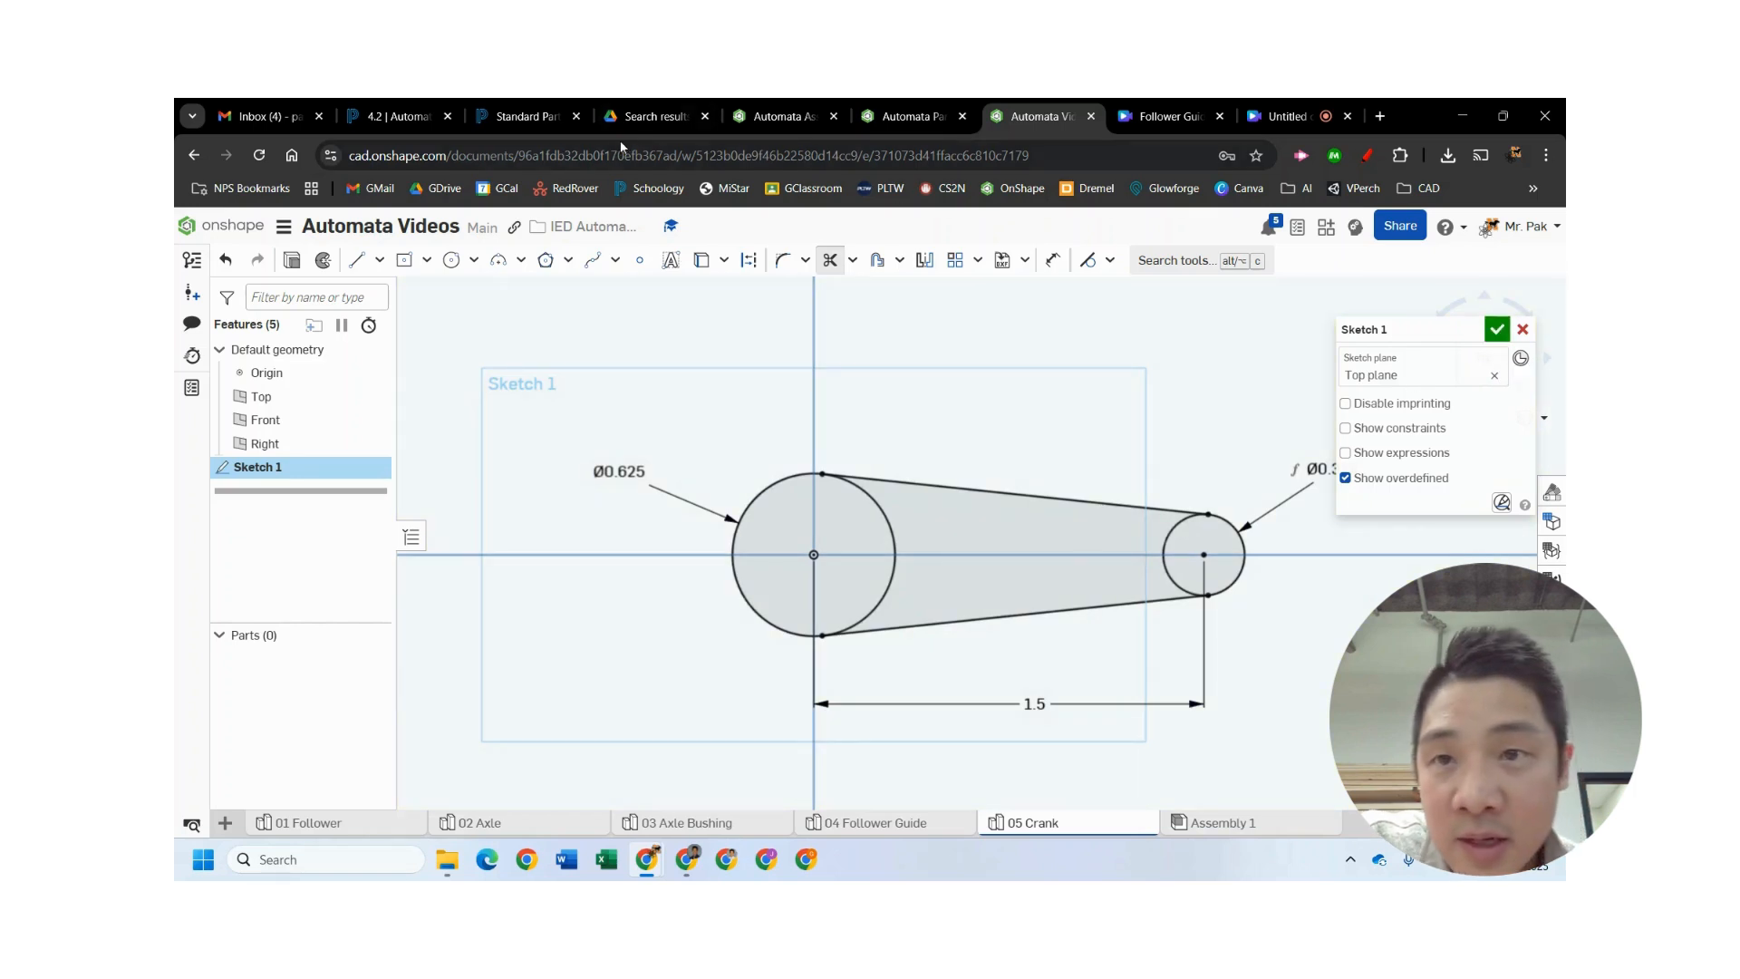
- Check the crank's square hole on the part drawing and sketch a center point rectangle about 0.187 by 0.175 in at the origin
{"action": "left_click", "coordinate": [525, 116]}
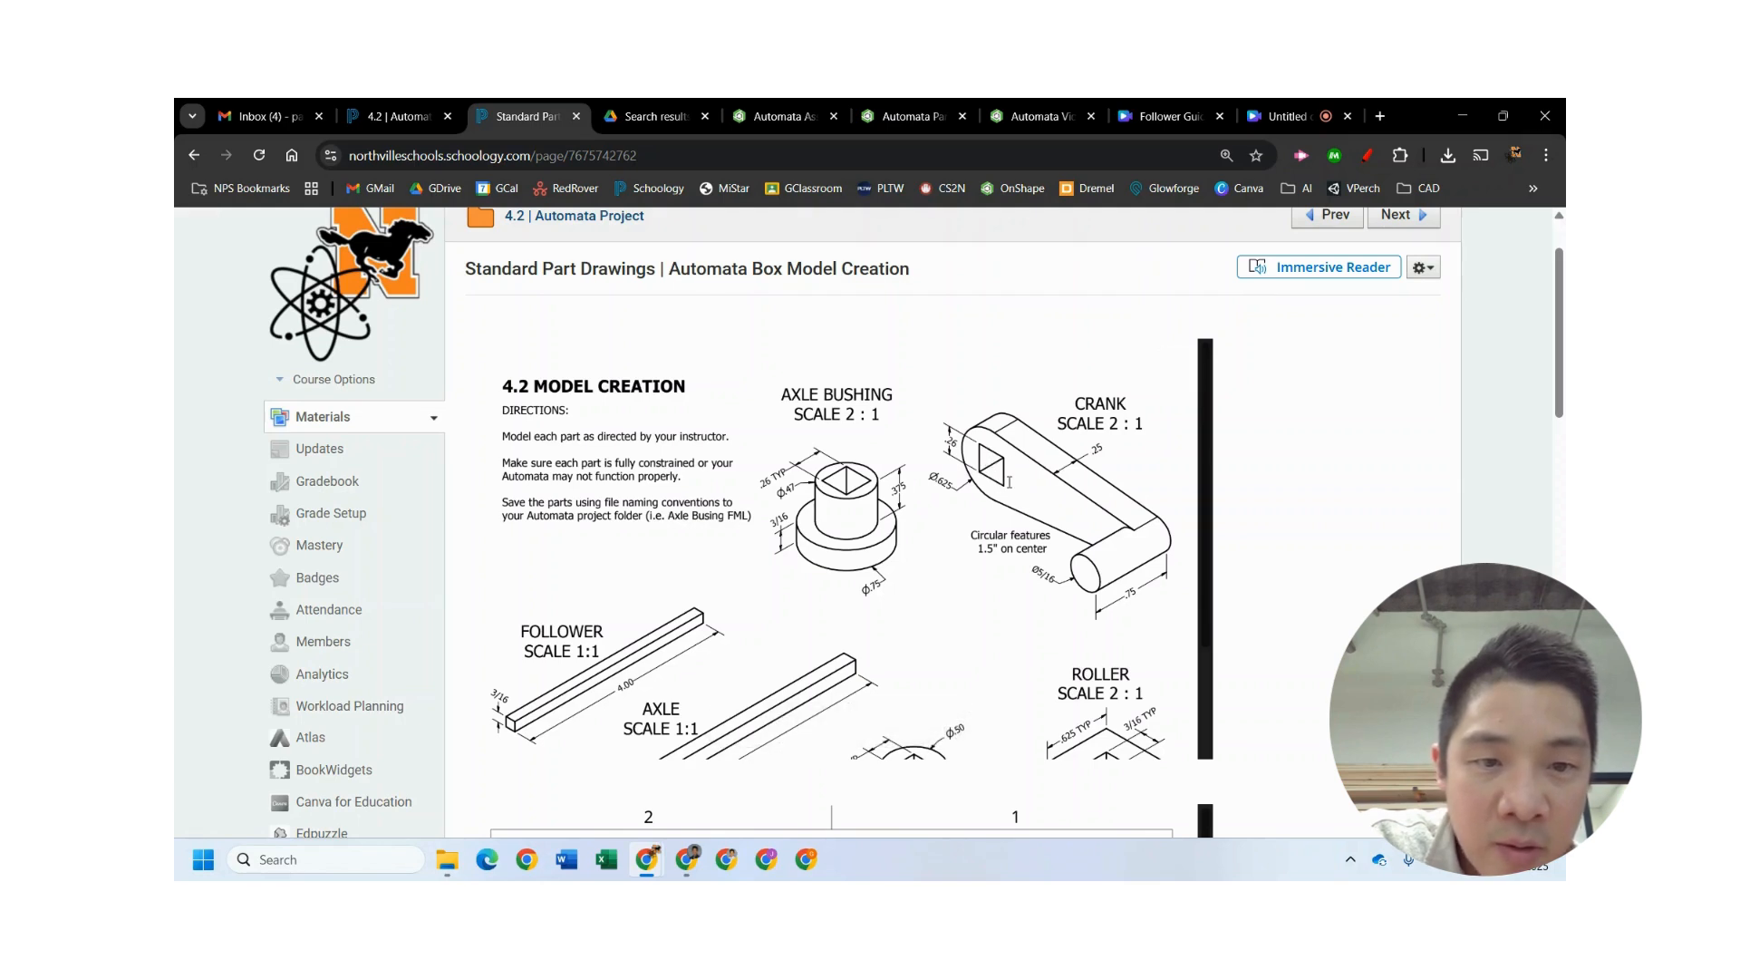
{"action": "left_click", "coordinate": [1040, 116]}
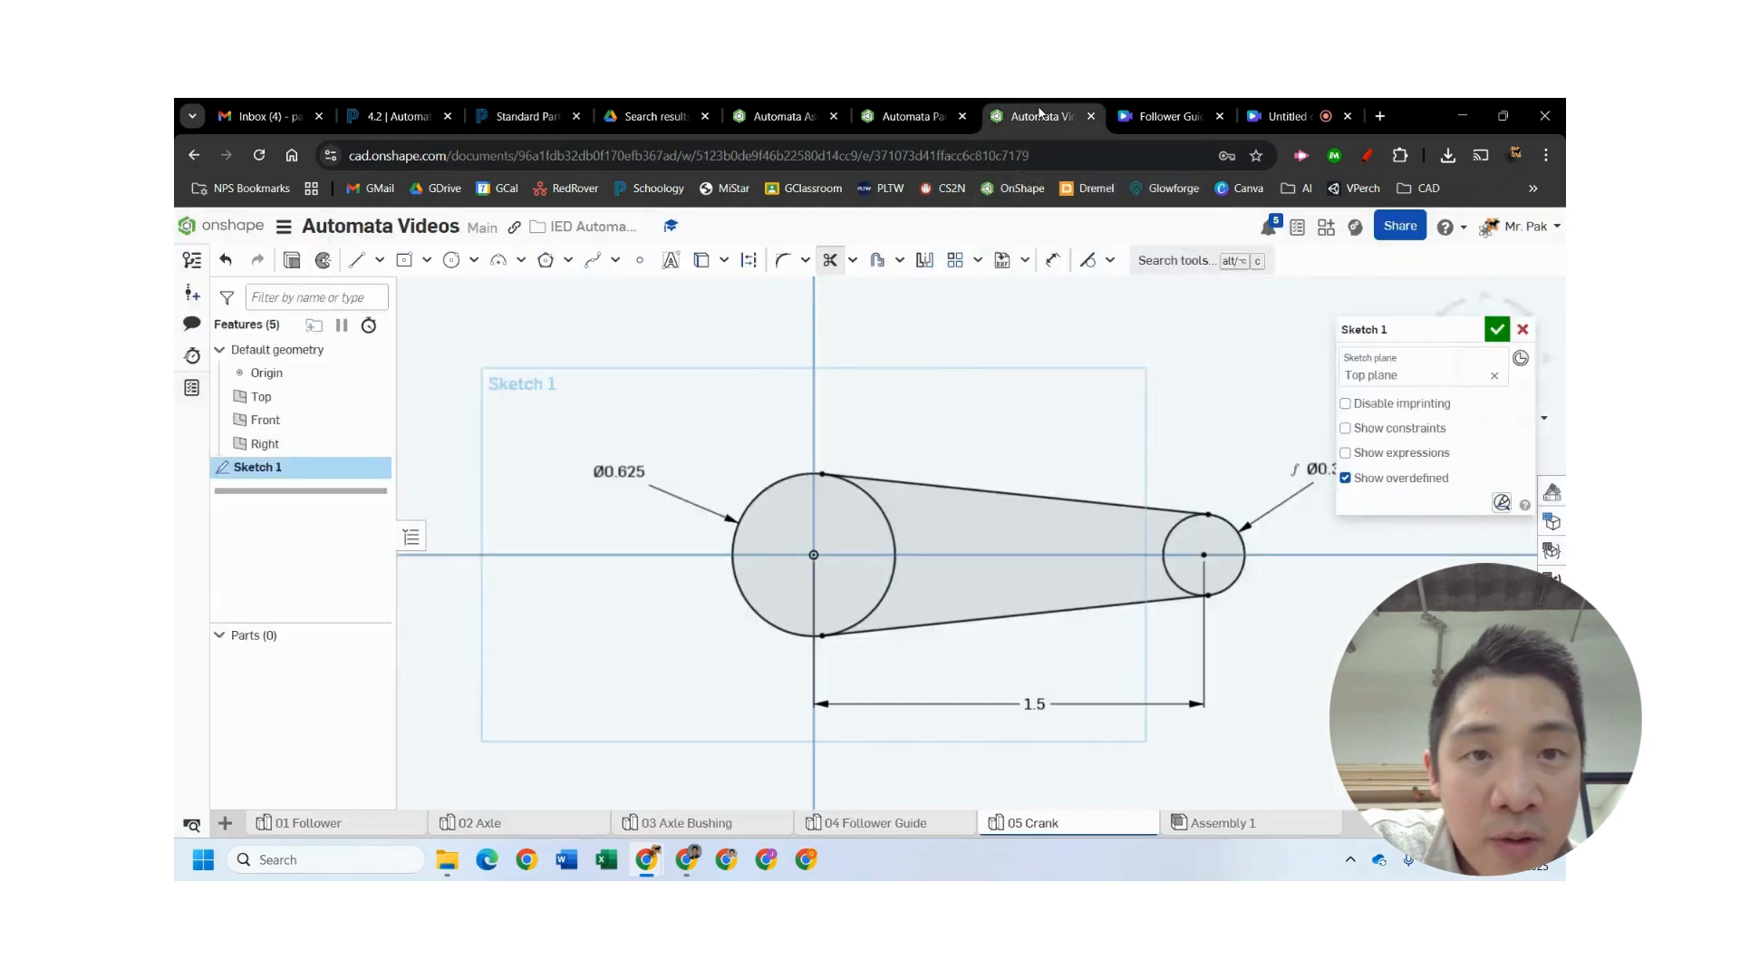
{"action": "left_click", "coordinate": [426, 263]}
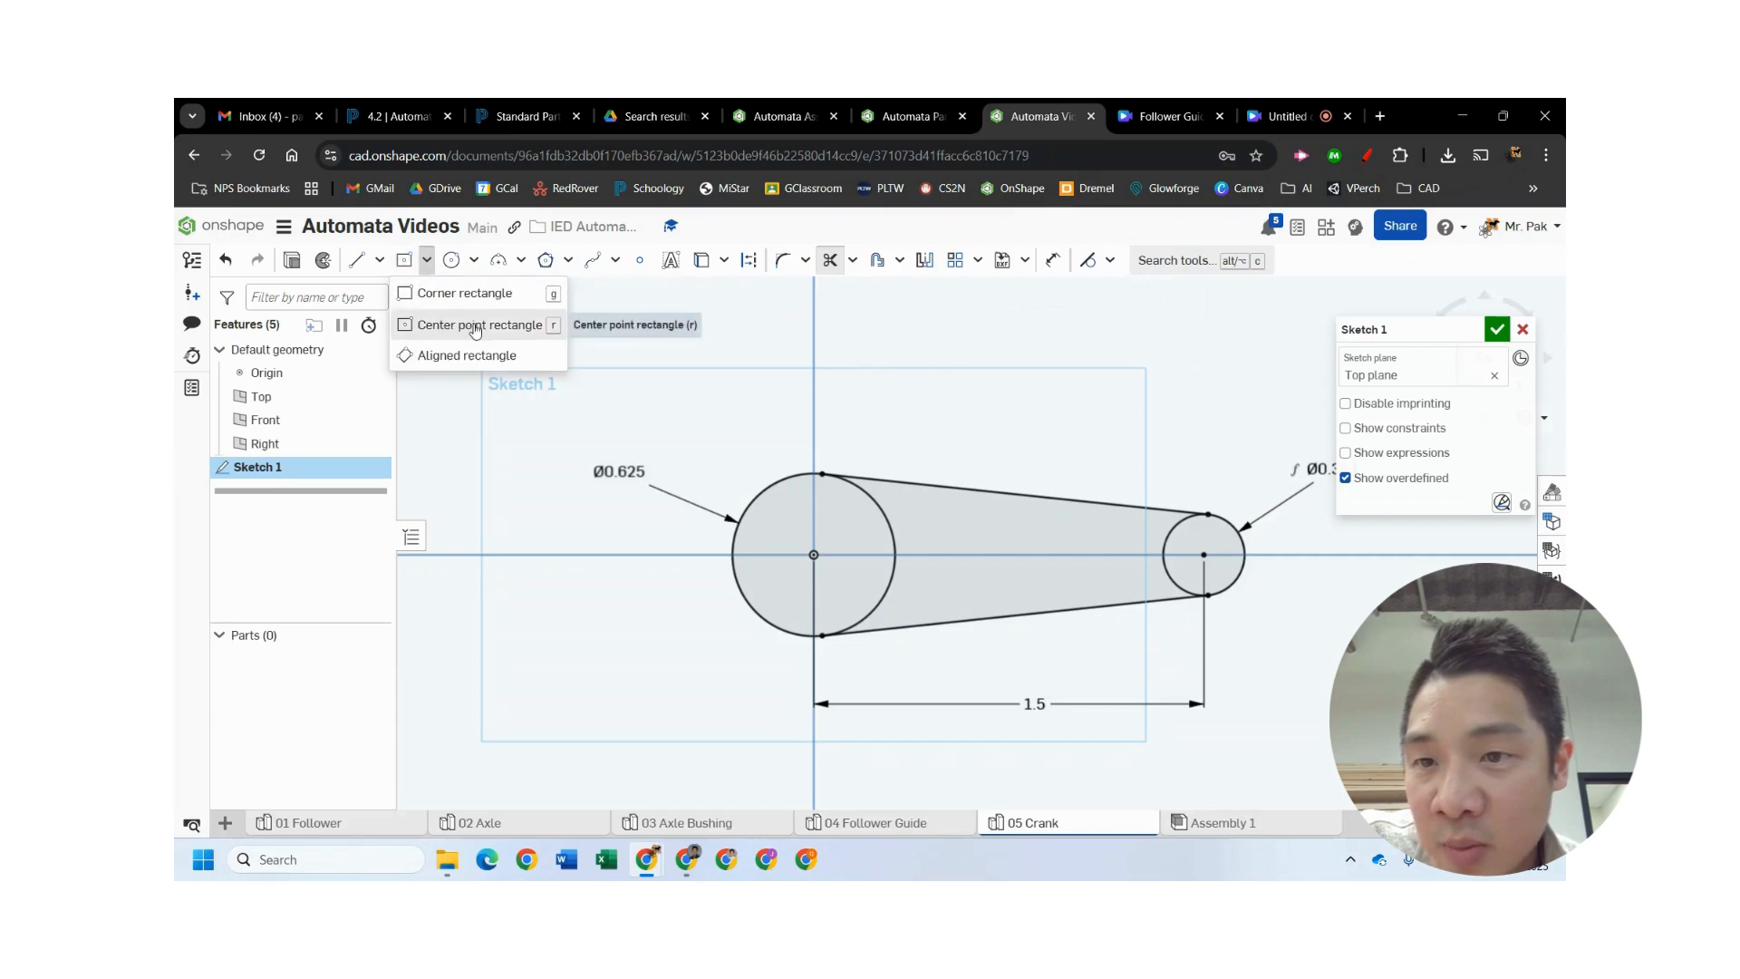
{"action": "left_click", "coordinate": [474, 328]}
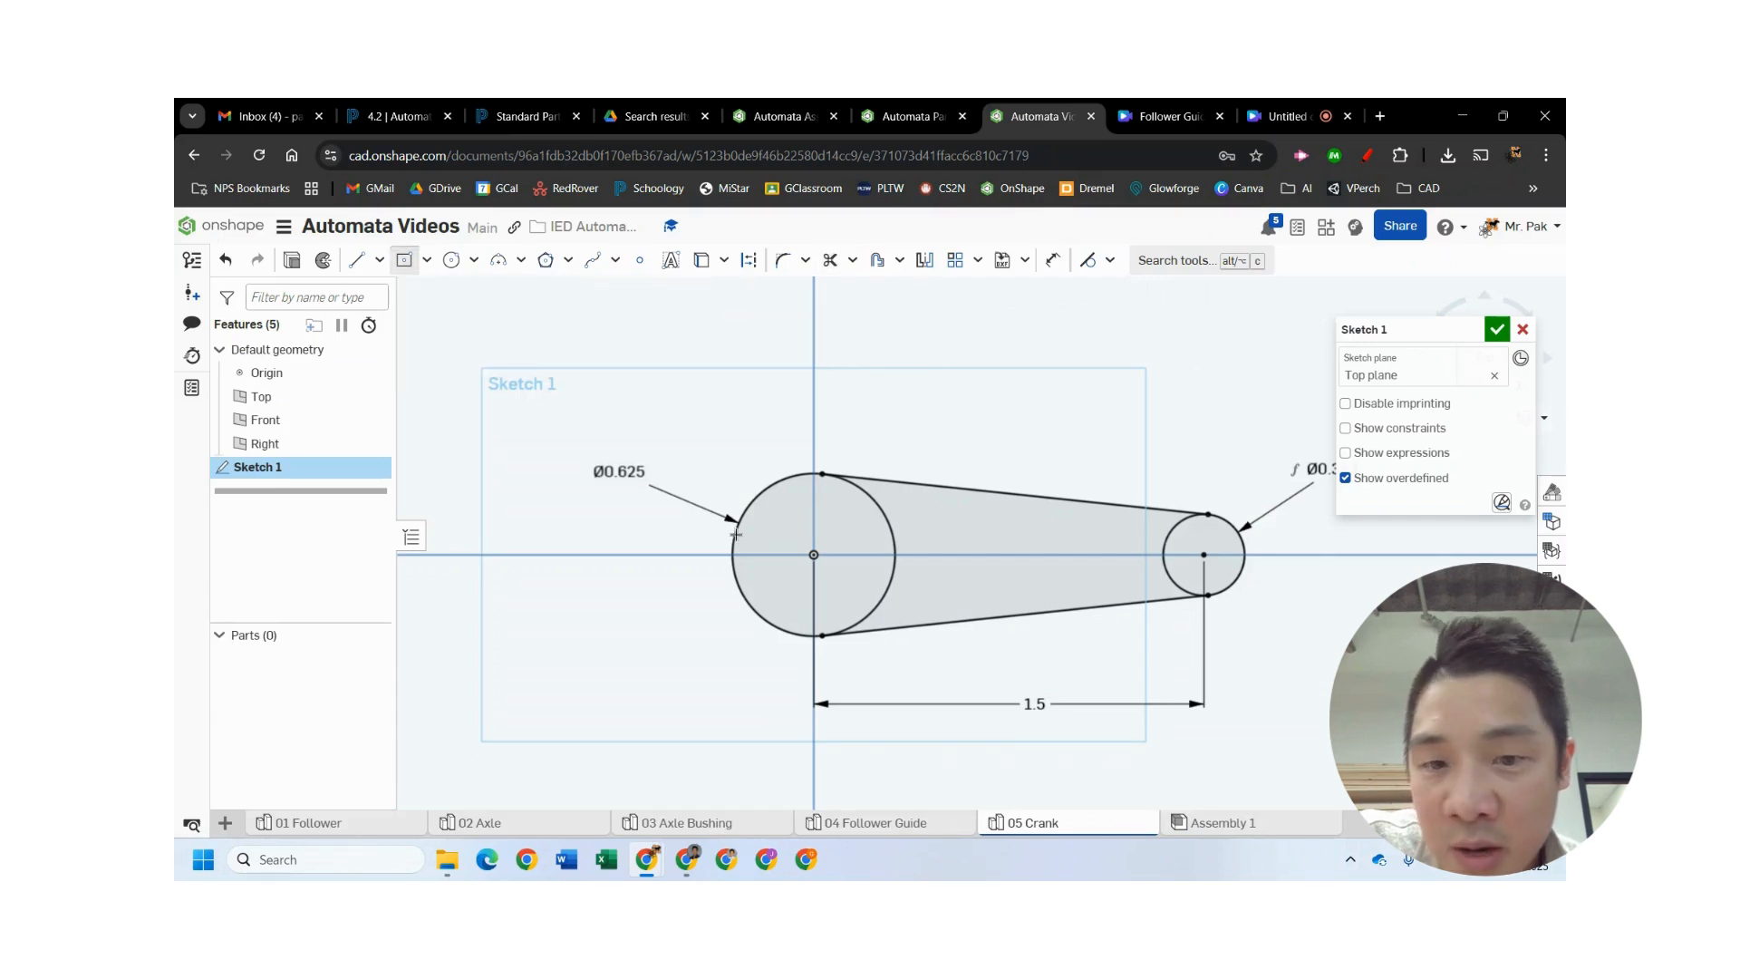
{"action": "left_click", "coordinate": [814, 555]}
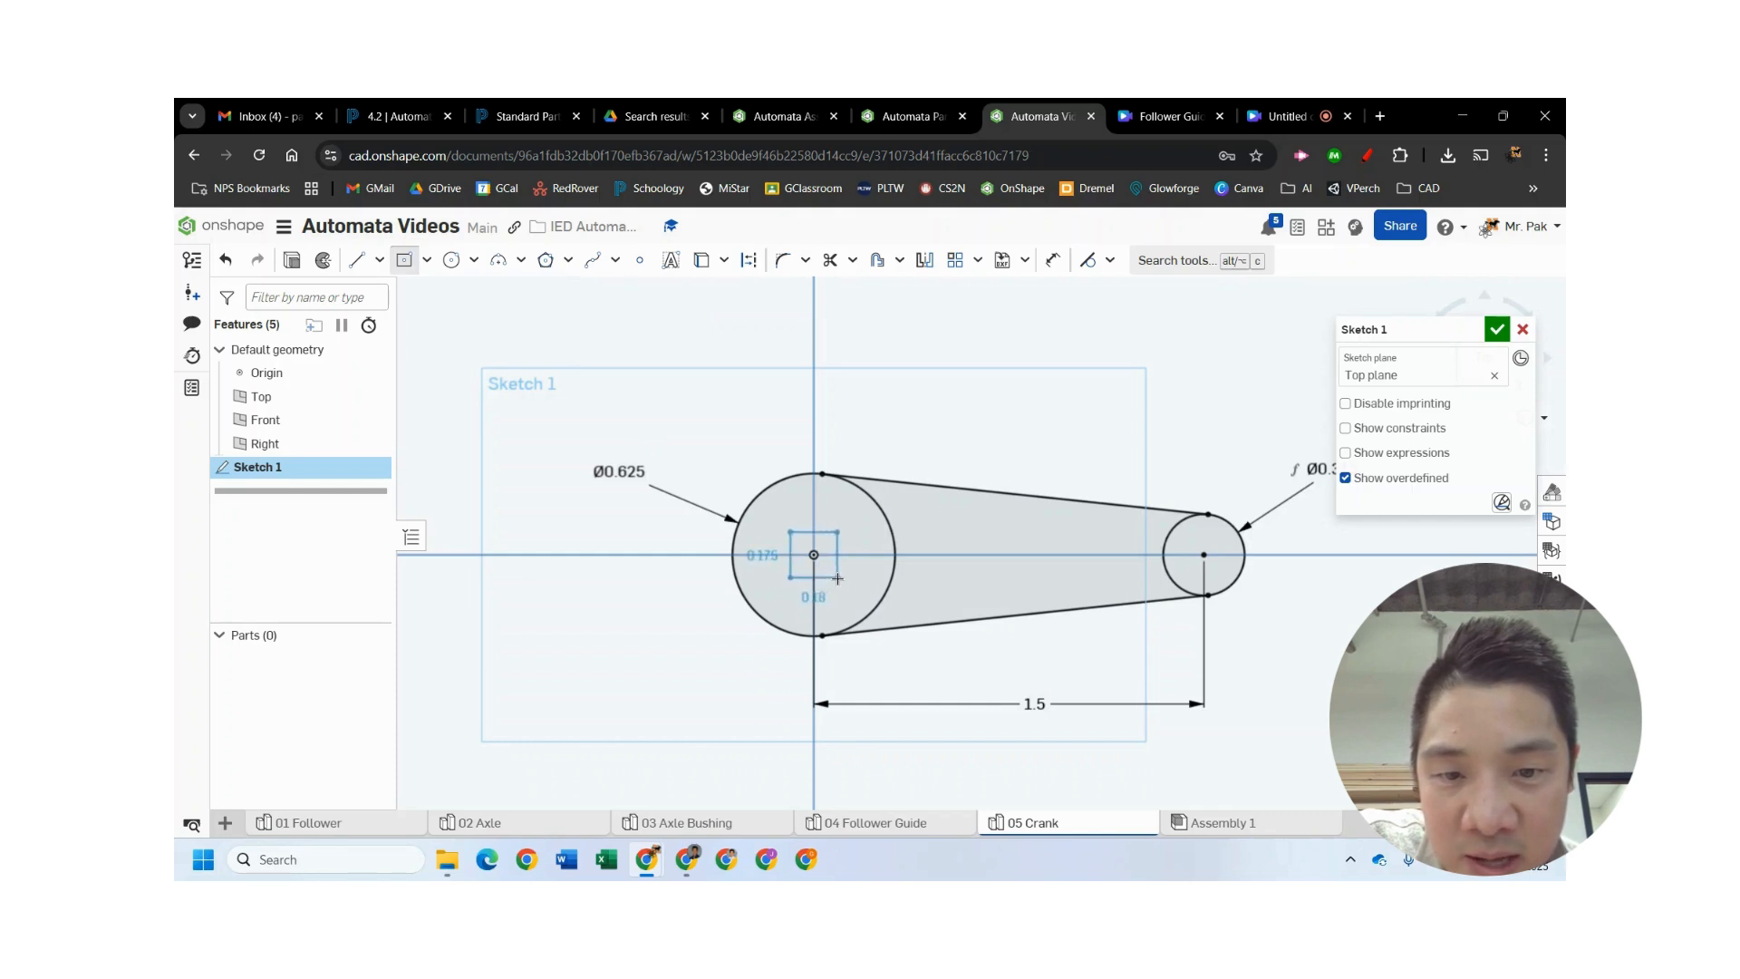
{"action": "left_click", "coordinate": [837, 578]}
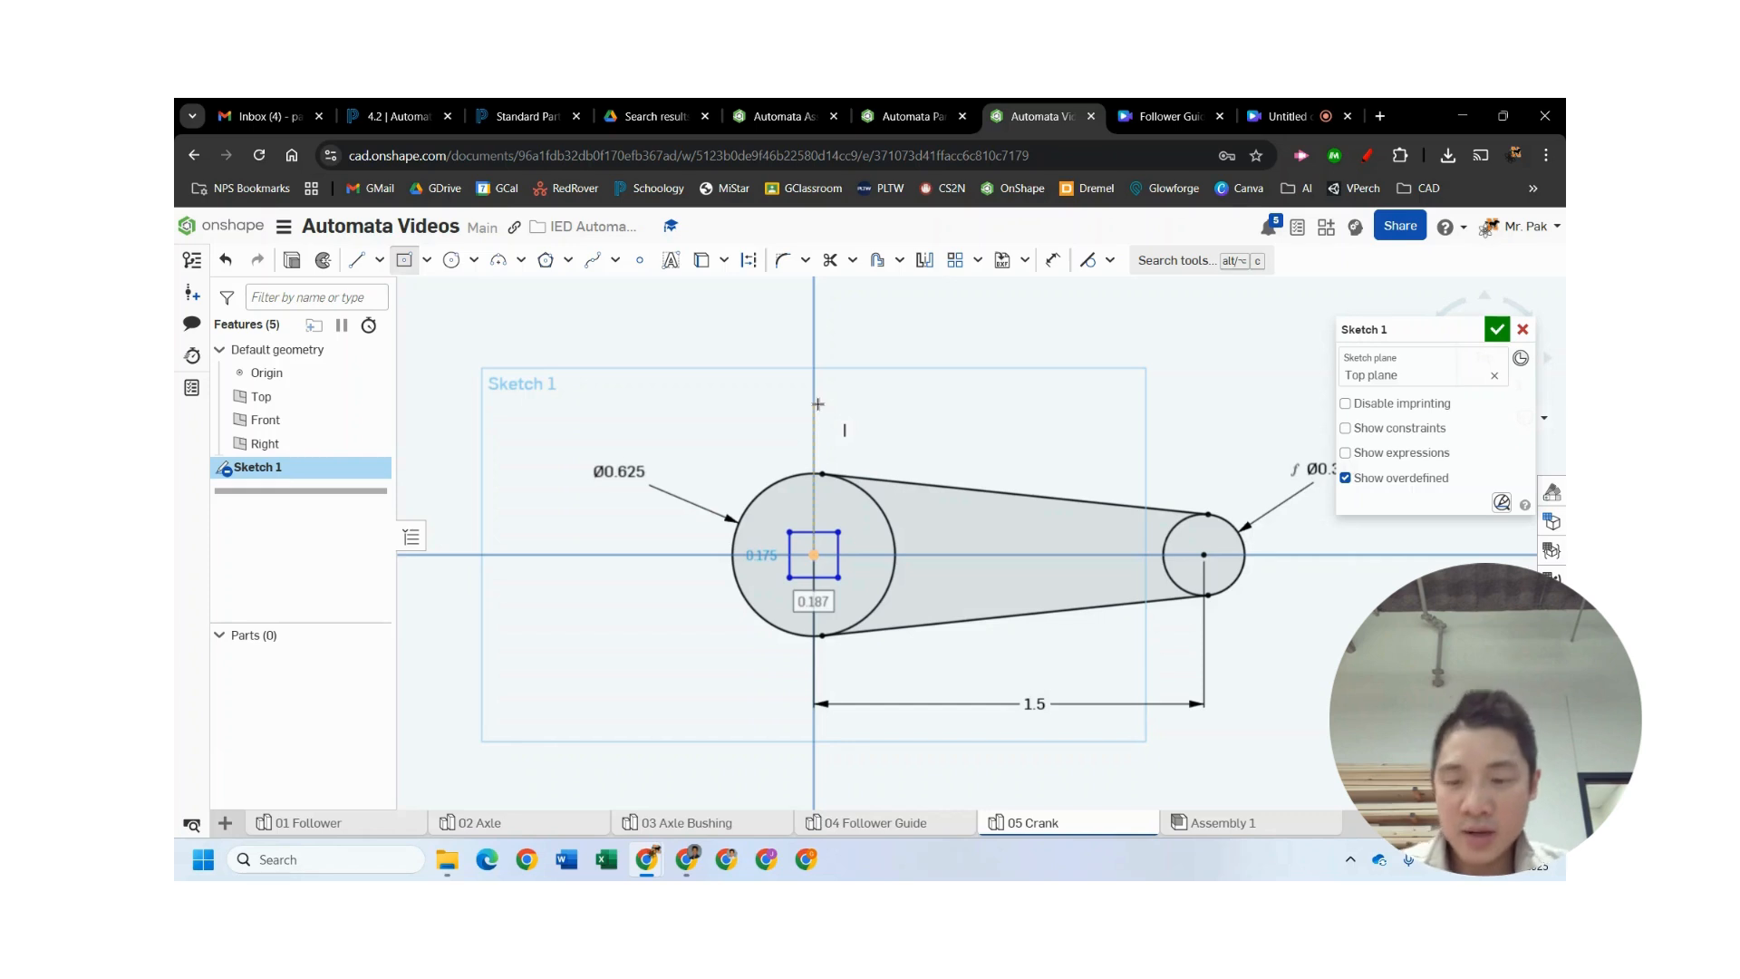
- Dimension the rectangle's width and height to 0.255 in each and finish the sketch
{"action": "key", "text": "d"}
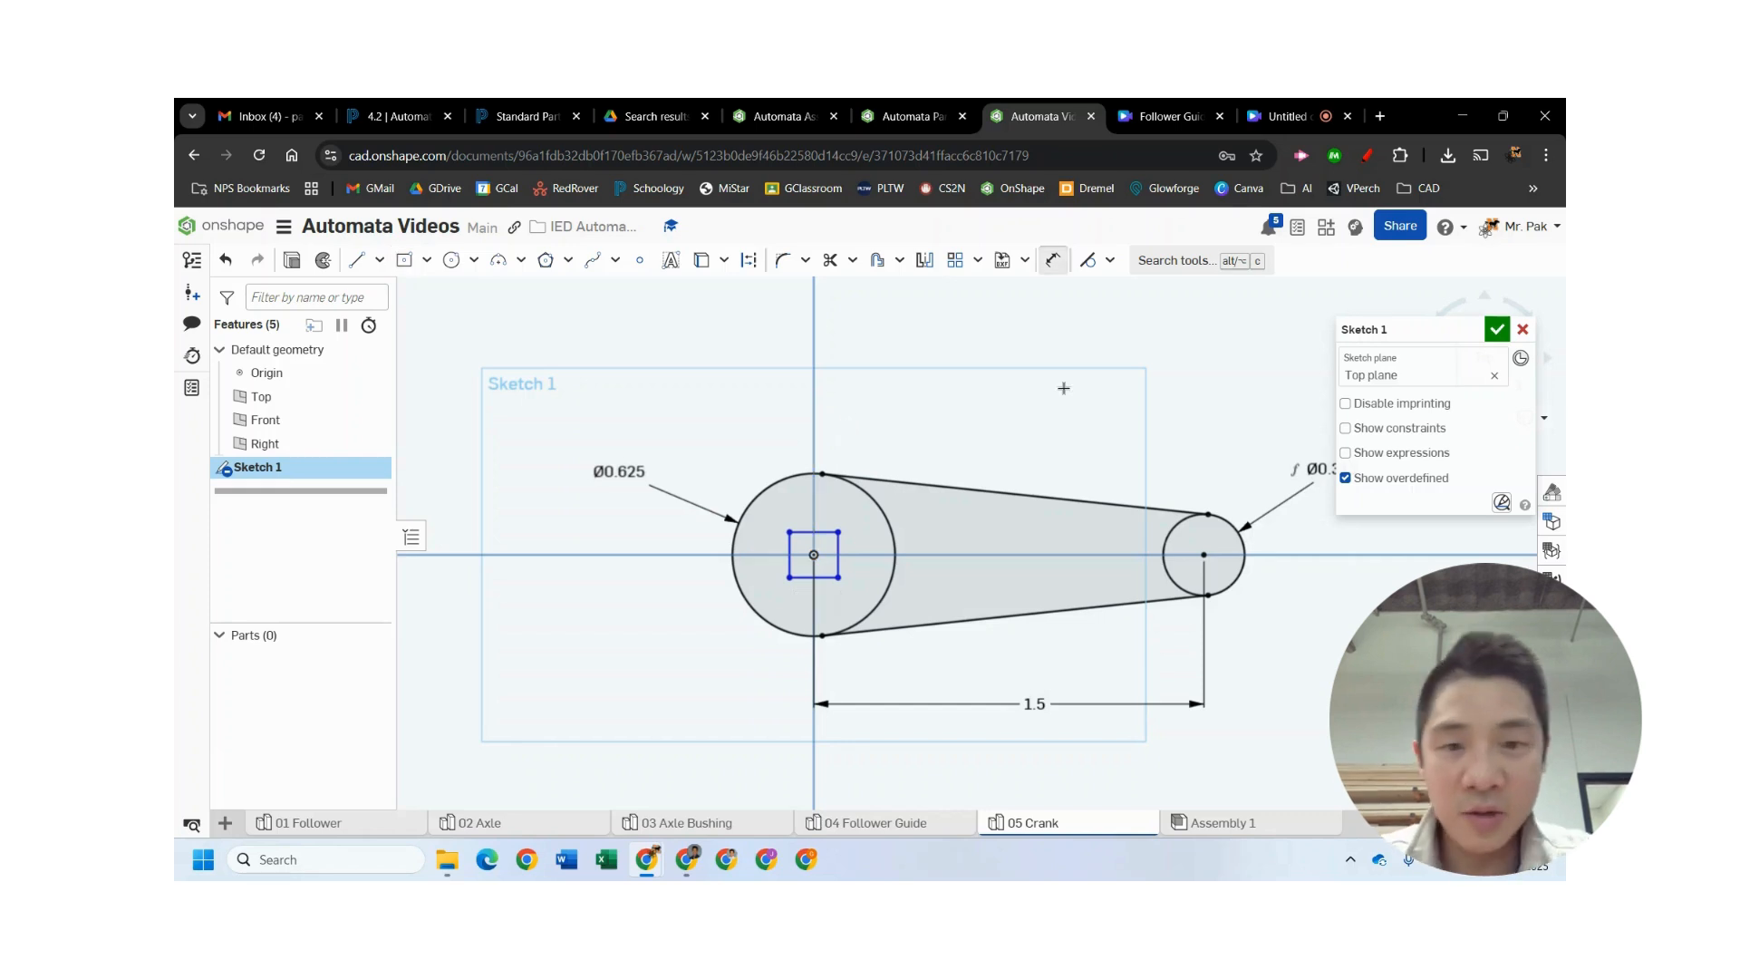
{"action": "left_click", "coordinate": [815, 530]}
{"action": "left_click", "coordinate": [779, 442]}
{"action": "type", "text": ".2"}
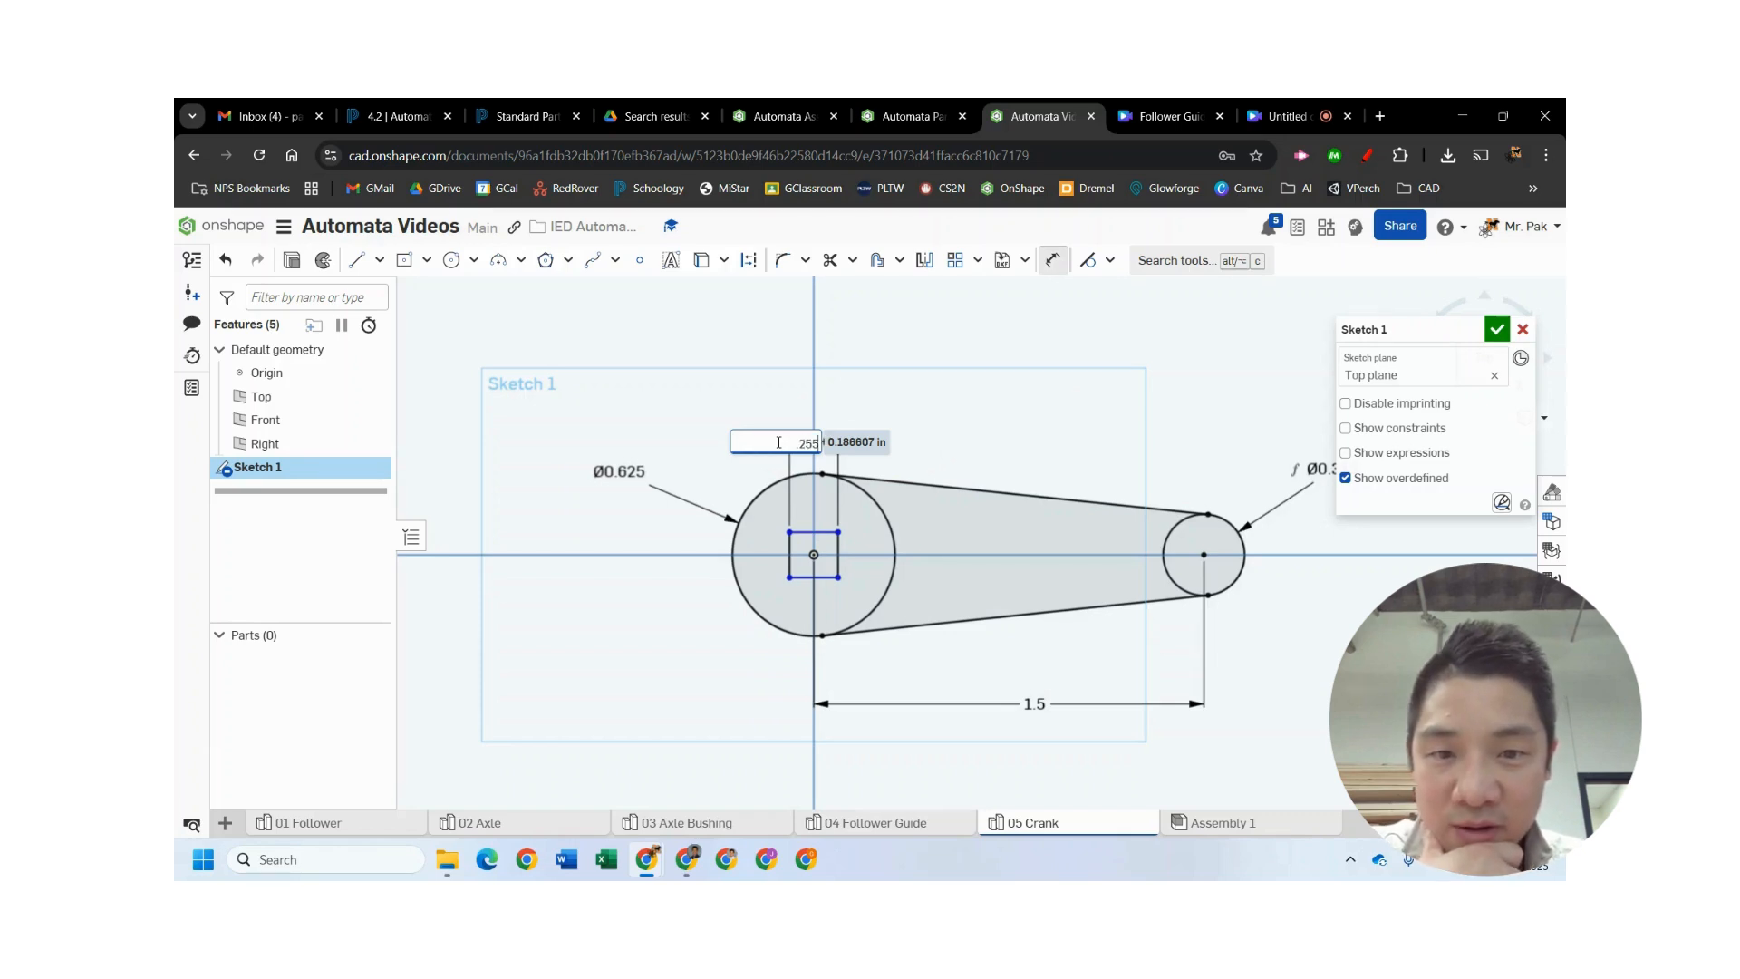
{"action": "type", "text": "5"}
{"action": "key", "text": "Return"}
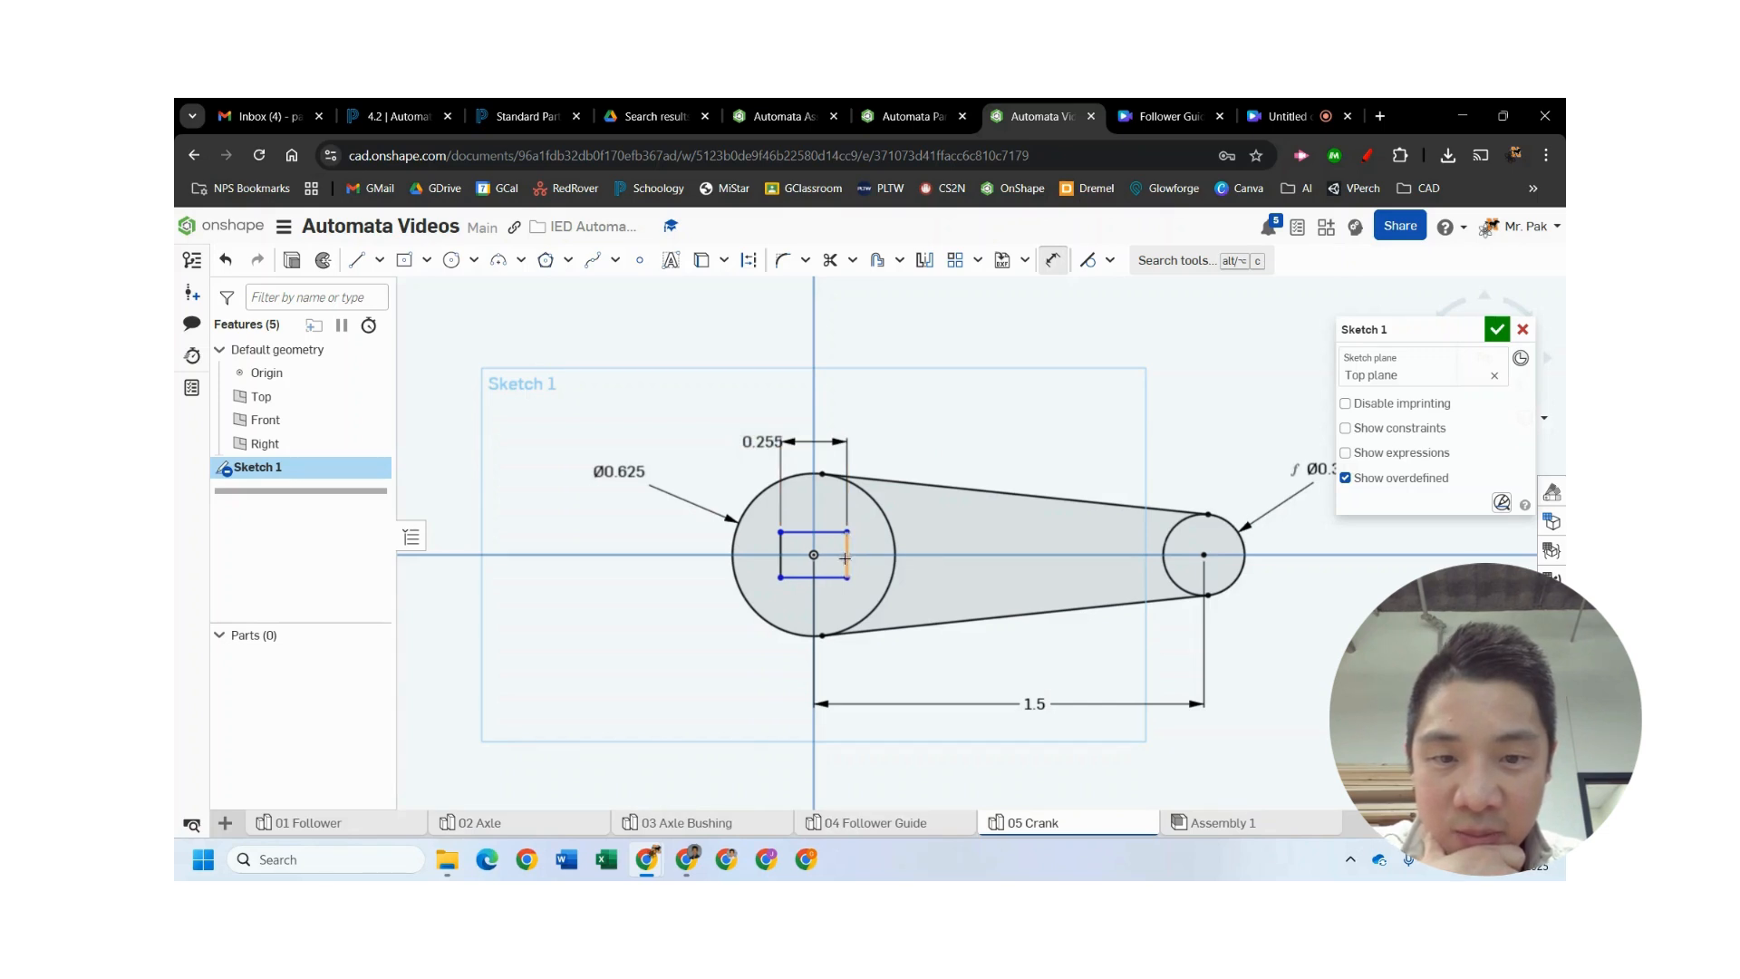
{"action": "left_click", "coordinate": [844, 559]}
{"action": "left_click", "coordinate": [897, 656]}
{"action": "type", "text": ".255"}
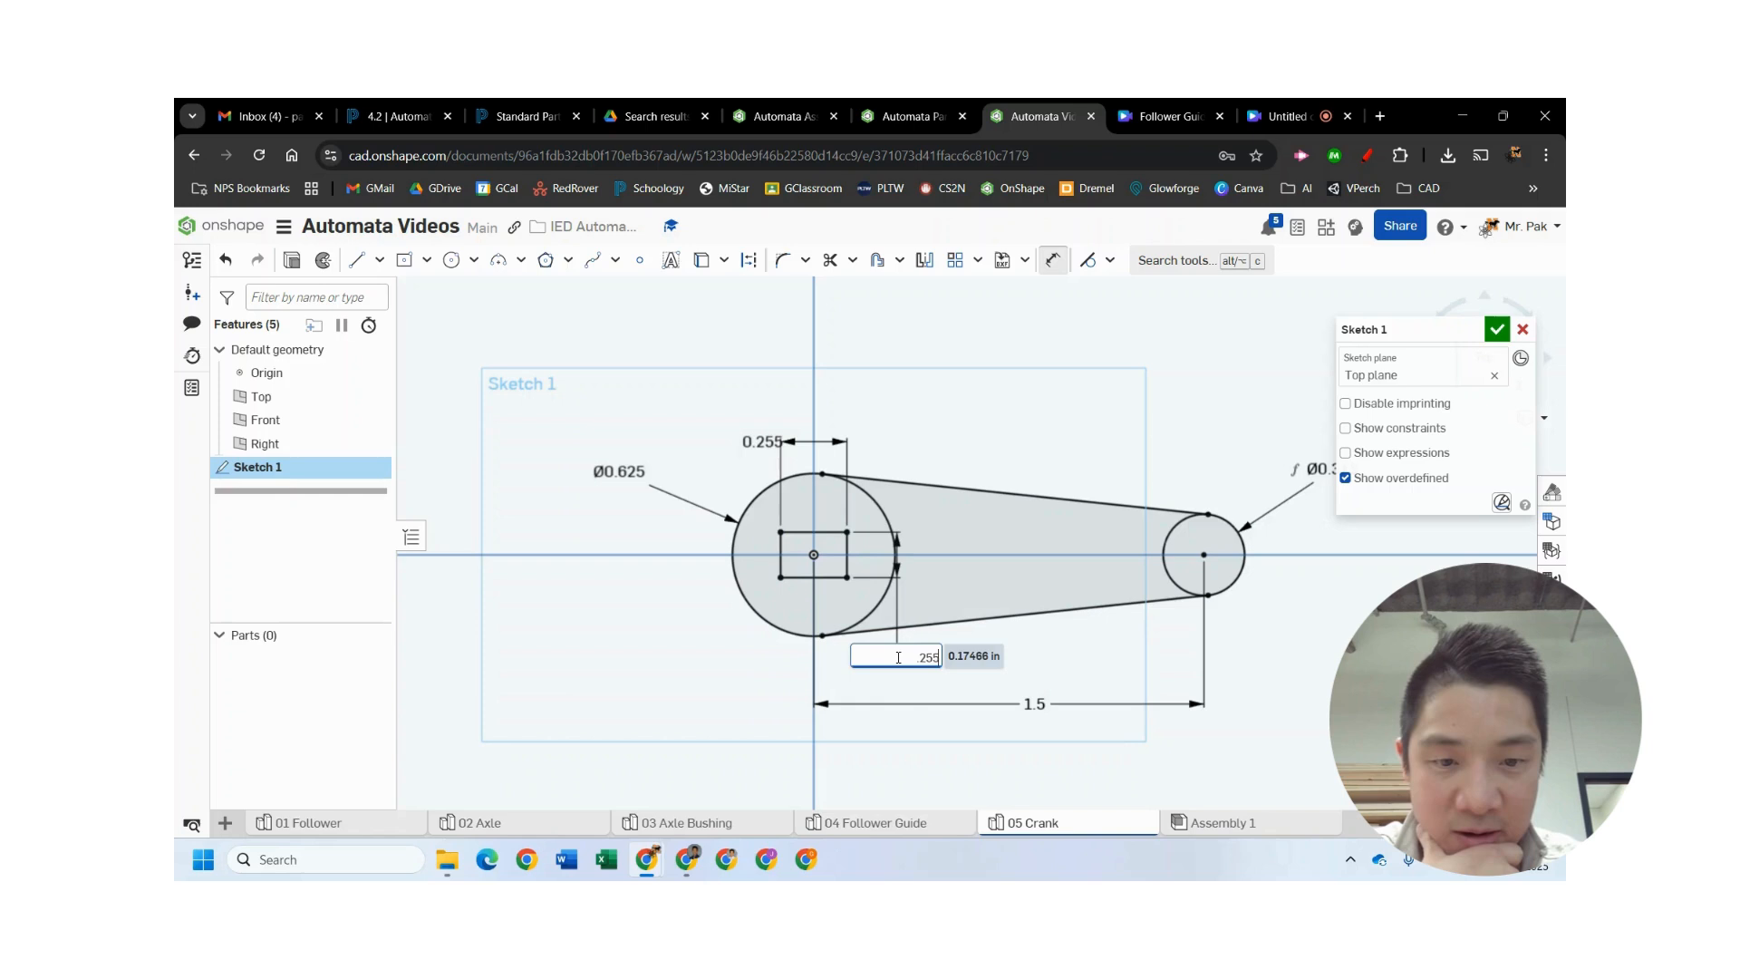
{"action": "key", "text": "Return"}
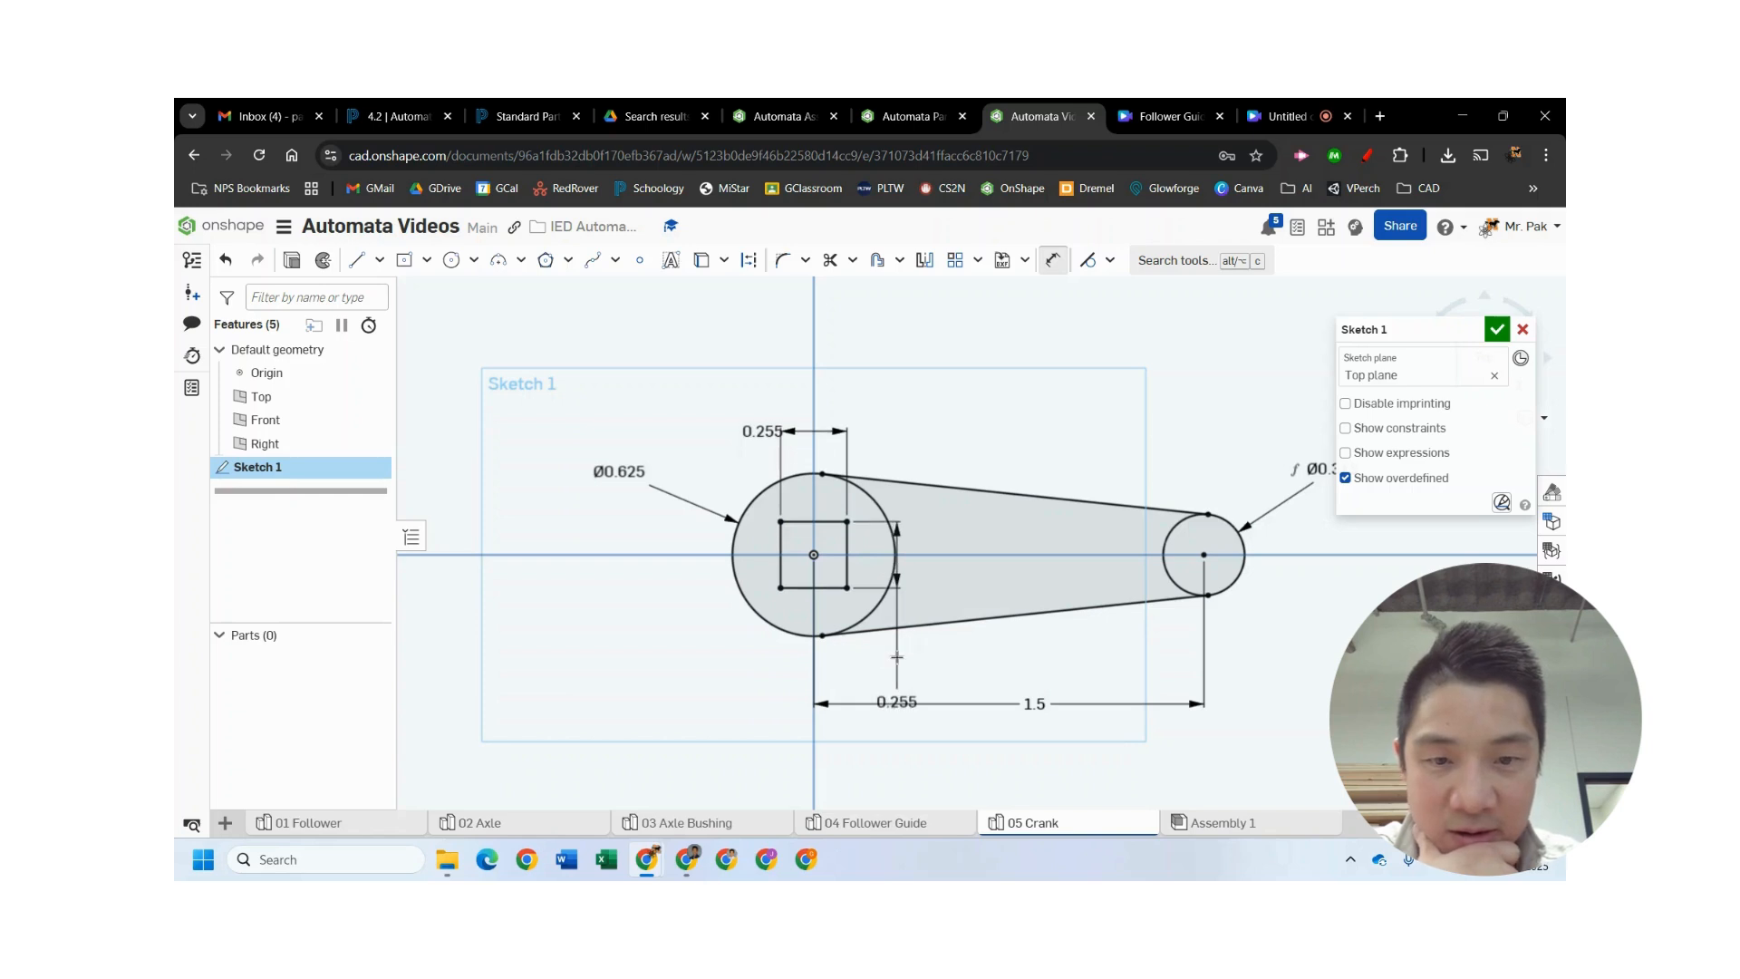
{"action": "left_click", "coordinate": [1496, 329]}
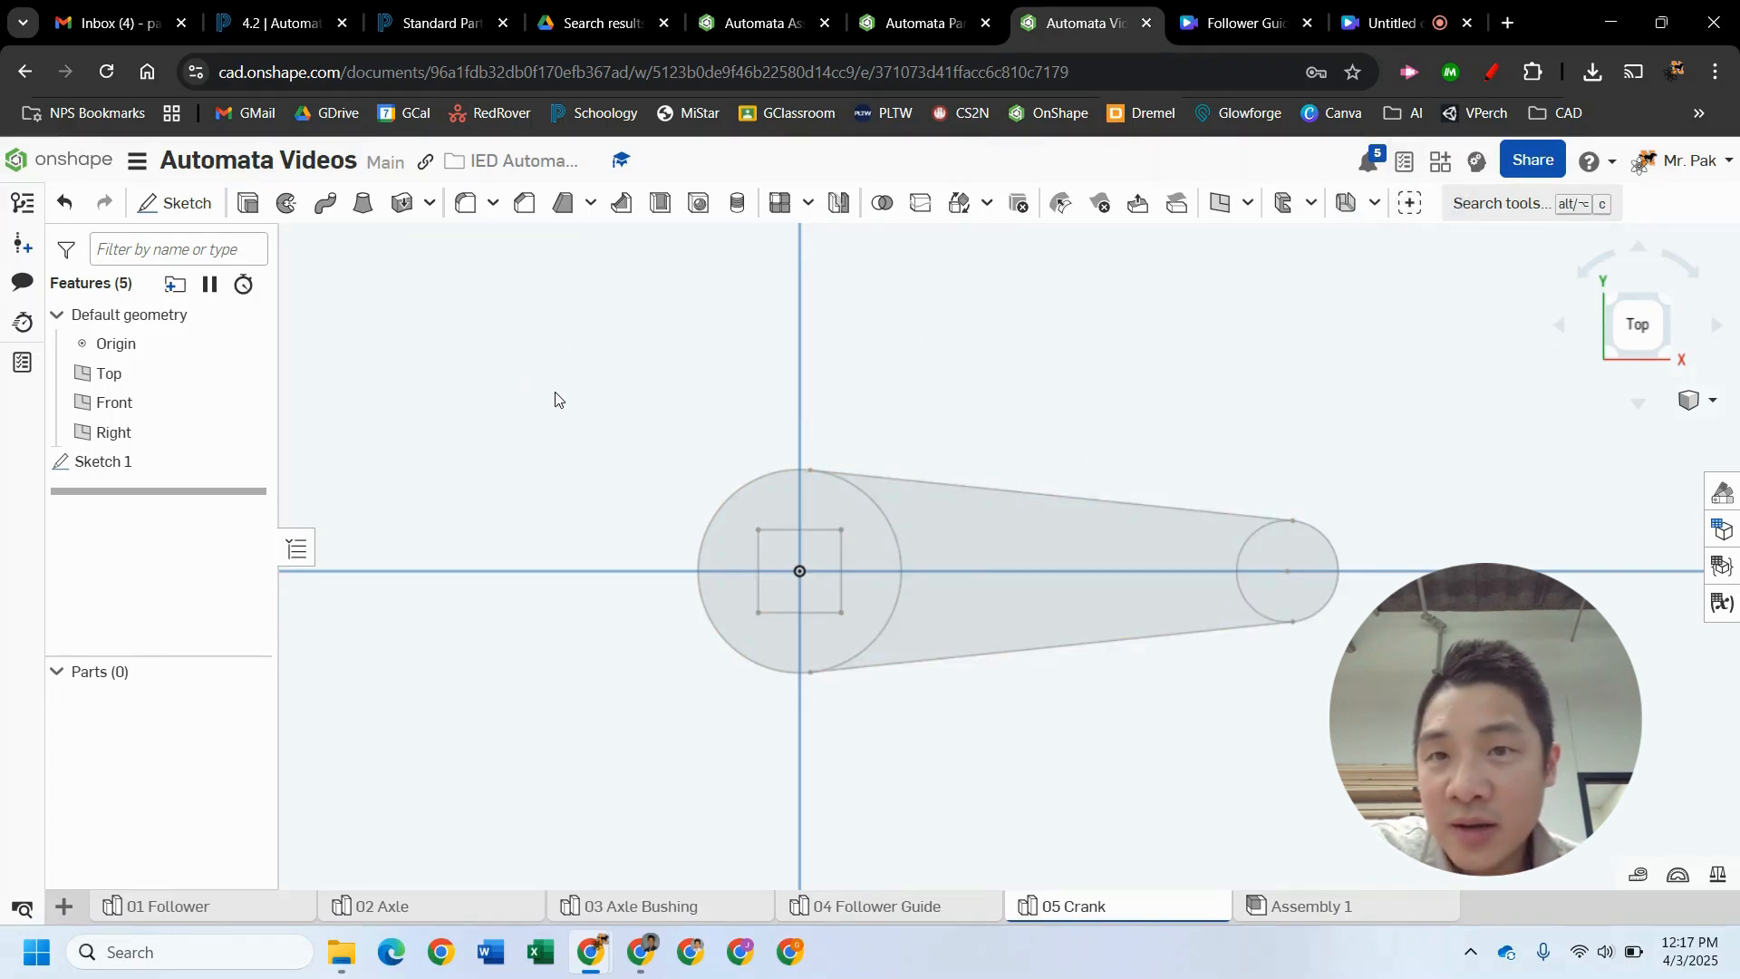
- Reopen Sketch 1, trim away the large circle's arc inside the arm between the tangent points, and finish the sketch
{"action": "left_click", "coordinate": [248, 203]}
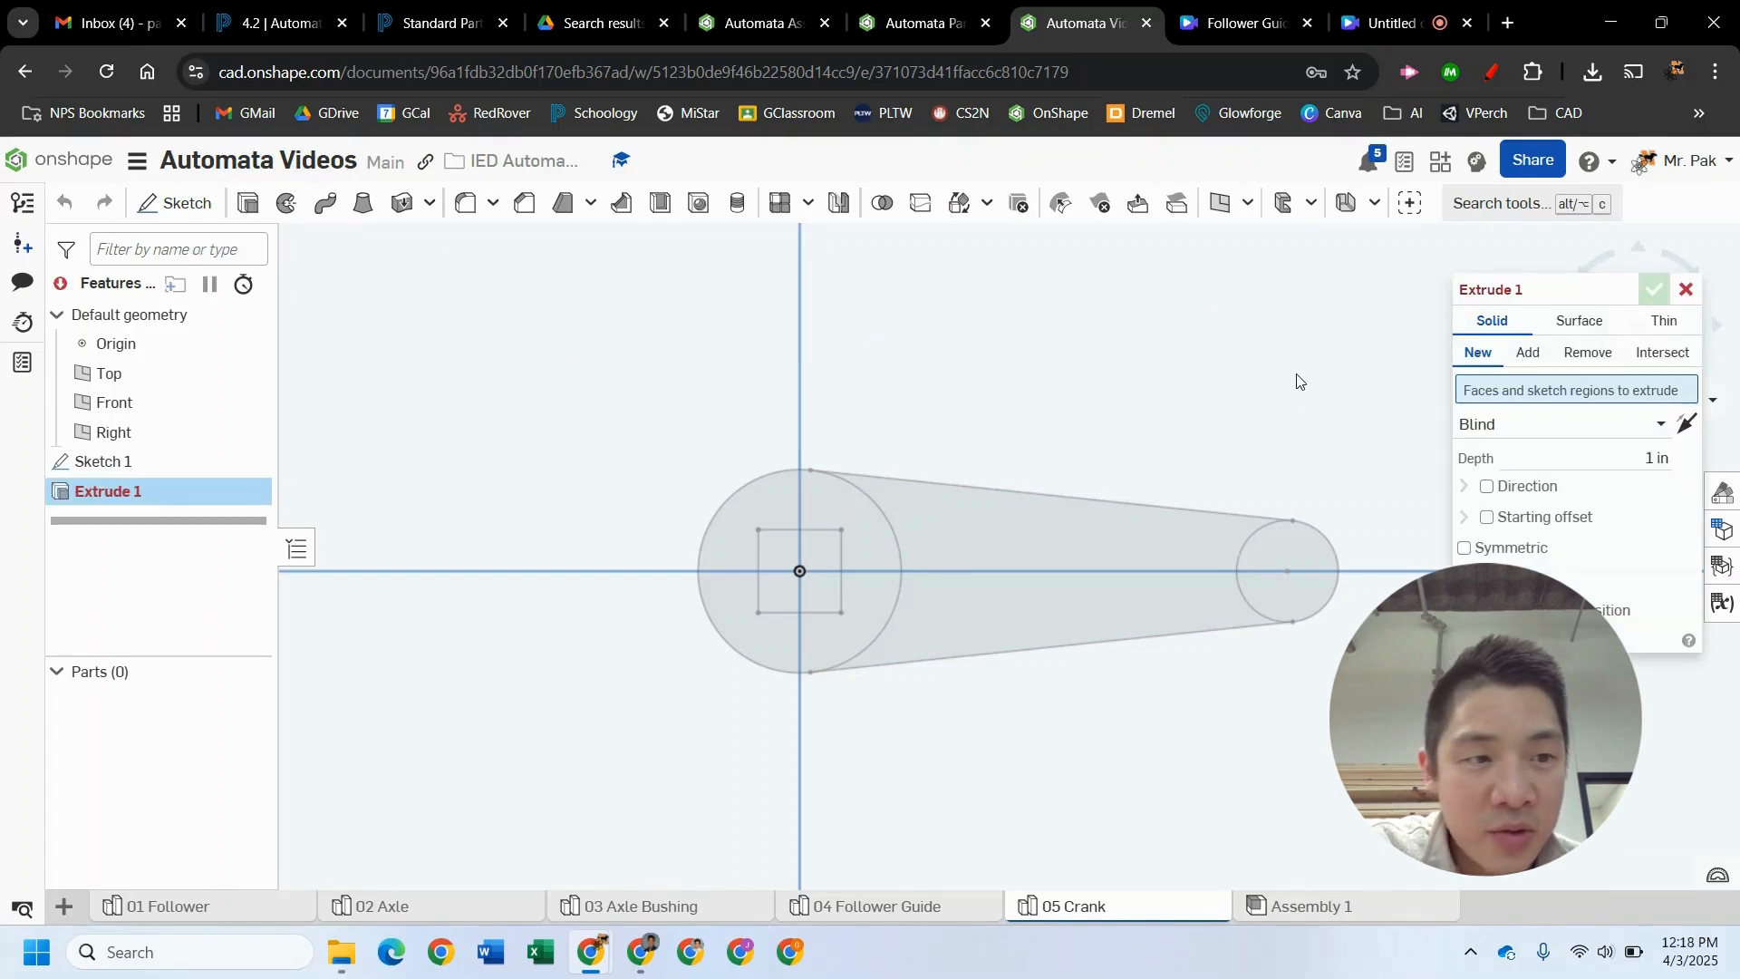
{"action": "left_click", "coordinate": [1686, 289]}
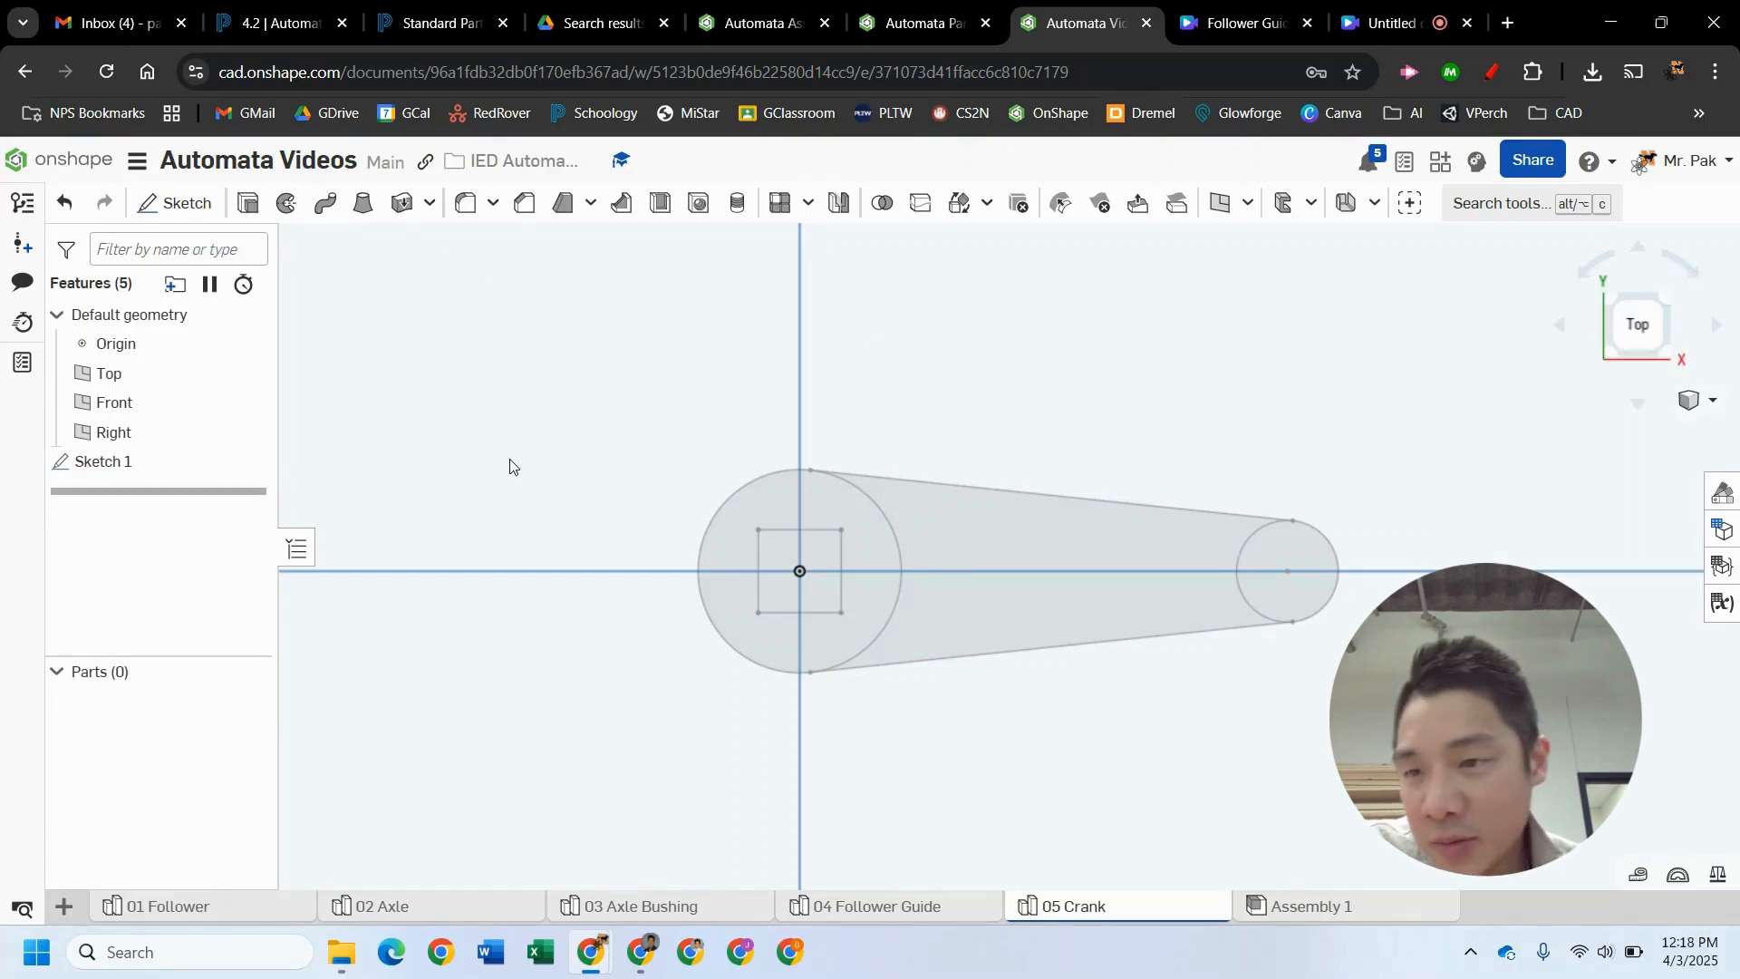
{"action": "double_click", "coordinate": [143, 466]}
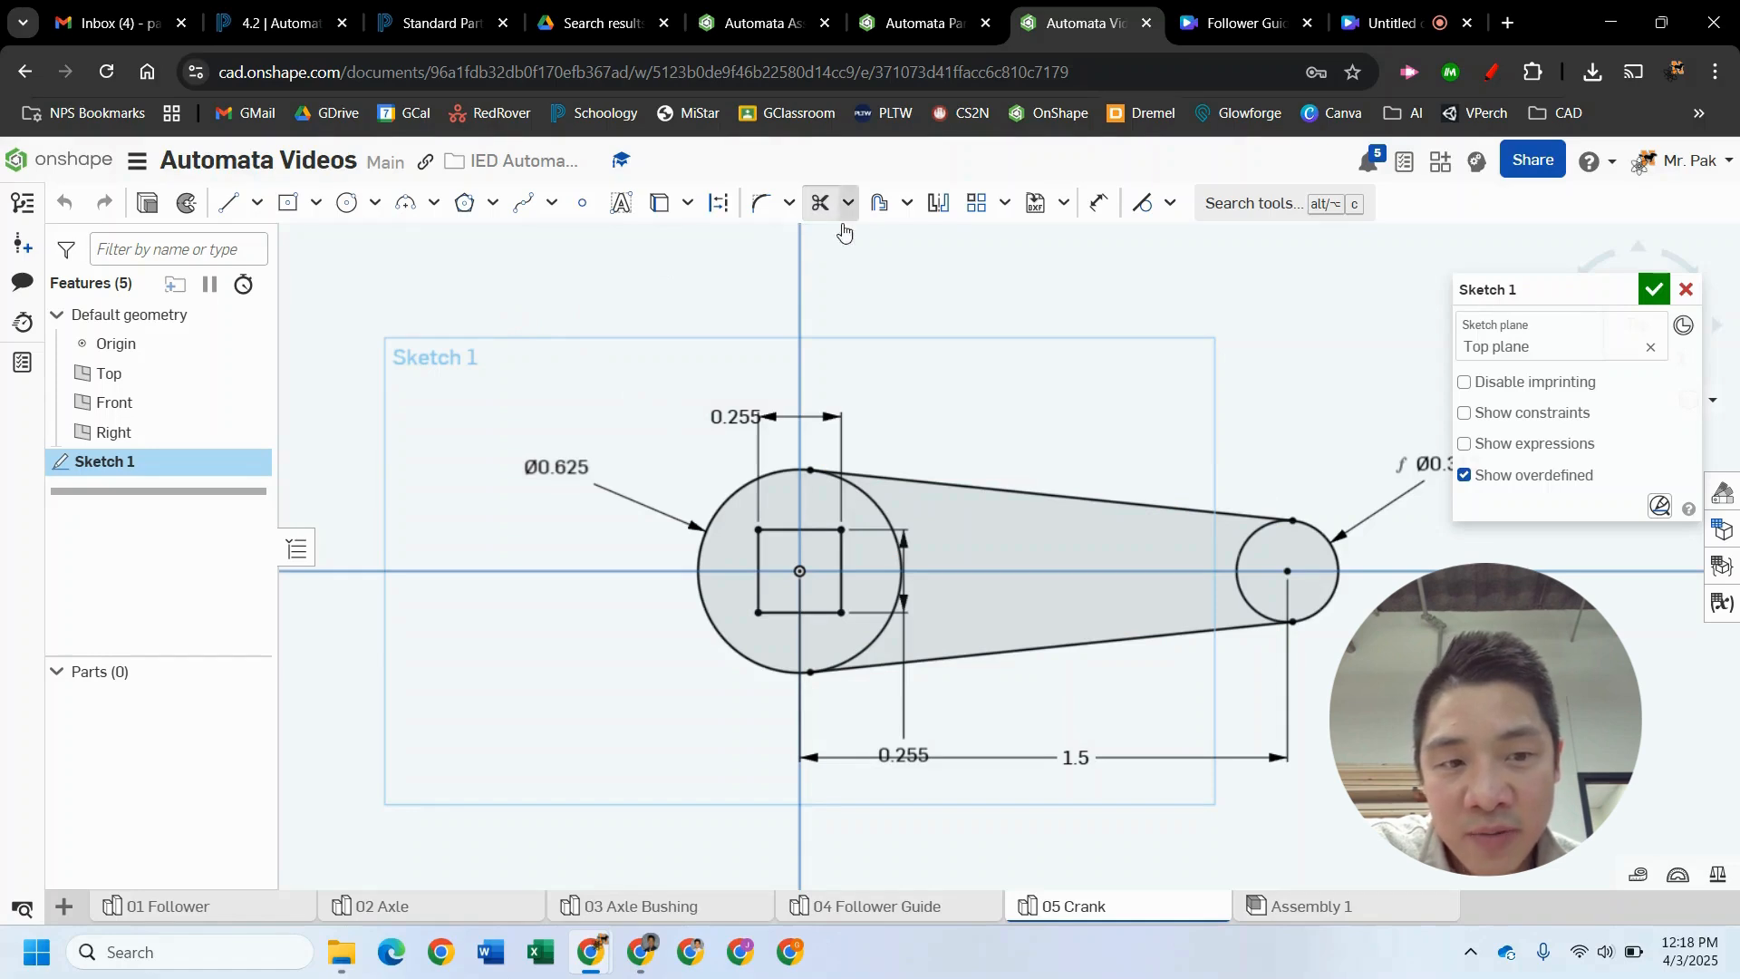
{"action": "left_click", "coordinate": [822, 203]}
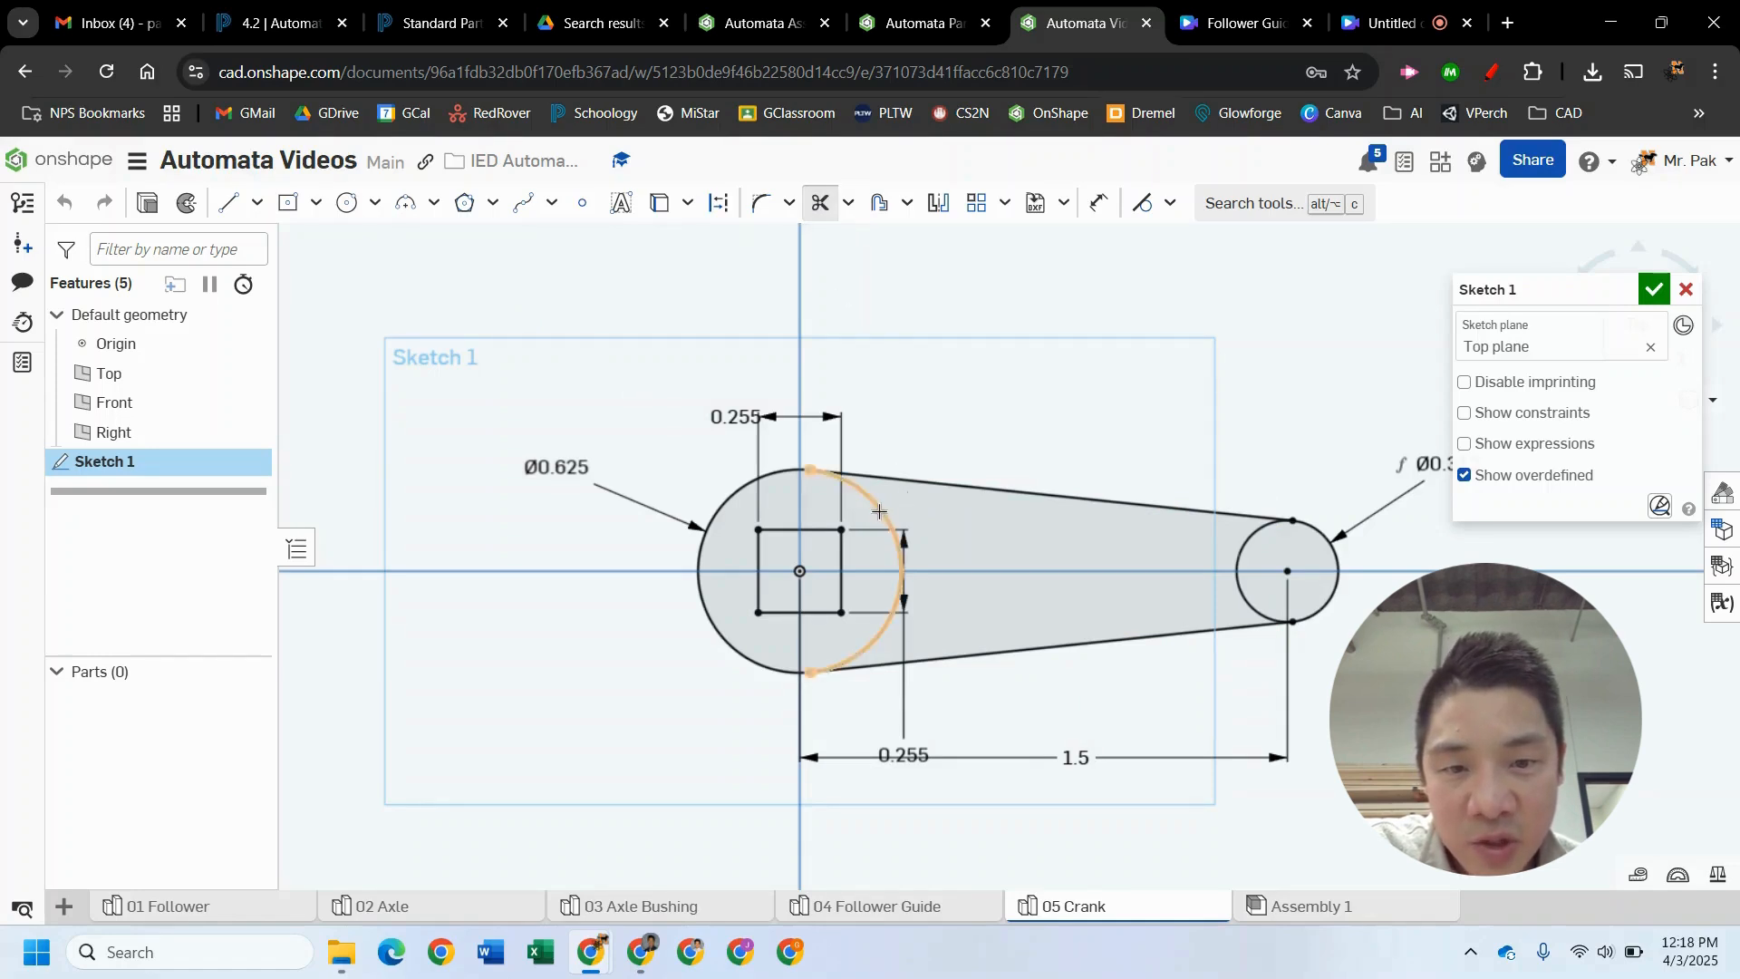
{"action": "left_click", "coordinate": [879, 511]}
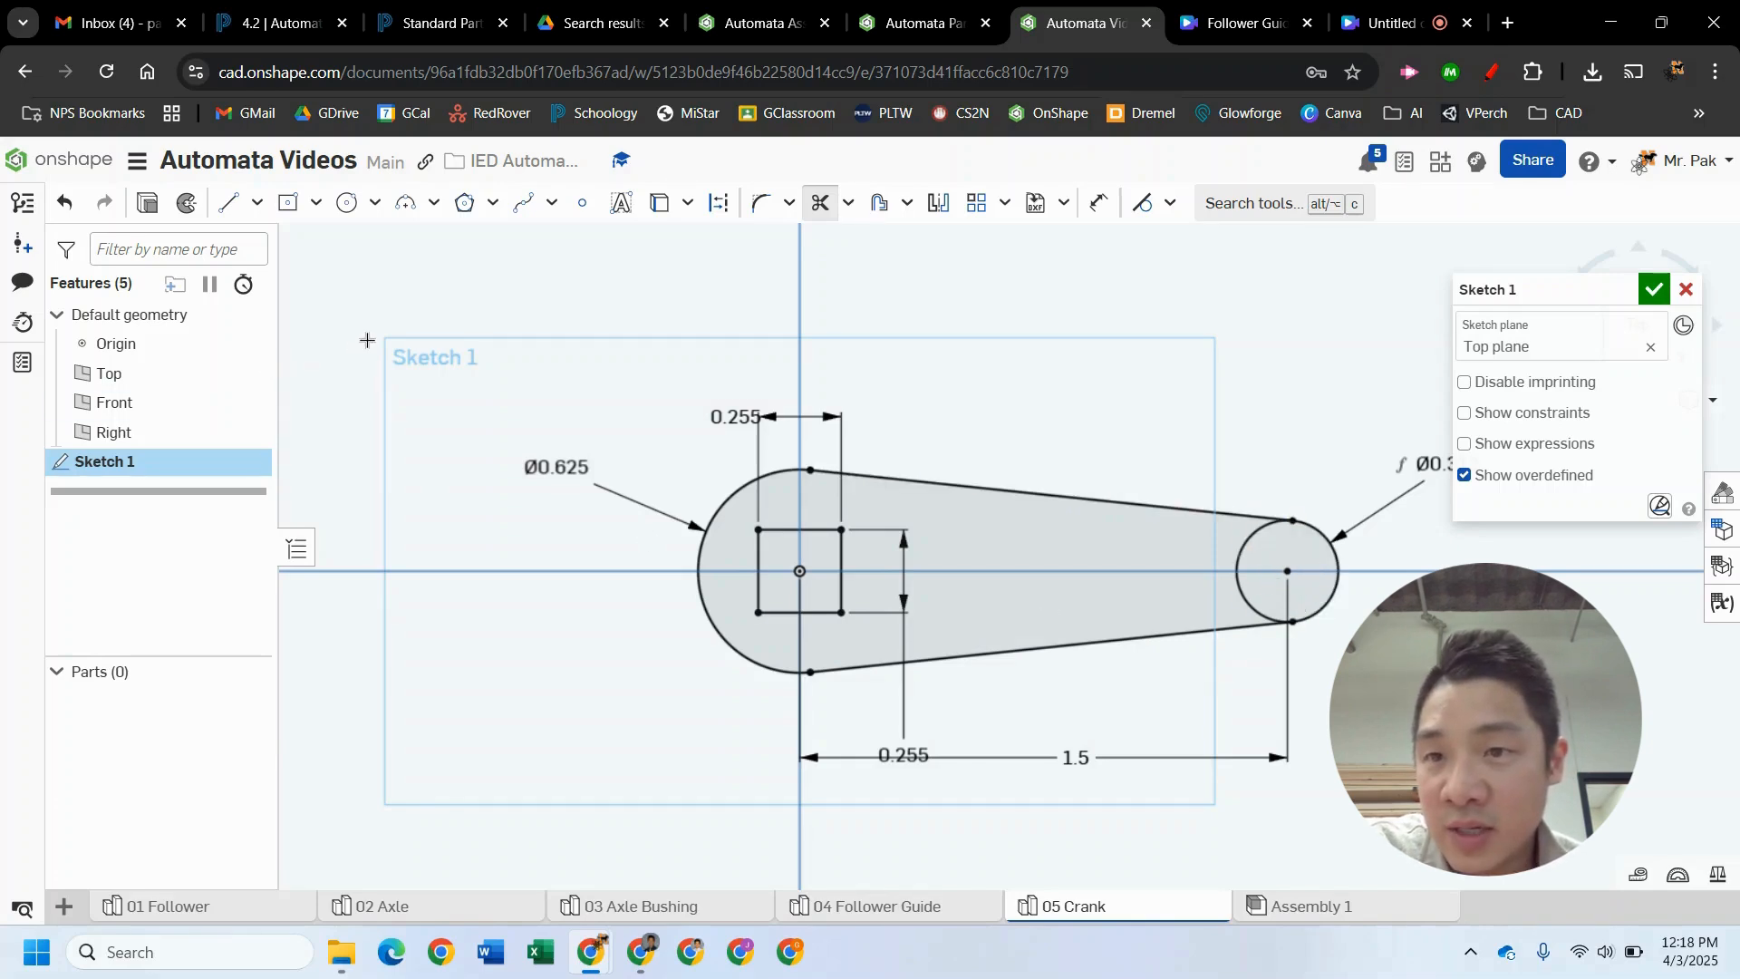
{"action": "left_click", "coordinate": [1655, 290]}
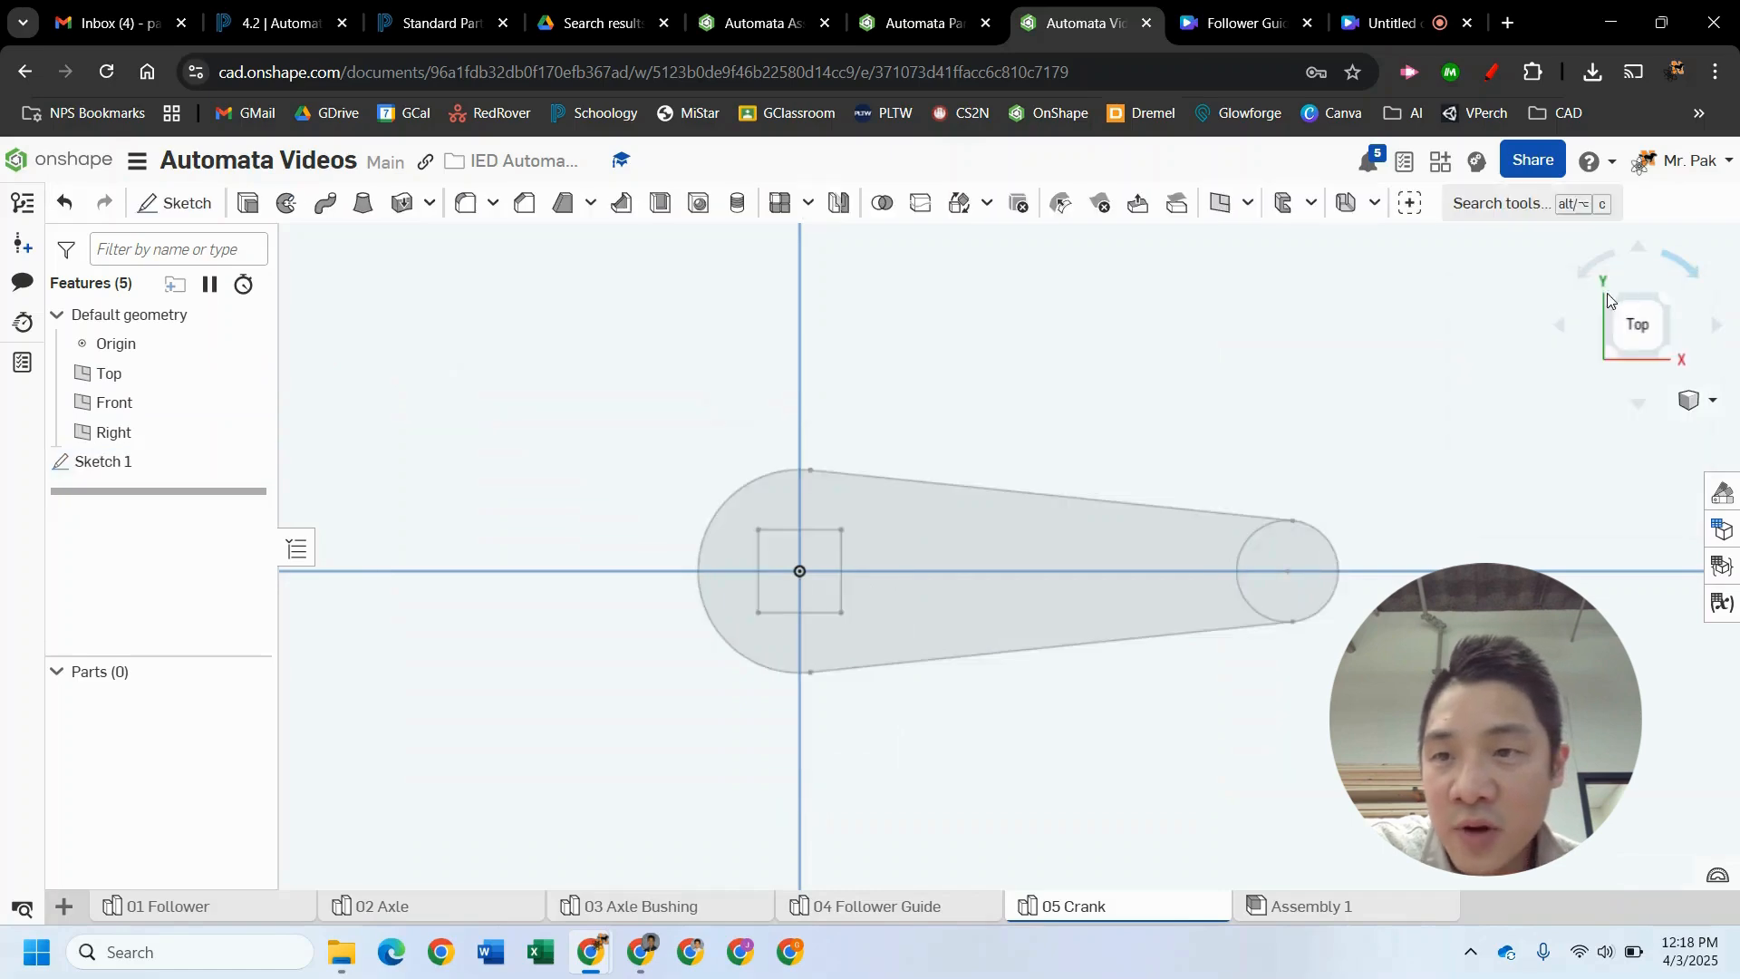
- Check the crank's thickness on the part drawing and extrude the arm region around the square hole 0.25 in as a new solid
{"action": "left_click", "coordinate": [294, 23]}
{"action": "left_click", "coordinate": [443, 22]}
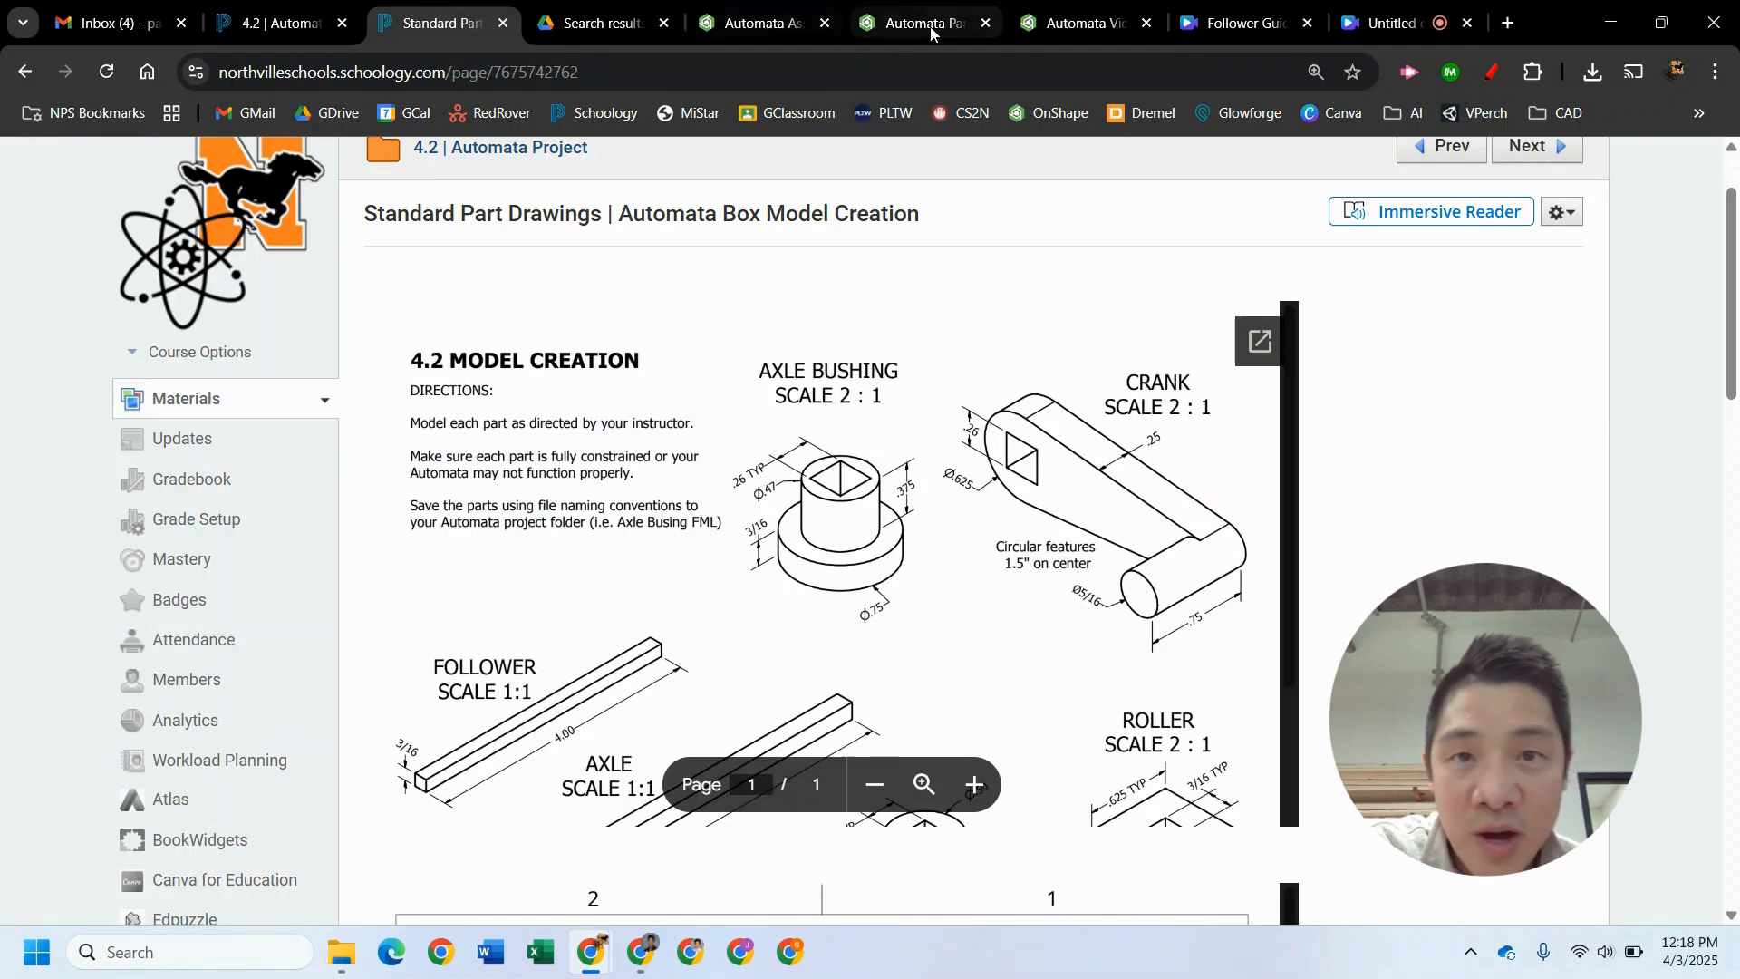
{"action": "left_click", "coordinate": [1078, 22]}
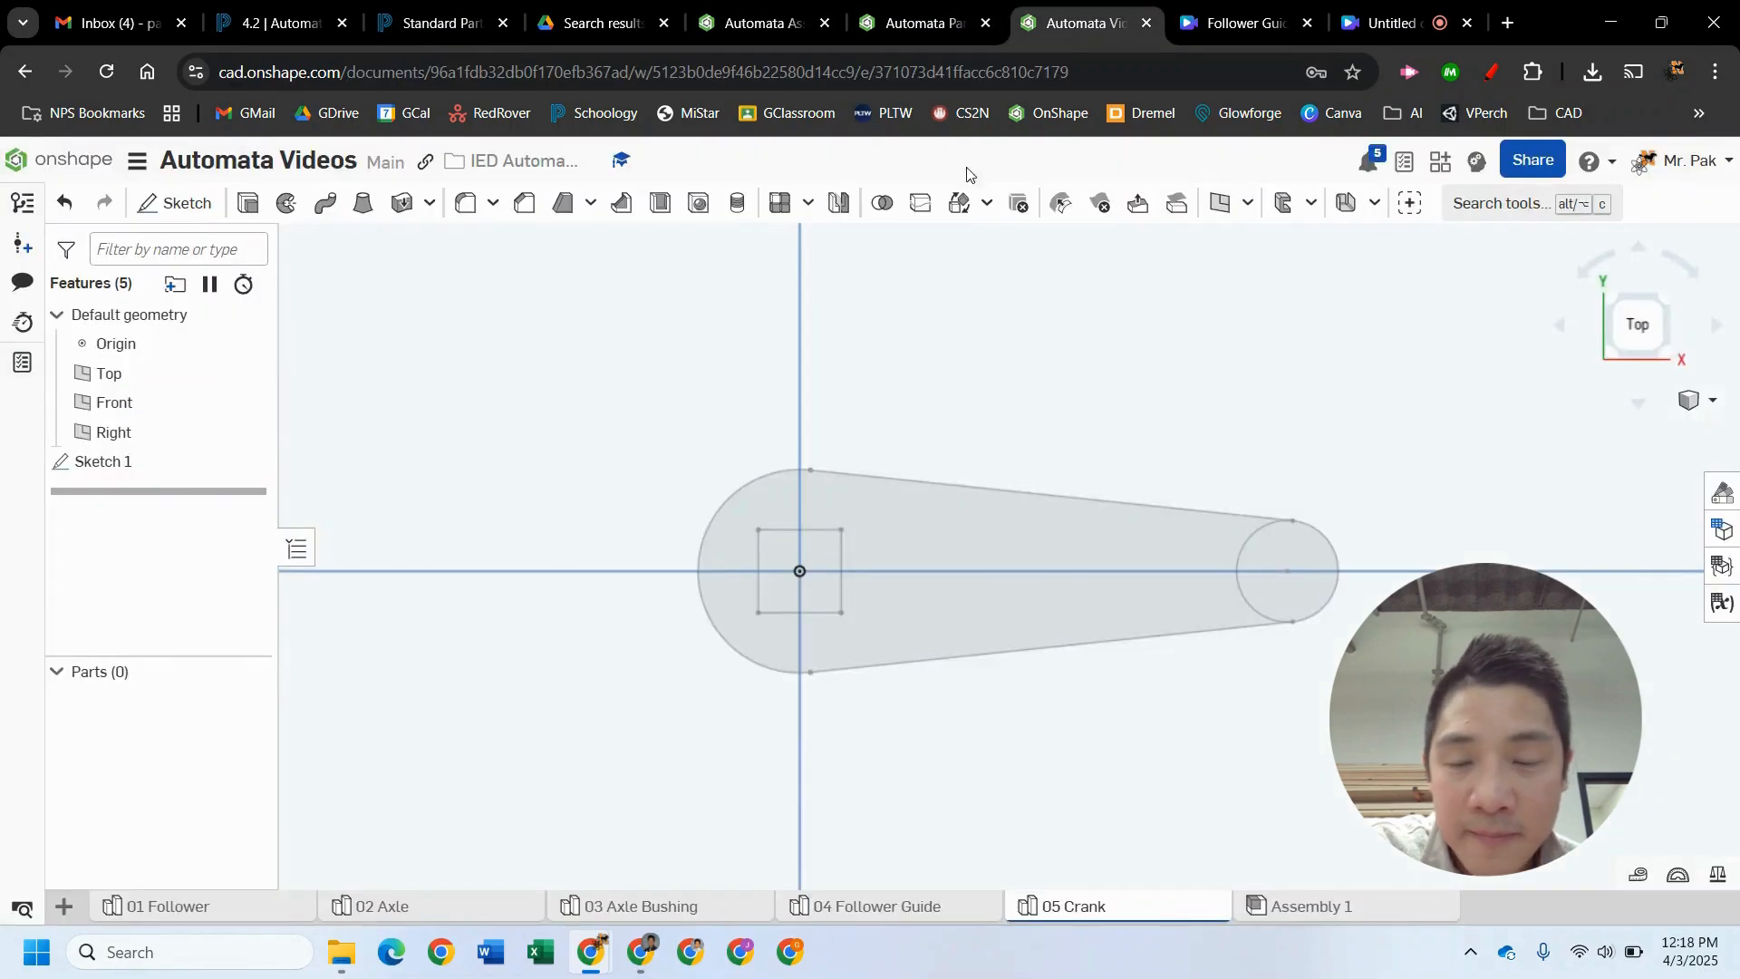
{"action": "left_click", "coordinate": [248, 203]}
{"action": "left_click", "coordinate": [837, 493]}
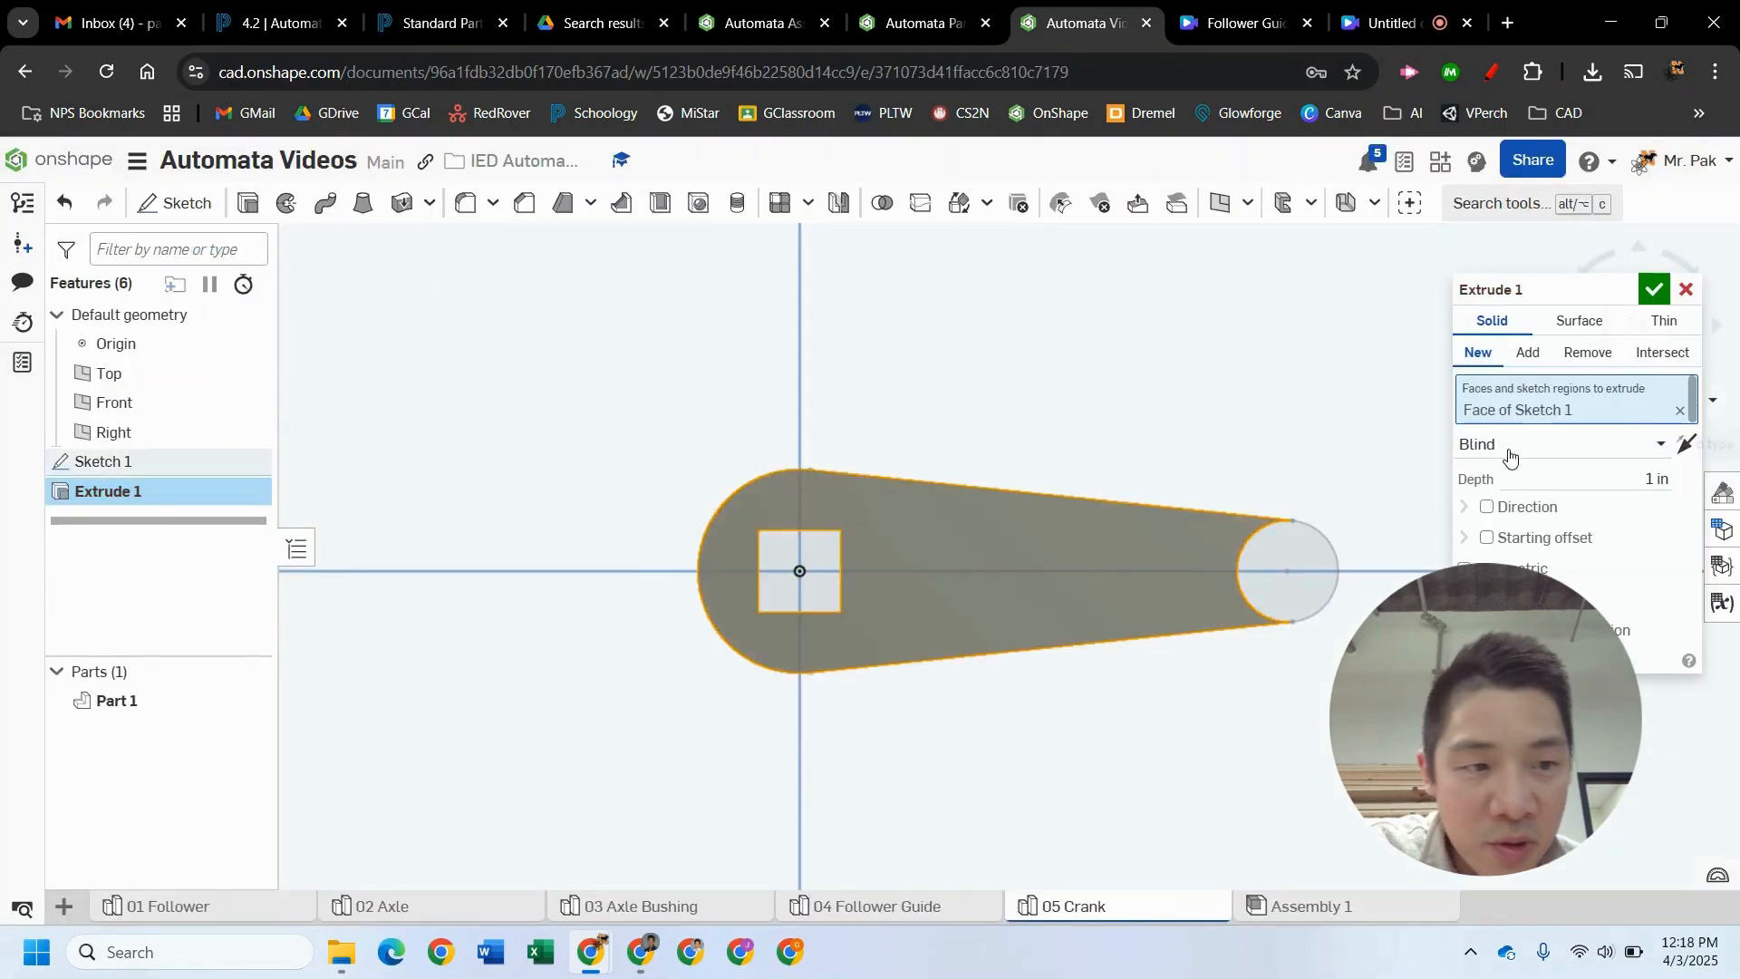
{"action": "left_click", "coordinate": [1621, 483]}
{"action": "type", "text": "25"}
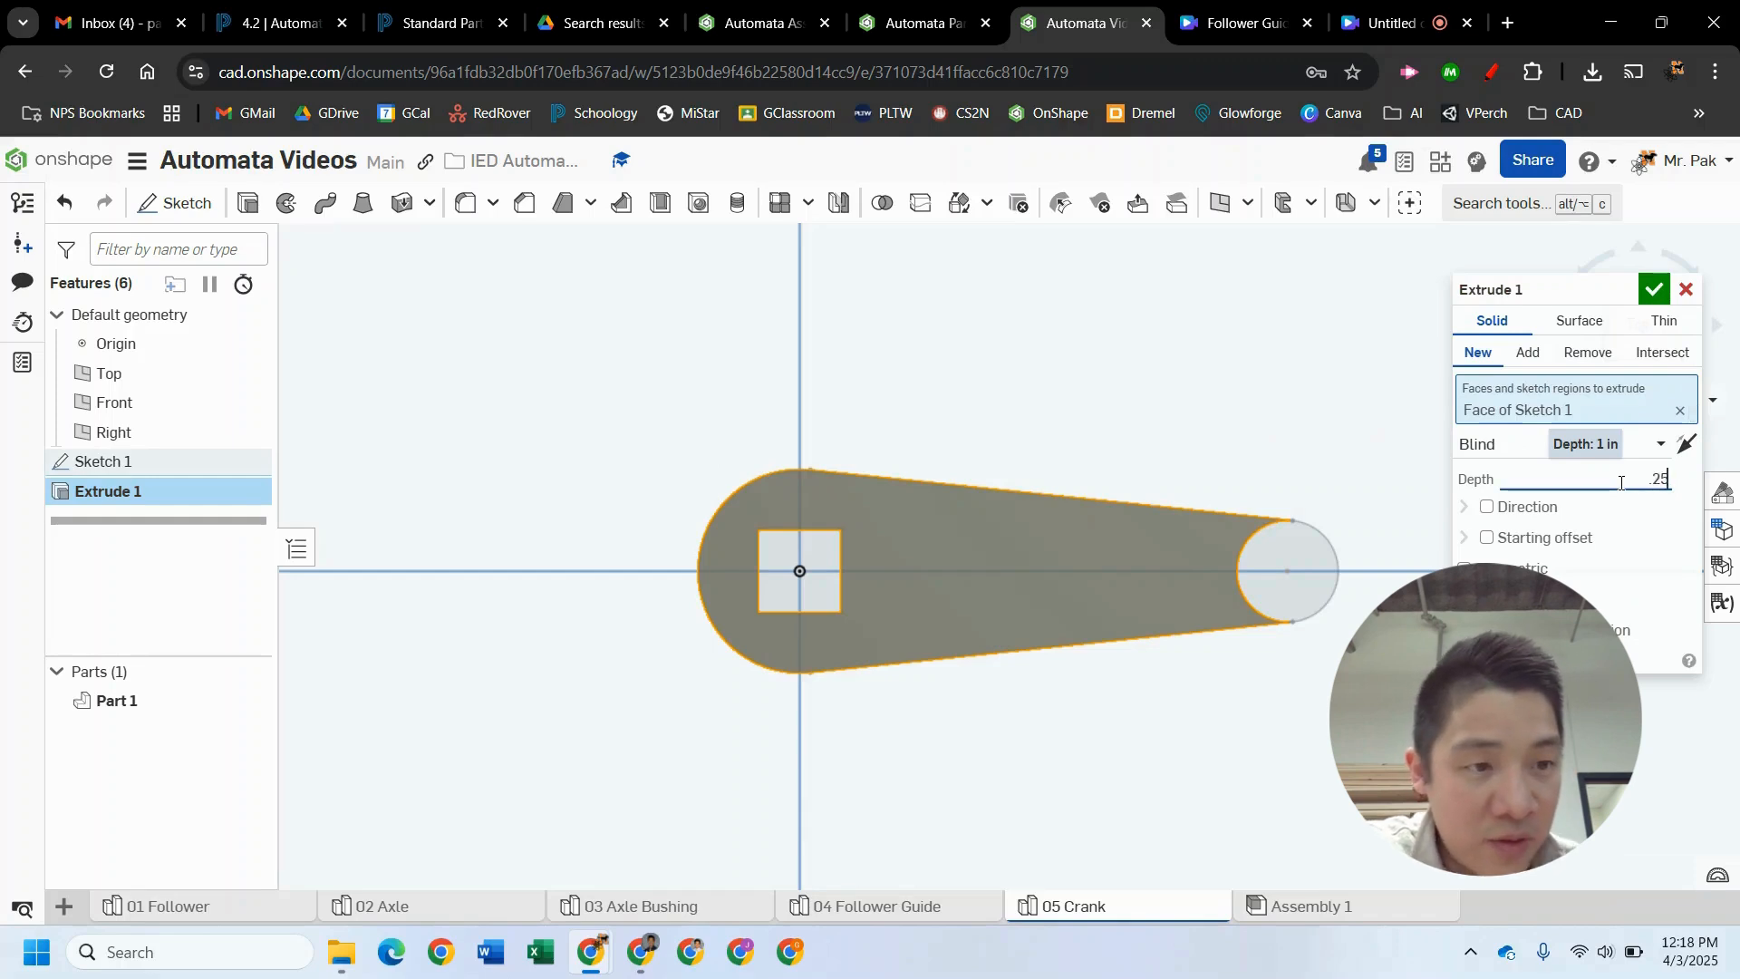
{"action": "right_click_drag", "start_coordinate": [1356, 460], "coordinate": [1320, 478]}
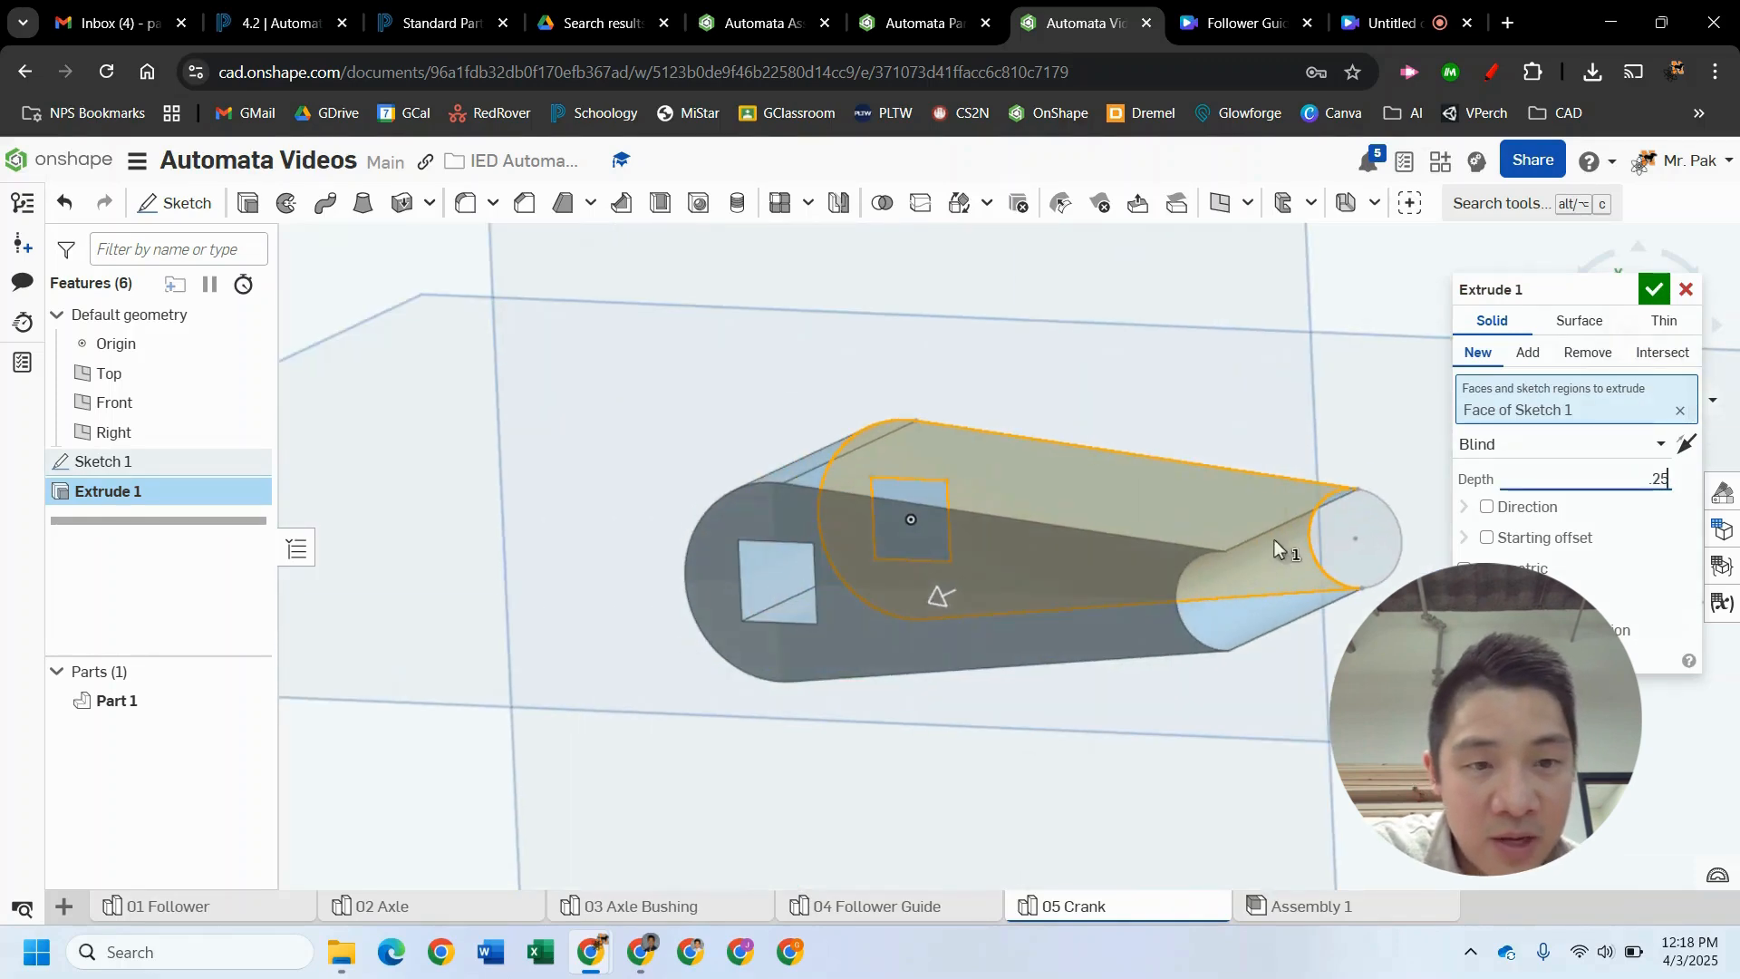
{"action": "key", "text": "Return"}
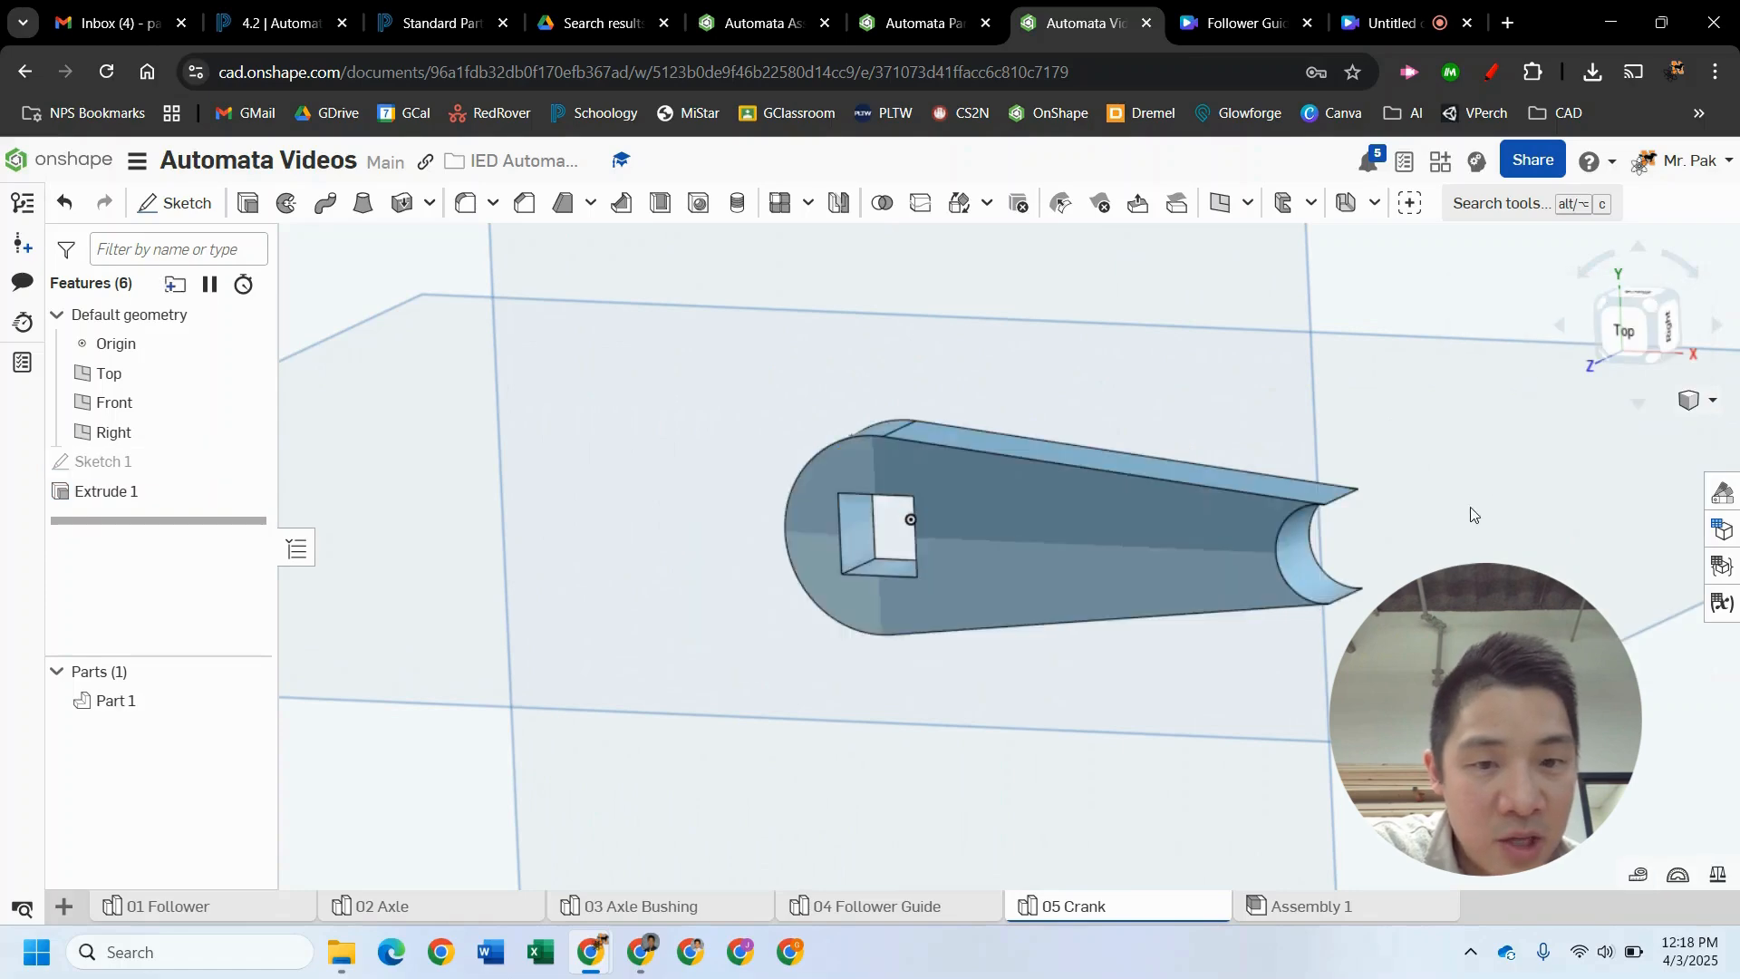
{"action": "scroll", "coordinate": [1440, 508], "scroll_direction": "down", "scroll_amount": 2}
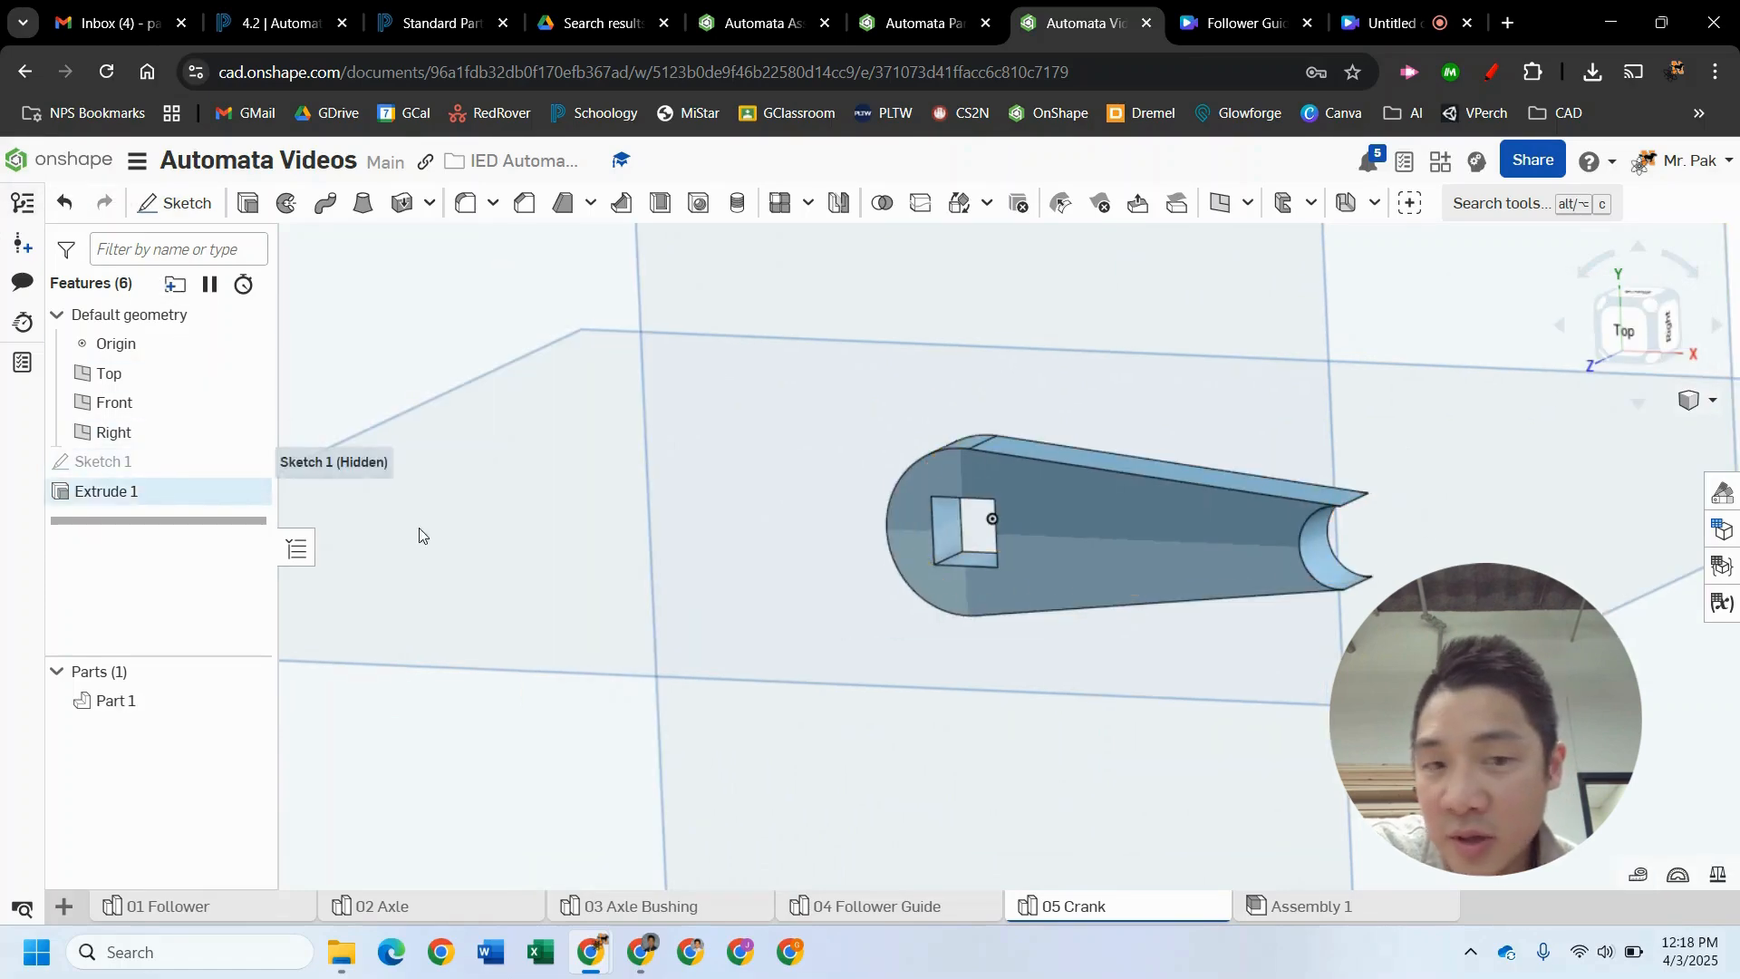
- Check the handle length on the part drawing, show Sketch 1, and extrude its small circle 0.75 in, added to the arm
{"action": "left_click", "coordinate": [443, 22]}
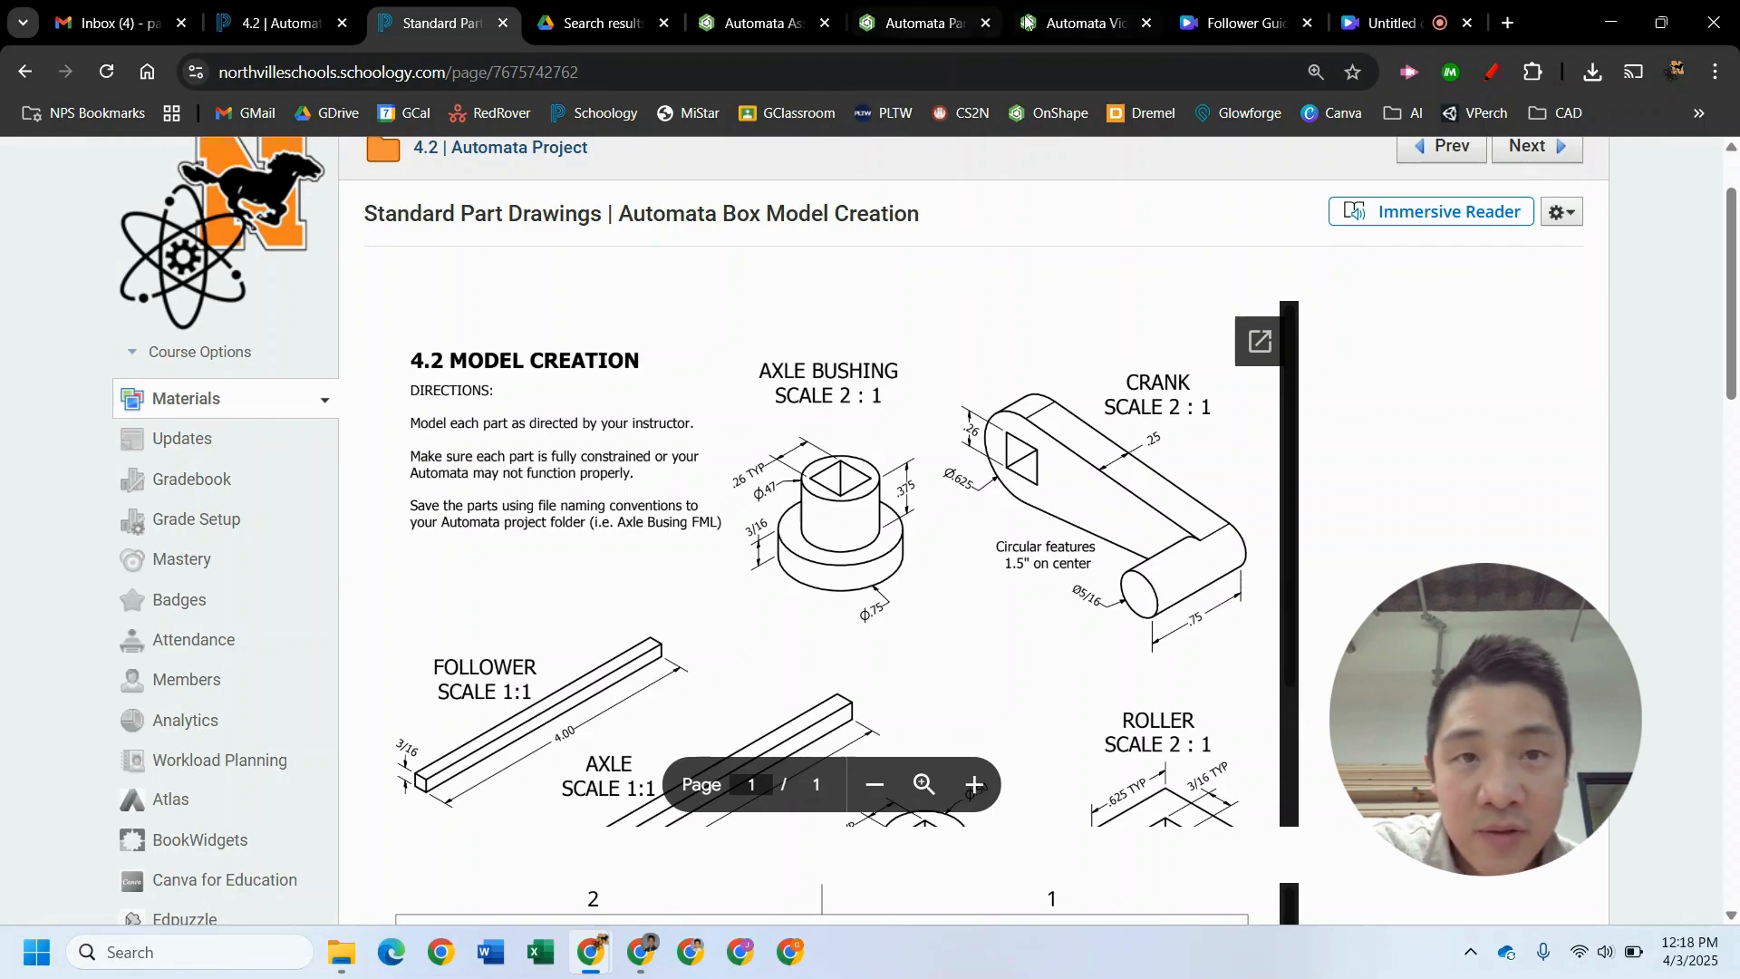
{"action": "left_click", "coordinate": [1078, 23]}
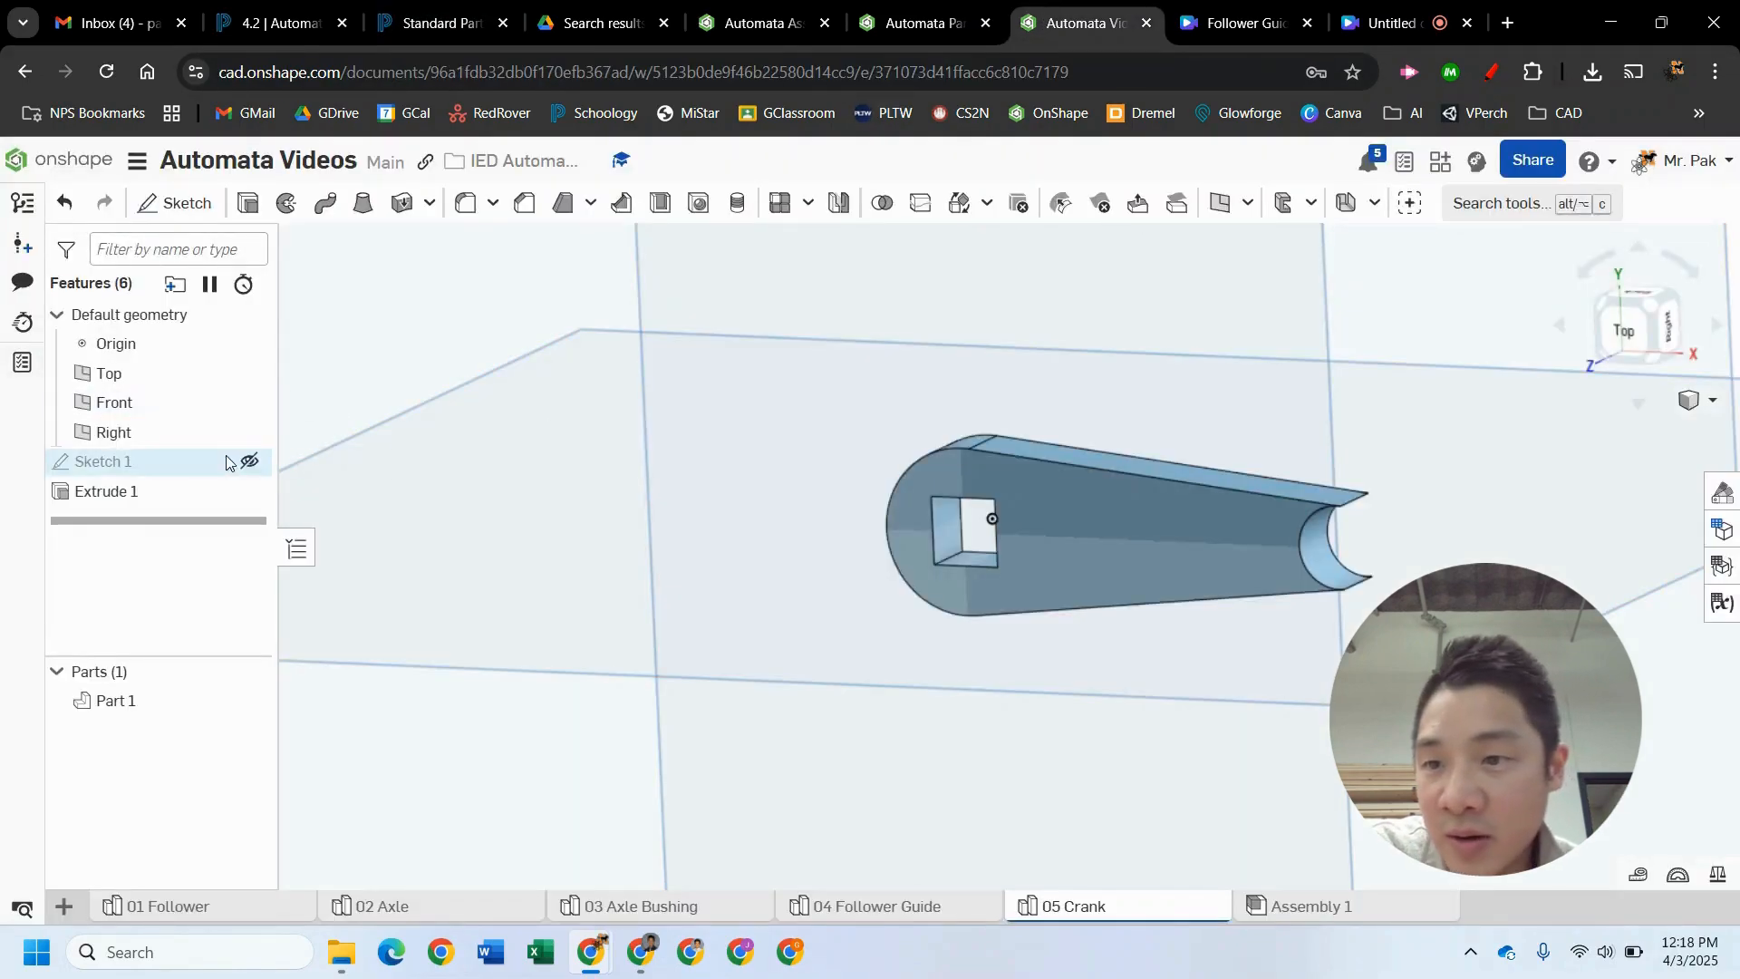
{"action": "left_click", "coordinate": [250, 465]}
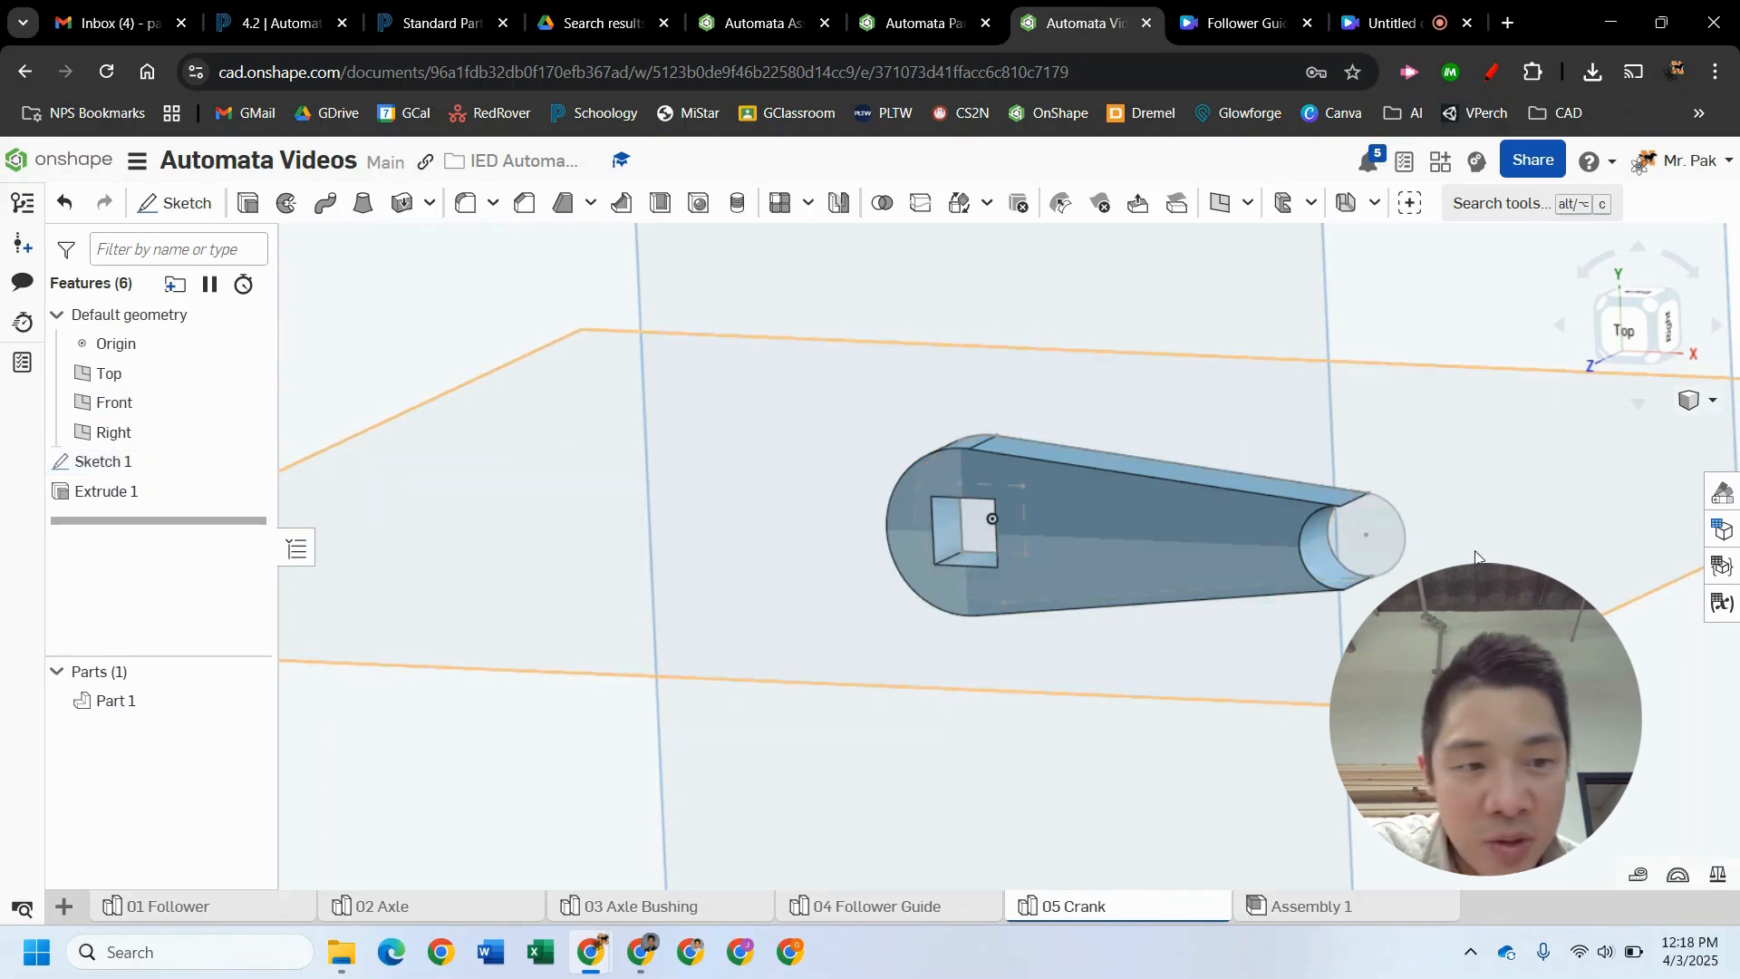
{"action": "left_click", "coordinate": [248, 202]}
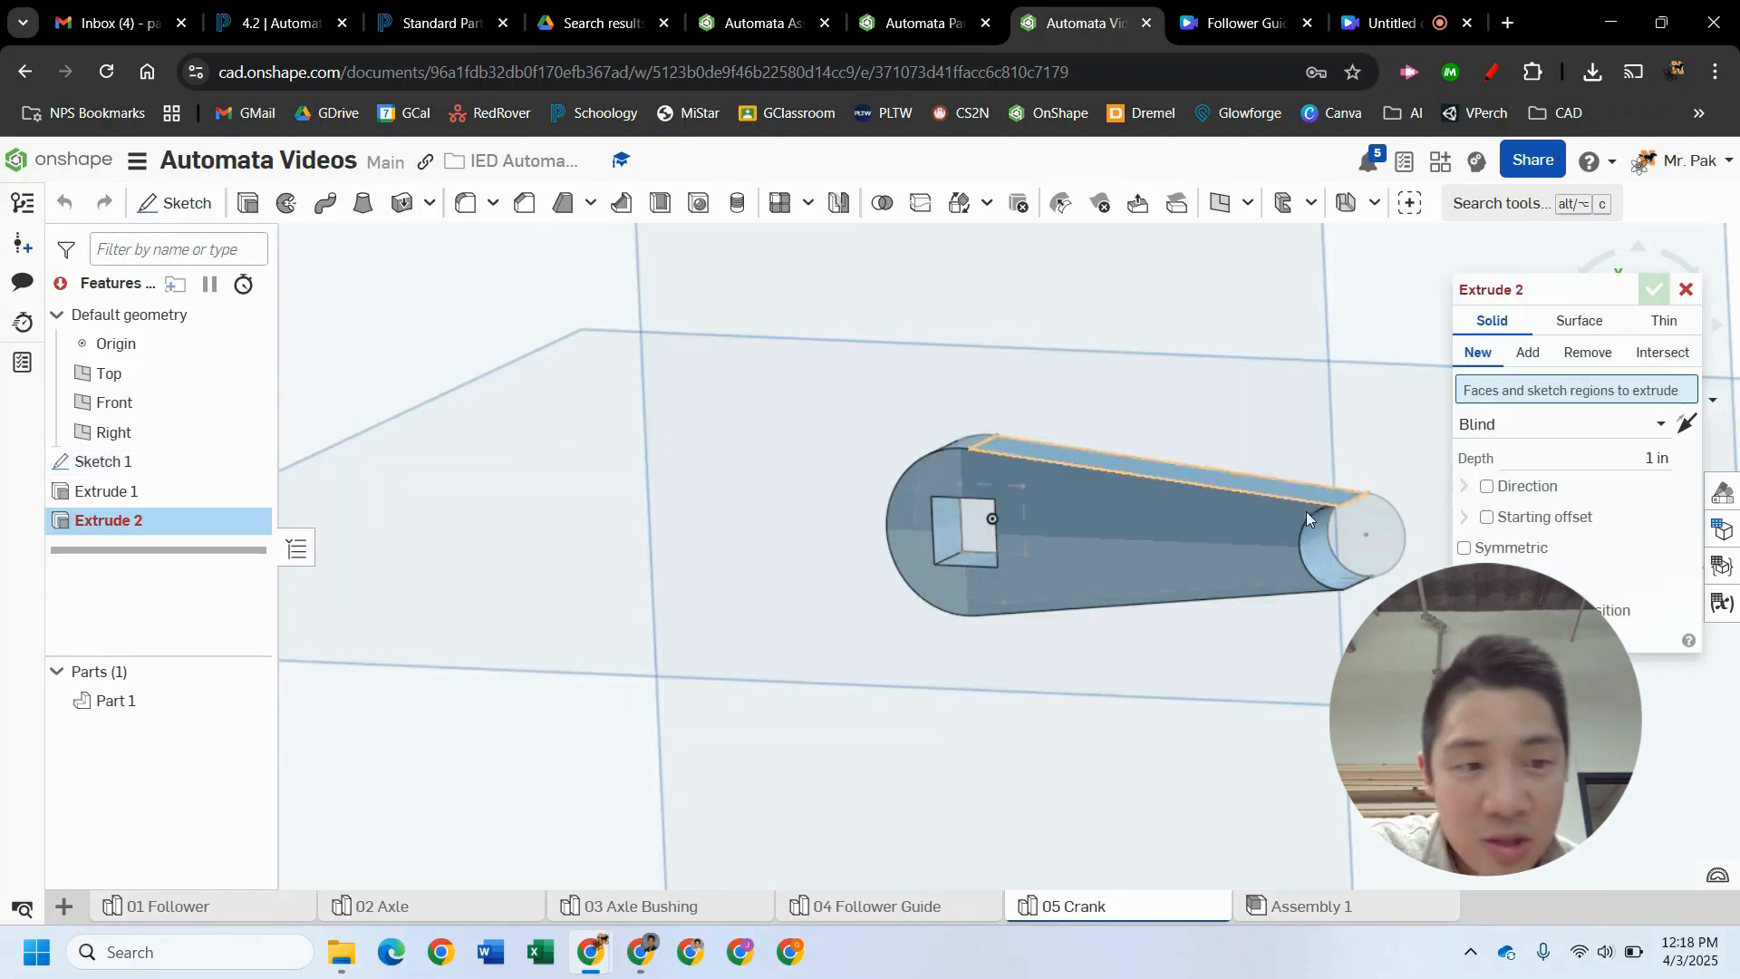
{"action": "left_click", "coordinate": [1388, 538]}
{"action": "left_click", "coordinate": [1663, 480]}
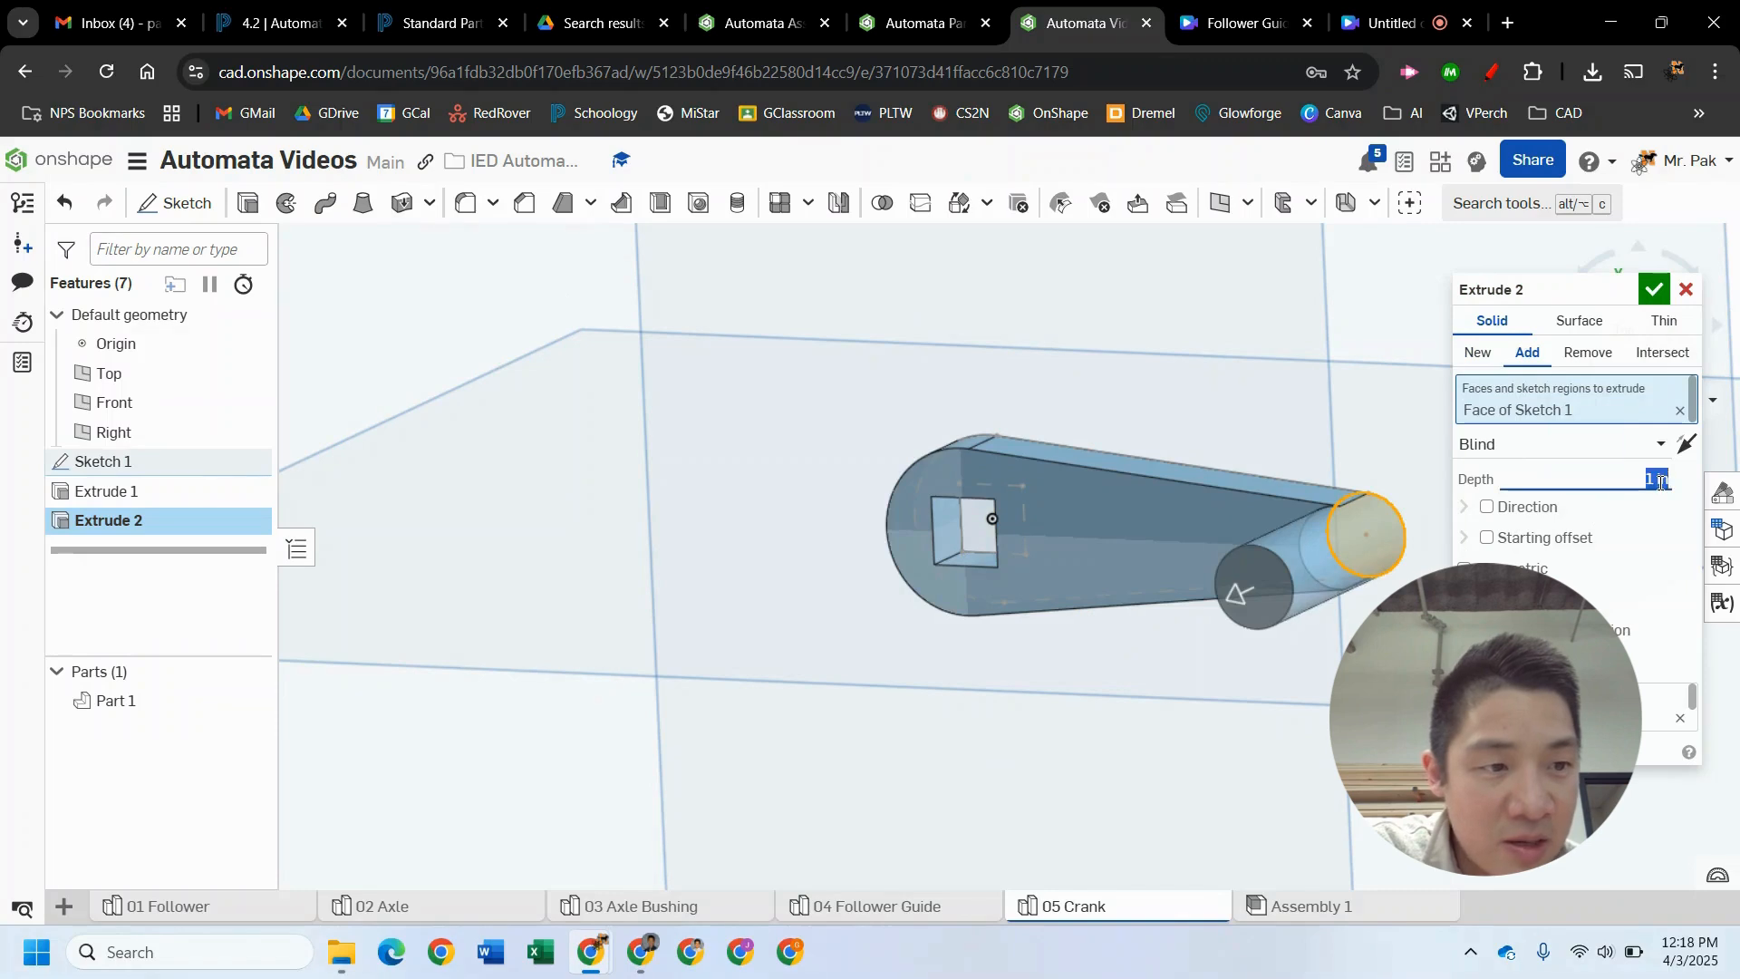
{"action": "key", "text": "BackSpace"}
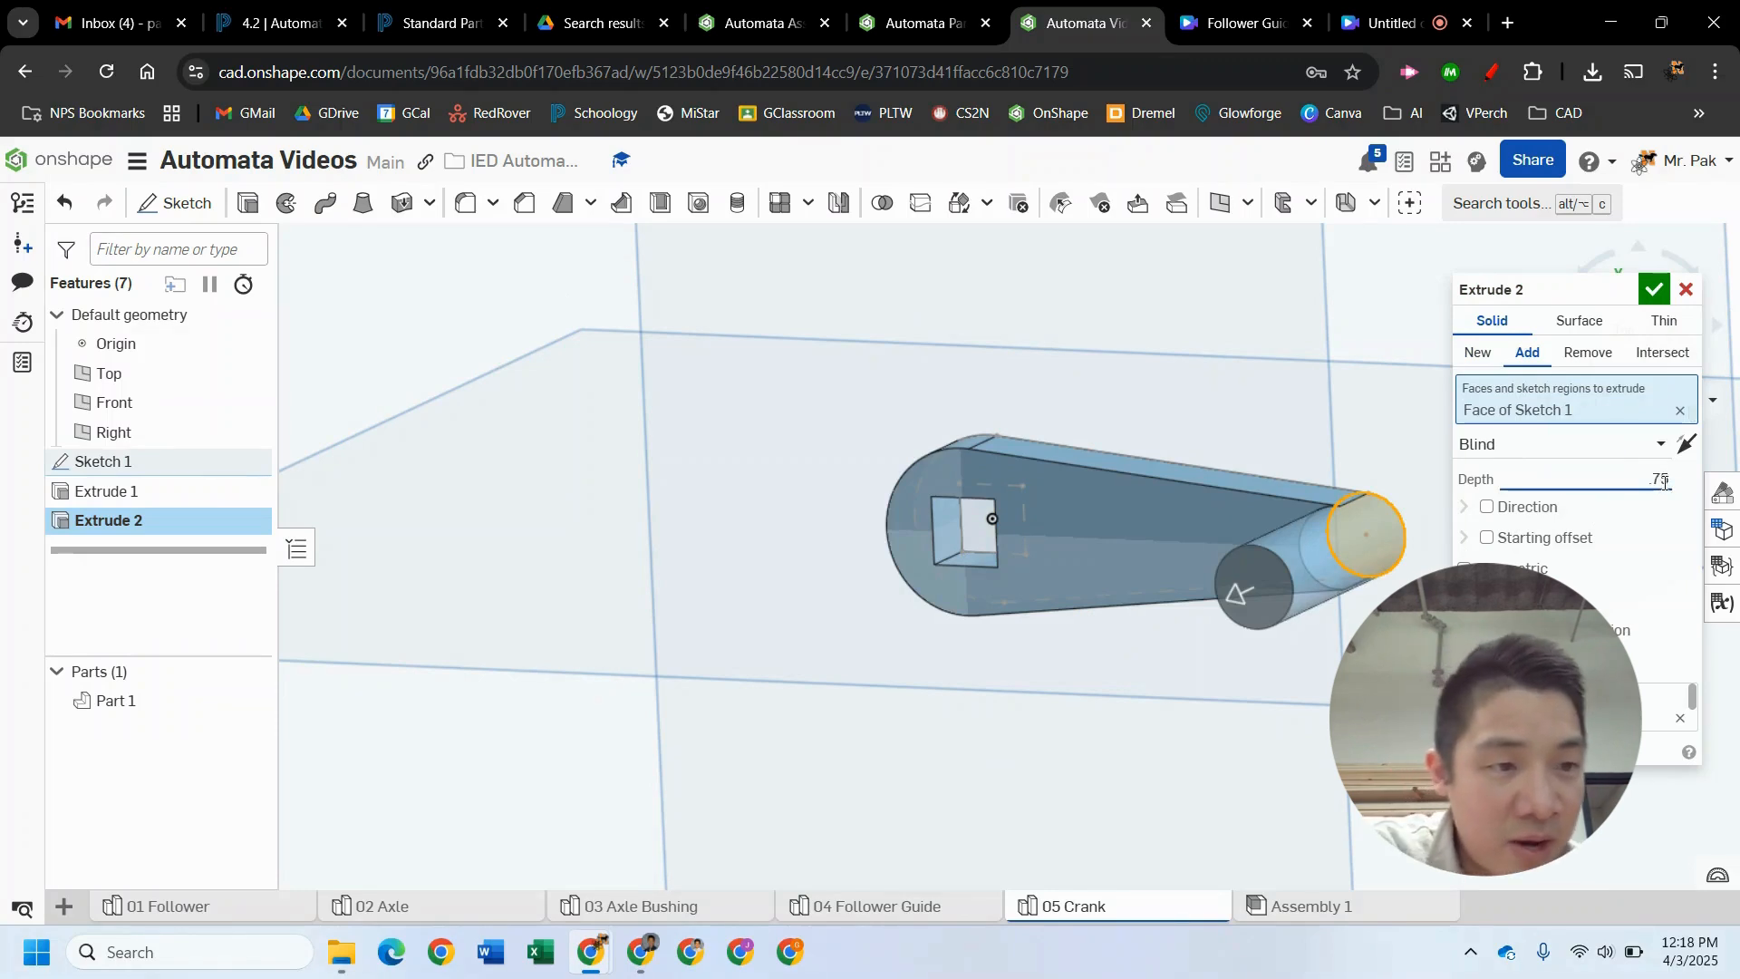
{"action": "left_click", "coordinate": [1652, 291]}
- Hide Sketch 1 so that only the solid crank is displayed
{"action": "scroll", "coordinate": [1507, 443], "scroll_direction": "down", "scroll_amount": 2}
{"action": "mouse_move", "coordinate": [1509, 453]}
{"action": "right_mouse_down"}
{"action": "mouse_move", "coordinate": [1531, 575]}
{"action": "mouse_move", "coordinate": [1561, 504]}
{"action": "mouse_move", "coordinate": [1541, 505]}
{"action": "mouse_move", "coordinate": [1542, 532]}
{"action": "right_mouse_up"}
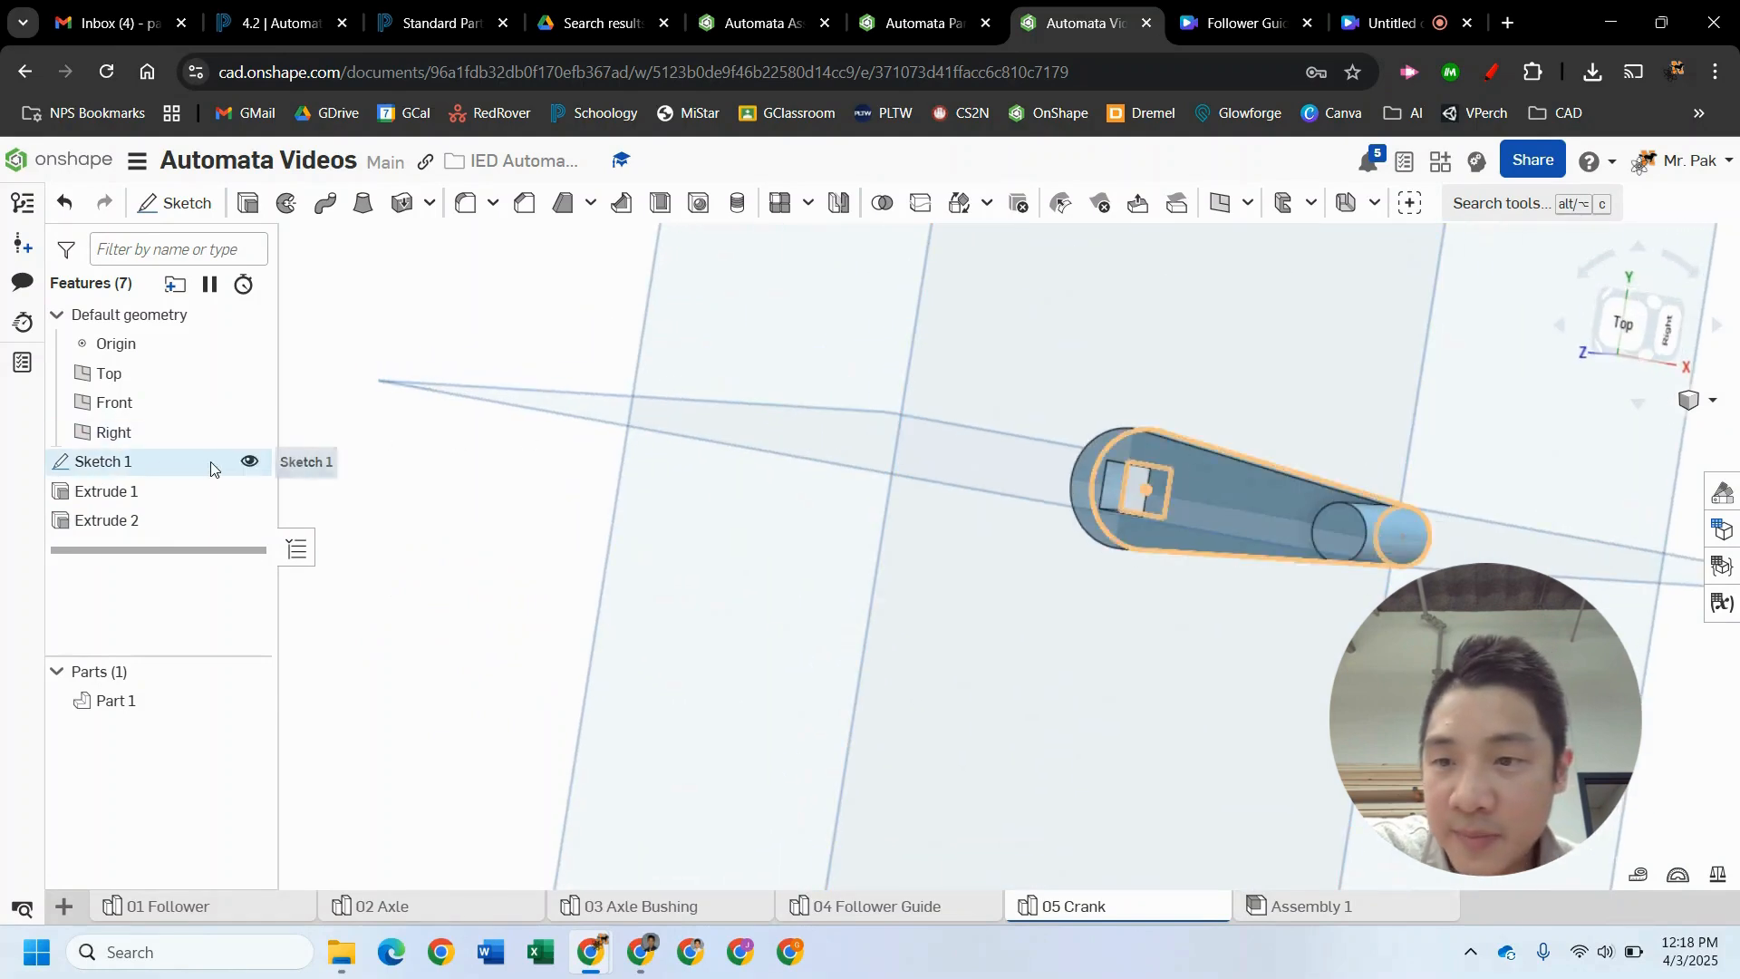
{"action": "left_click", "coordinate": [249, 463]}
{"action": "scroll", "coordinate": [387, 679], "scroll_direction": "down", "scroll_amount": 1}
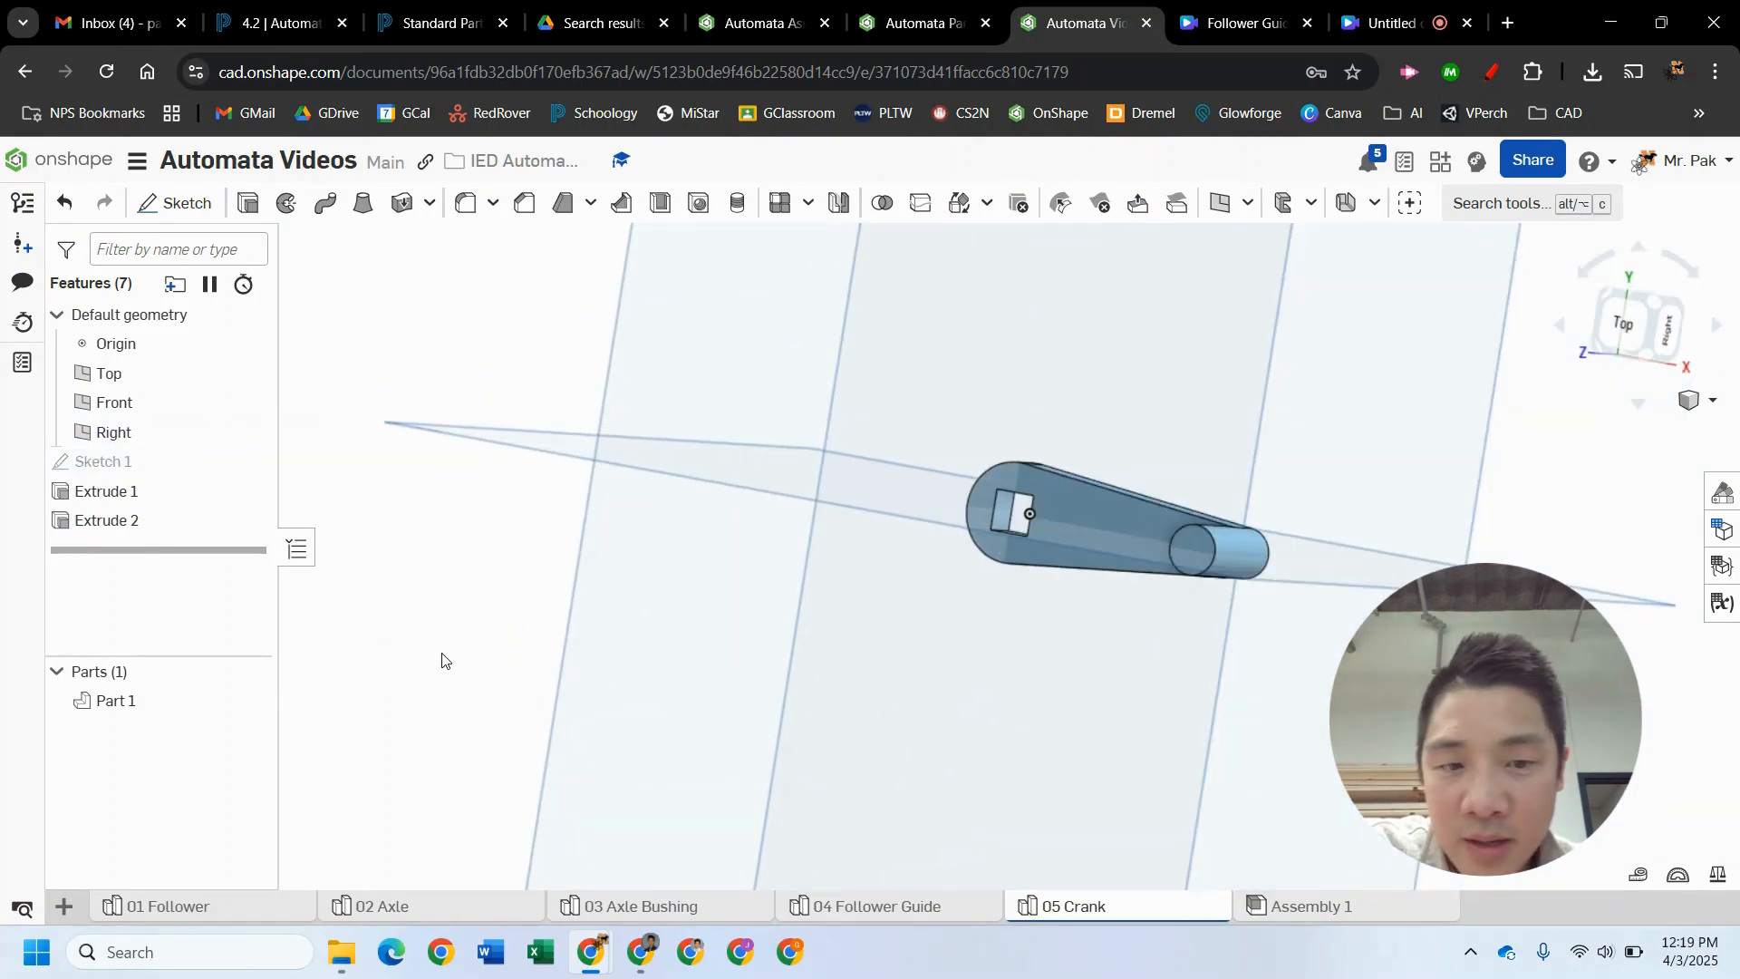
{"action": "right_click_drag", "start_coordinate": [443, 660], "coordinate": [431, 725]}
- Rename Part 1 as Crank
{"action": "left_click", "coordinate": [168, 697]}
{"action": "right_click", "coordinate": [168, 697]}
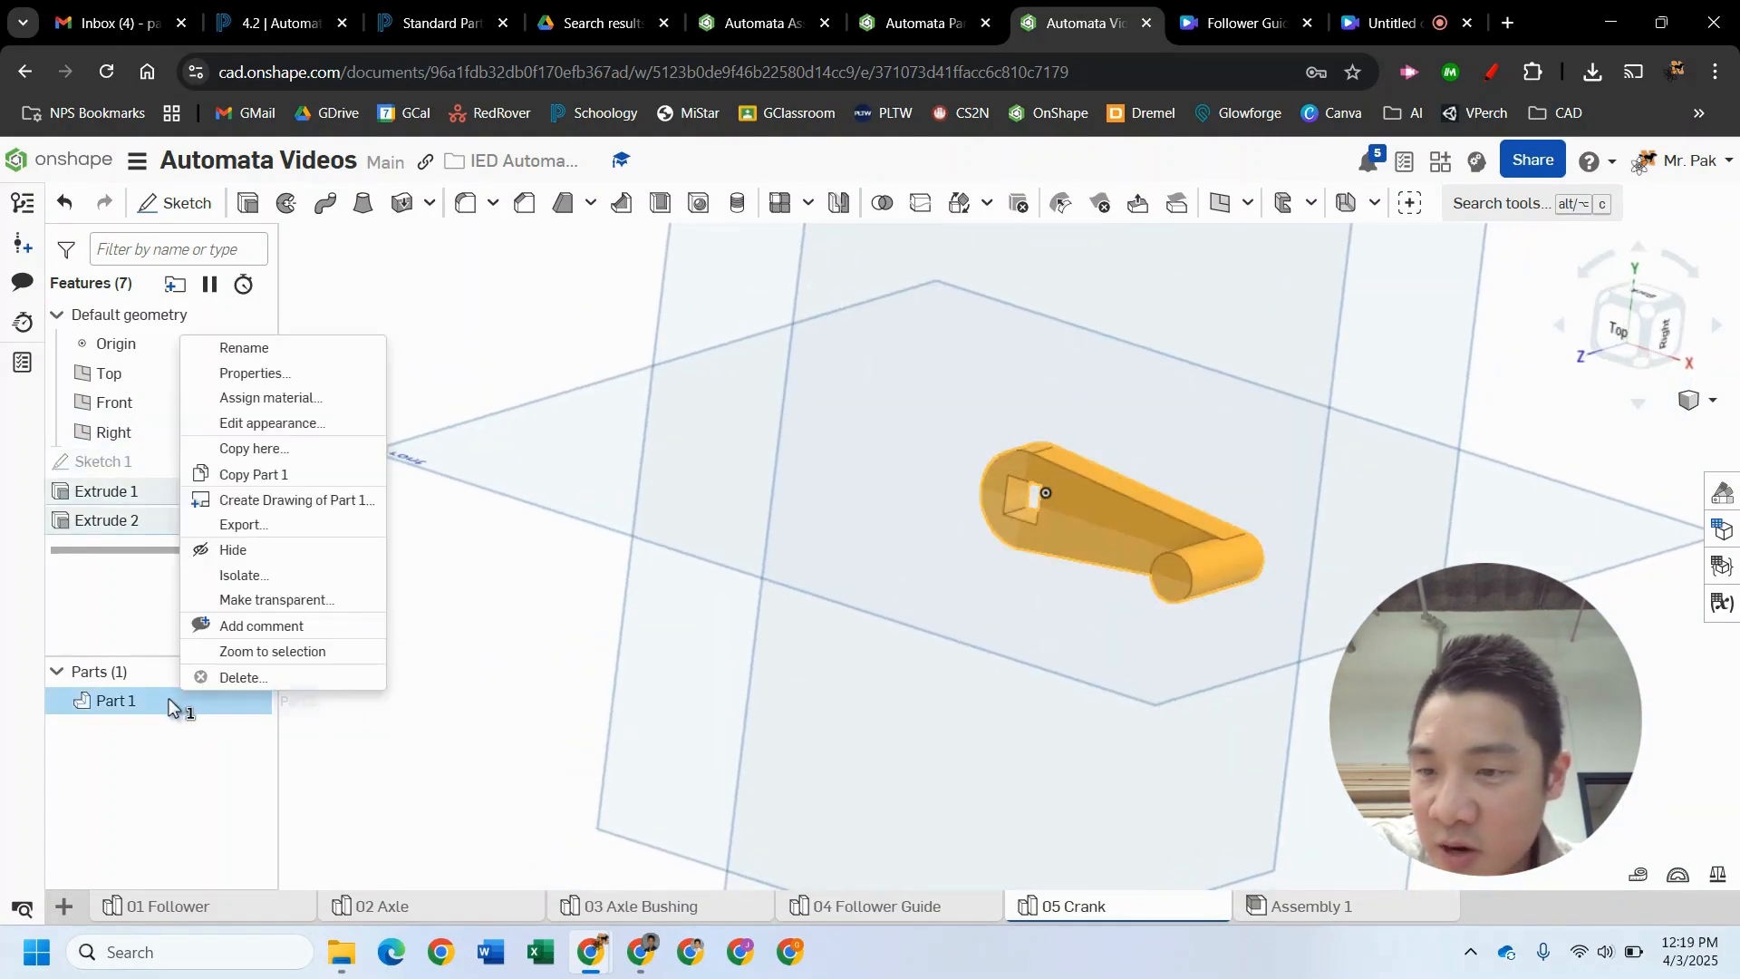
{"action": "left_click", "coordinate": [300, 352]}
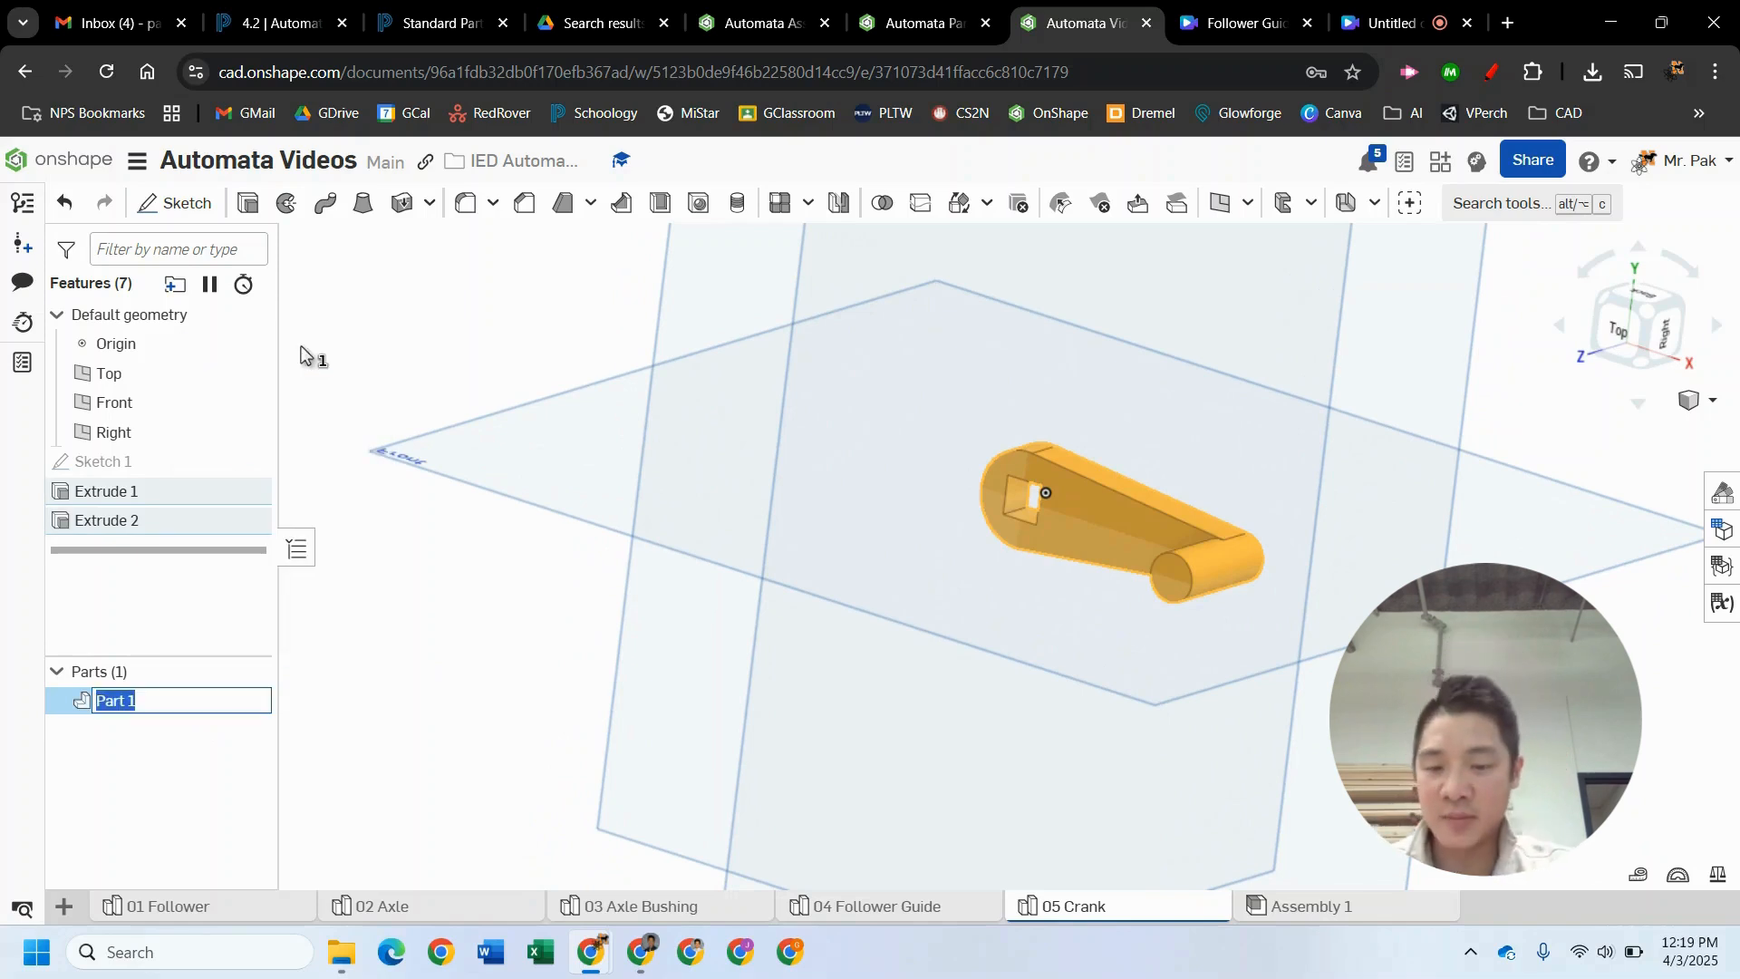
{"action": "type", "text": "Crank"}
{"action": "key", "text": "Return"}
{"action": "left_click", "coordinate": [459, 590]}
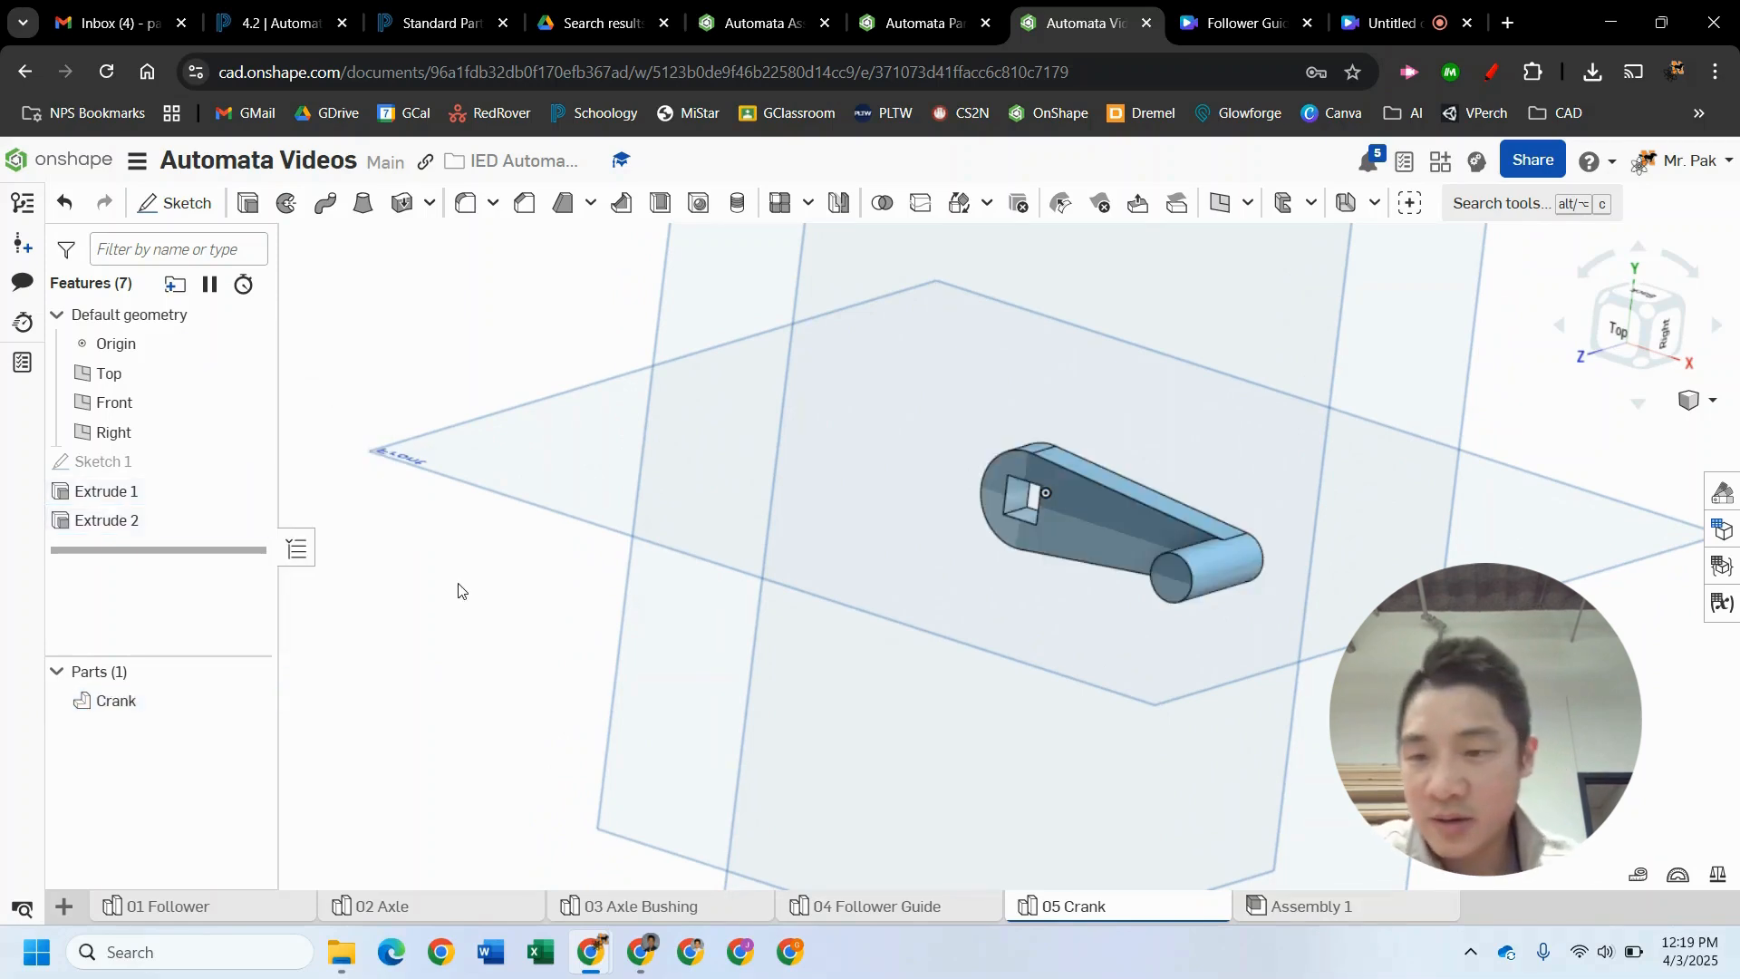